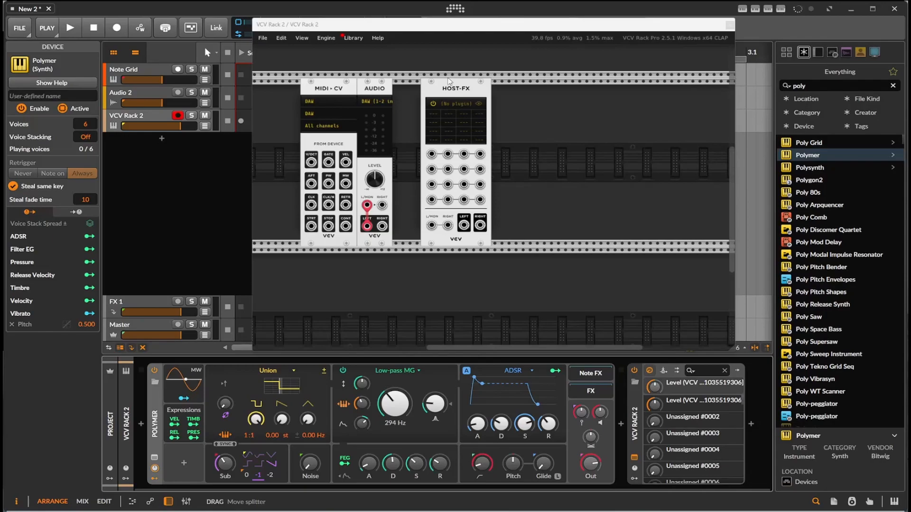
Position the HOST-FX module apart from AUDIO, load Efx FRAGMENTS into it and move the plugin window clear of the rack modules.
{"action": "left_click_drag", "start_coordinate": [449, 88], "coordinate": [484, 88]}
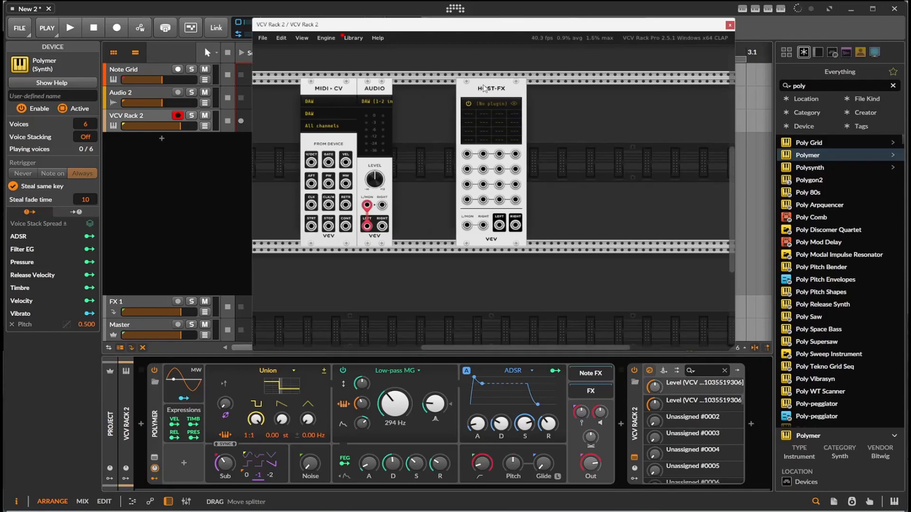
{"action": "left_click_drag", "start_coordinate": [484, 87], "coordinate": [476, 92]}
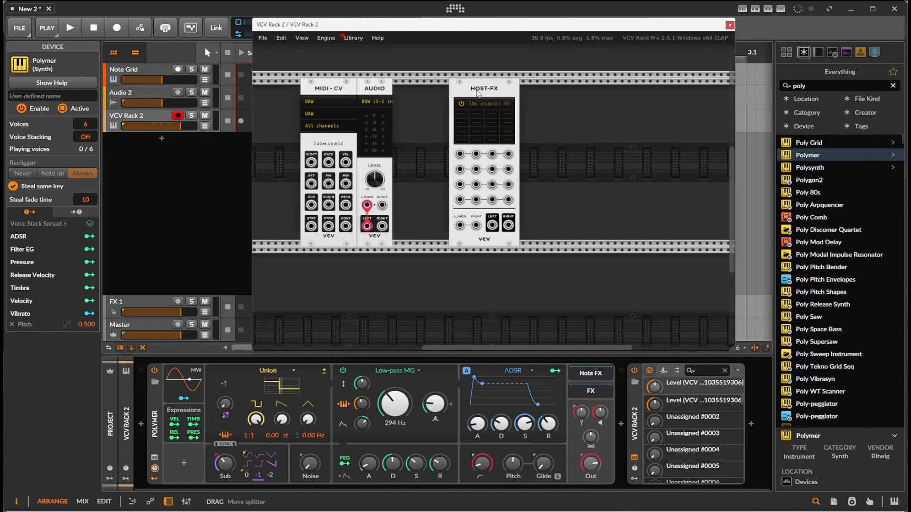
{"action": "left_click", "coordinate": [480, 102]}
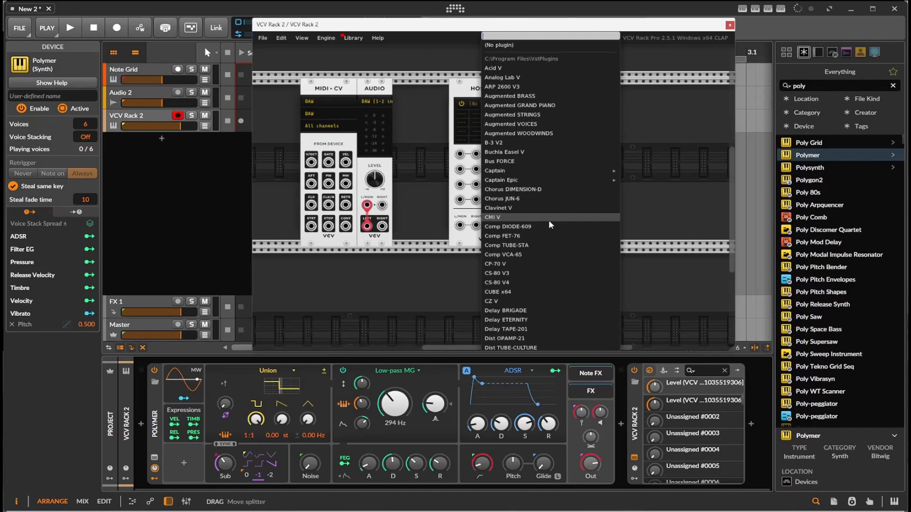
{"action": "scroll", "coordinate": [551, 226], "scroll_direction": "down", "scroll_amount": 10}
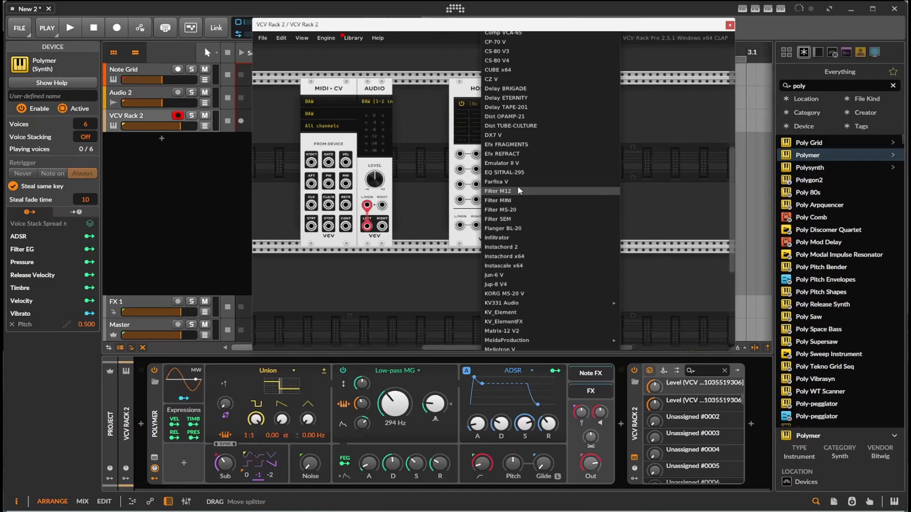
{"action": "left_click", "coordinate": [519, 148]}
{"action": "left_click_drag", "start_coordinate": [235, 92], "coordinate": [580, 290]}
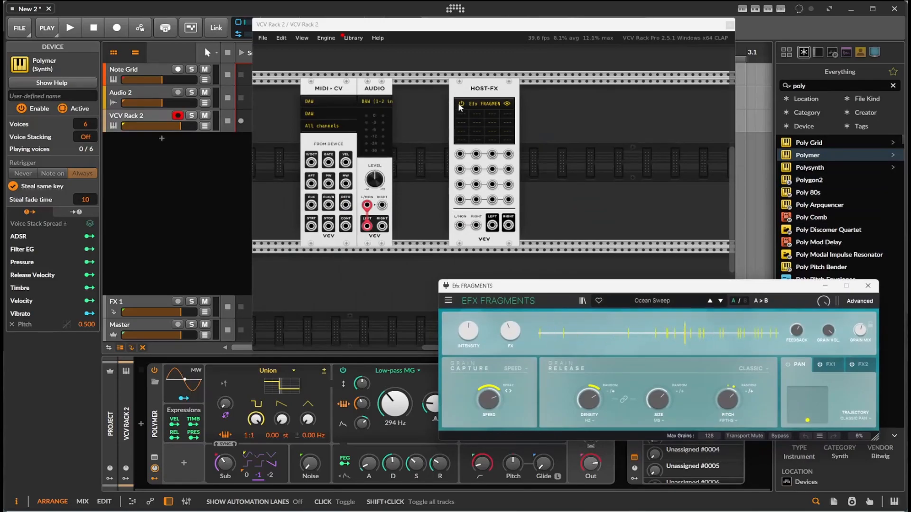
Patch the AUDIO module's left device signal into HOST-FX's left input and HOST-FX's left output back into AUDIO.
{"action": "left_click", "coordinate": [366, 206]}
{"action": "mouse_move", "coordinate": [365, 205]}
{"action": "left_mouse_down"}
{"action": "mouse_move", "coordinate": [465, 227]}
{"action": "mouse_move", "coordinate": [367, 205]}
{"action": "left_mouse_up"}
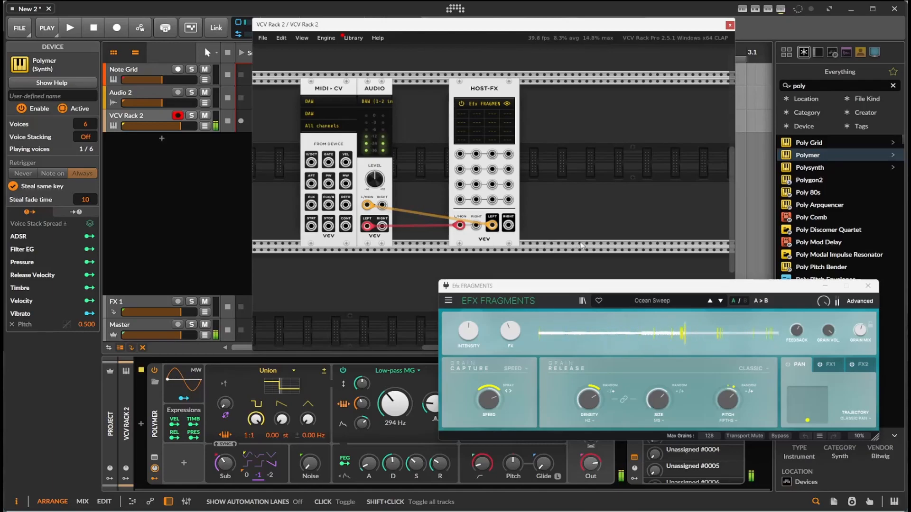
Switch the VCV Rack 2 device off and back on in the device chain.
{"action": "left_click_drag", "start_coordinate": [579, 285], "coordinate": [492, 168]}
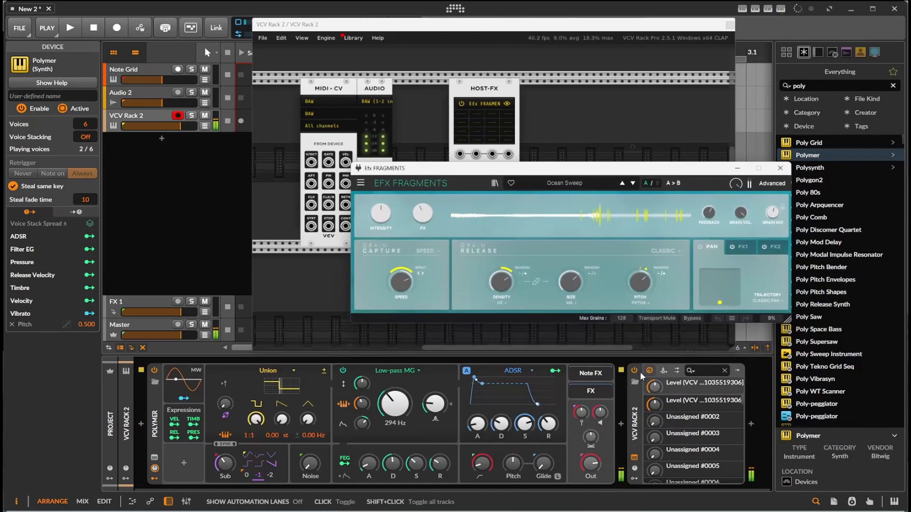
{"action": "left_click", "coordinate": [636, 371]}
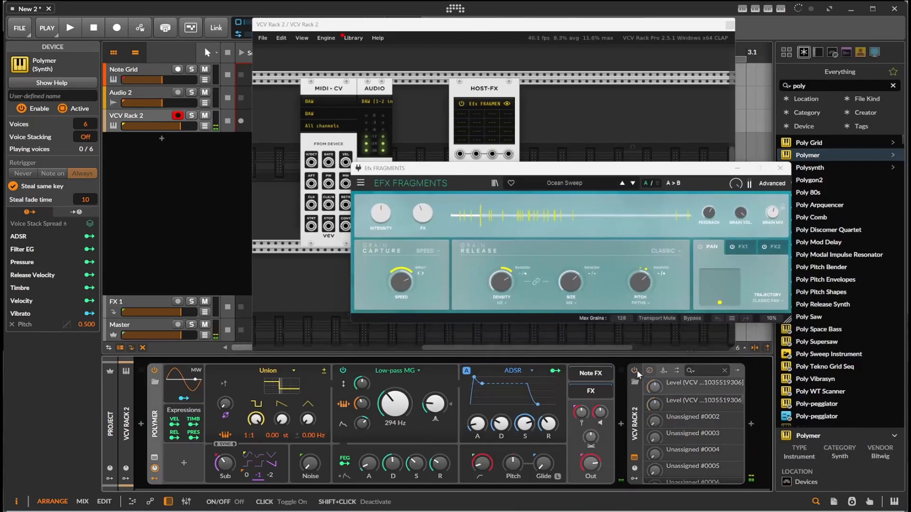
{"action": "left_click", "coordinate": [636, 373]}
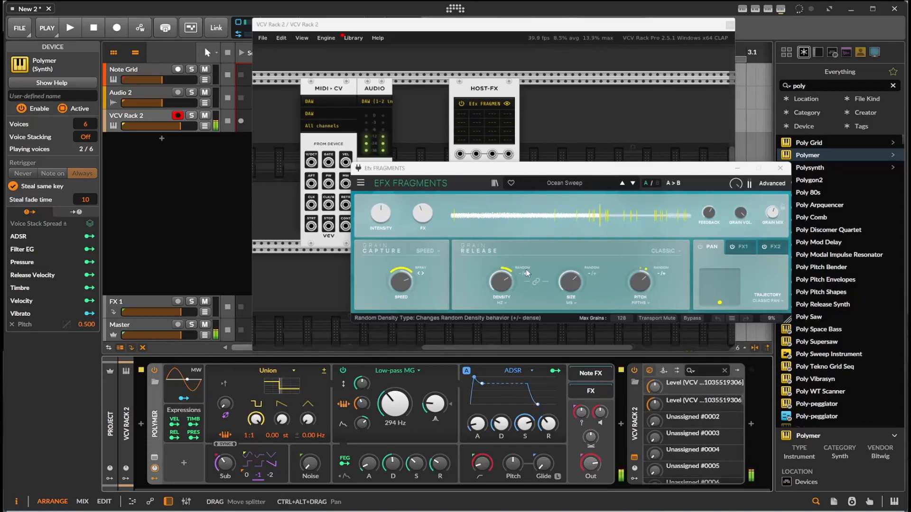
Patch the AUDIO module's left output straight into its own left input, bypassing HOST-FX.
{"action": "left_click_drag", "start_coordinate": [450, 170], "coordinate": [580, 188]}
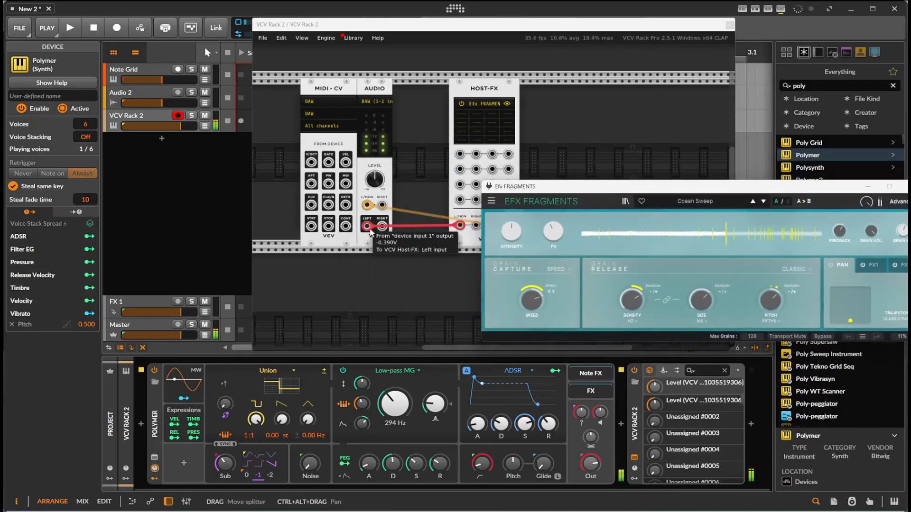
{"action": "mouse_move", "coordinate": [368, 206]}
{"action": "left_mouse_down"}
{"action": "mouse_move", "coordinate": [397, 210]}
{"action": "mouse_move", "coordinate": [395, 227]}
{"action": "mouse_move", "coordinate": [369, 206]}
{"action": "left_mouse_up"}
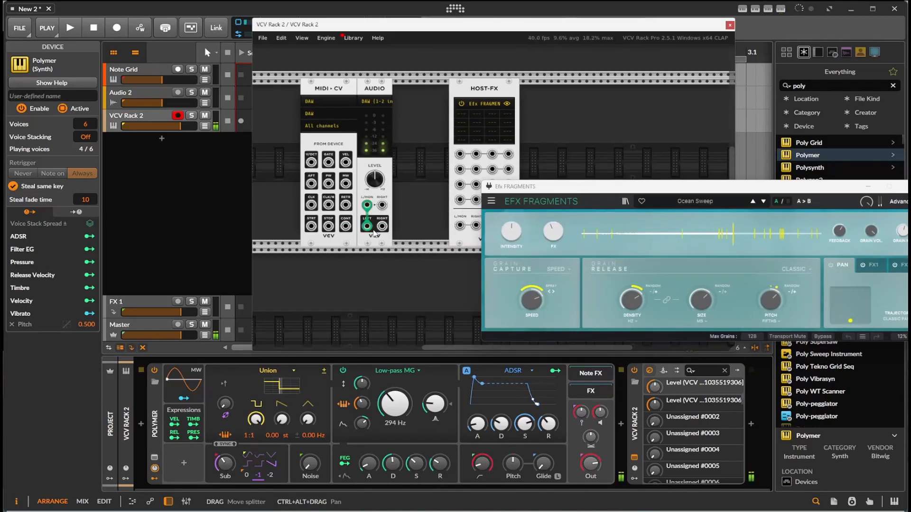
{"action": "left_click_drag", "start_coordinate": [533, 187], "coordinate": [611, 168]}
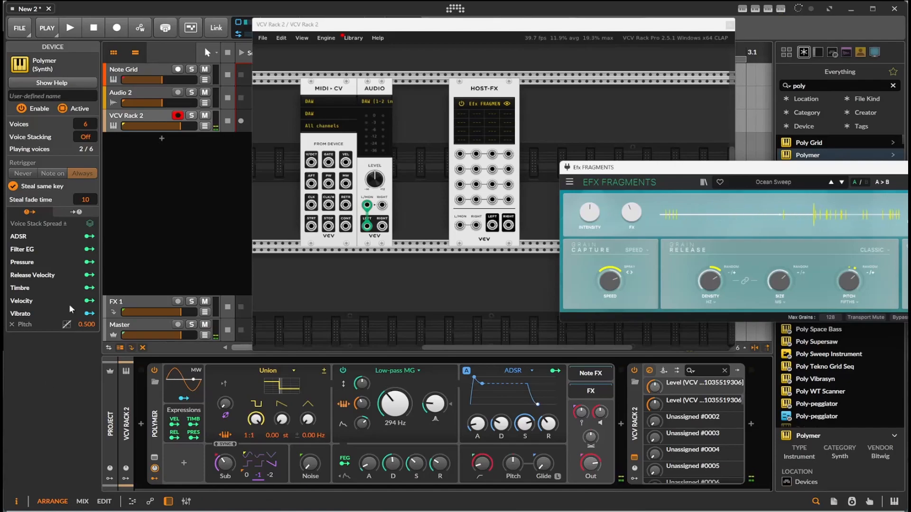
Place the AUDIO module directly beside HOST-FX with its signal patched through HOST-FX, and close the VCV Rack window.
{"action": "left_click_drag", "start_coordinate": [360, 200], "coordinate": [425, 209]}
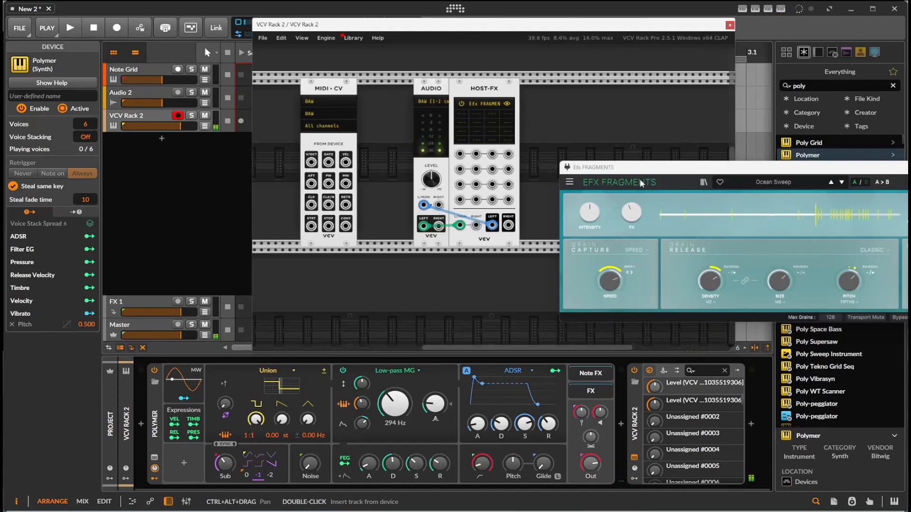
{"action": "left_click_drag", "start_coordinate": [632, 172], "coordinate": [604, 200]}
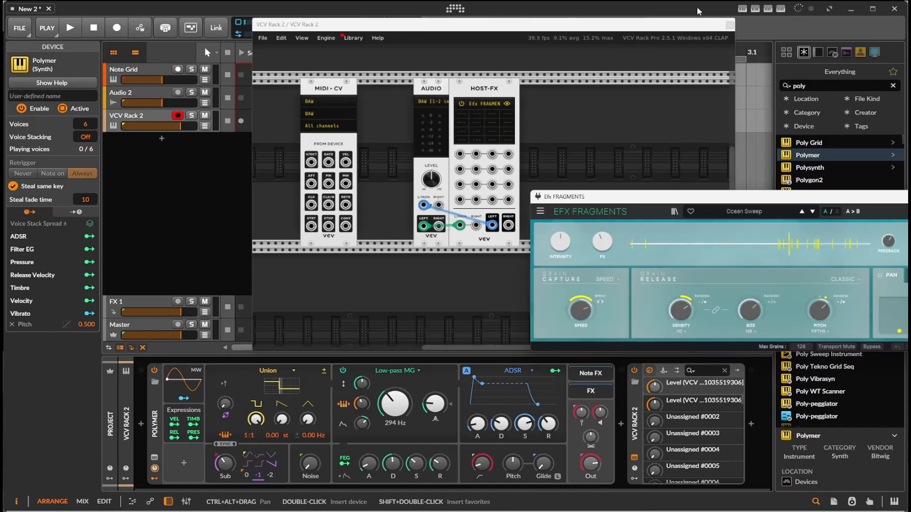
{"action": "left_click", "coordinate": [730, 26]}
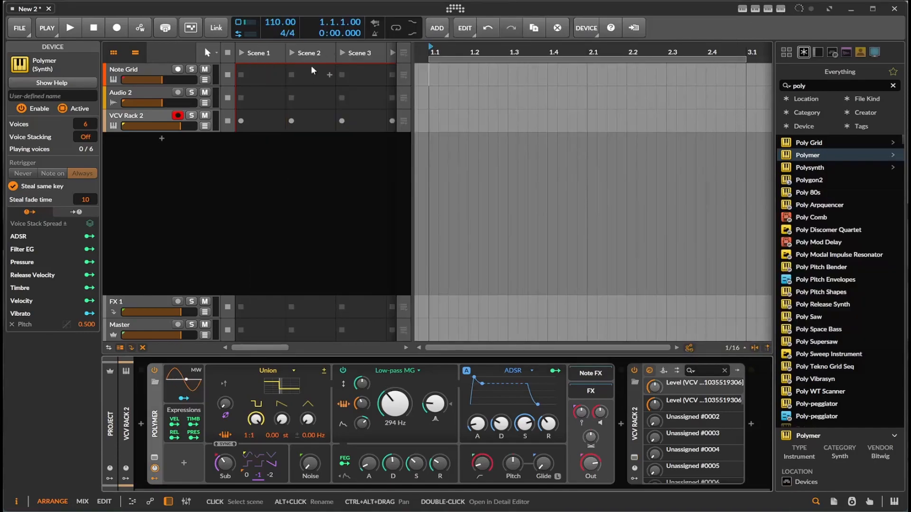
Replace the Note Grid device on the Note Grid track with an FX Grid opened for editing.
{"action": "left_click", "coordinate": [240, 77]}
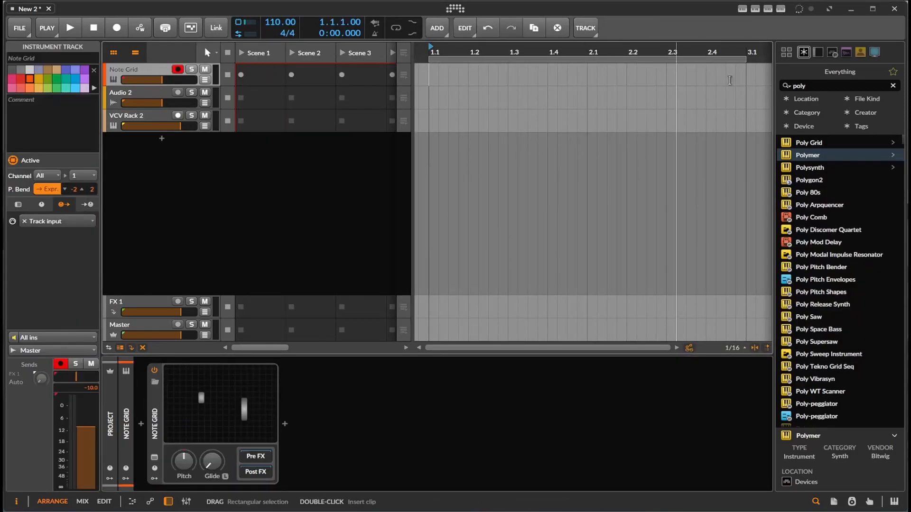
{"action": "left_click", "coordinate": [153, 430]}
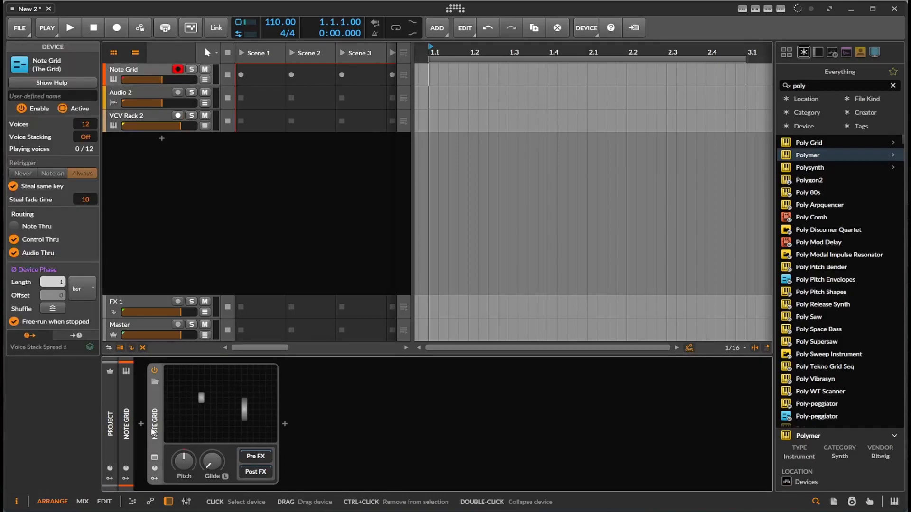
{"action": "key", "text": "Delete"}
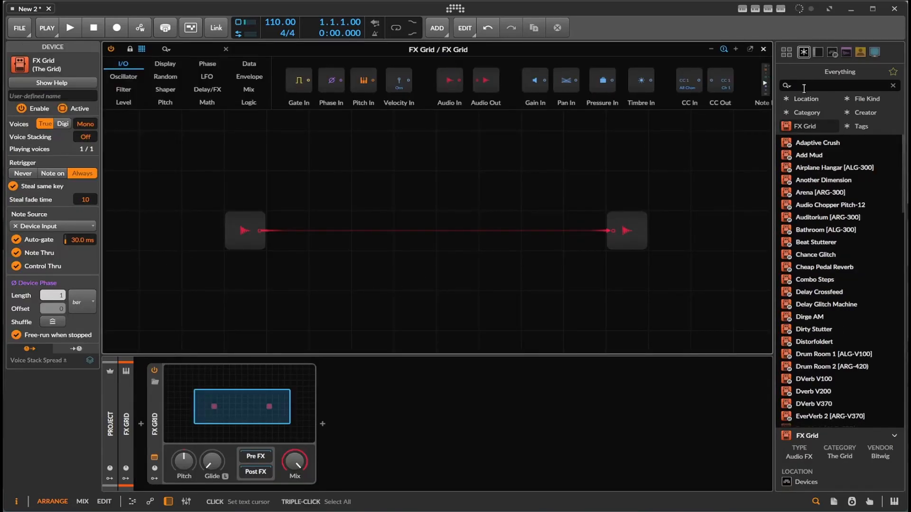
Remove the FX Grid device filter, search the browser for "poly" and insert Polymer before the FX Grid.
{"action": "left_click", "coordinate": [813, 88]}
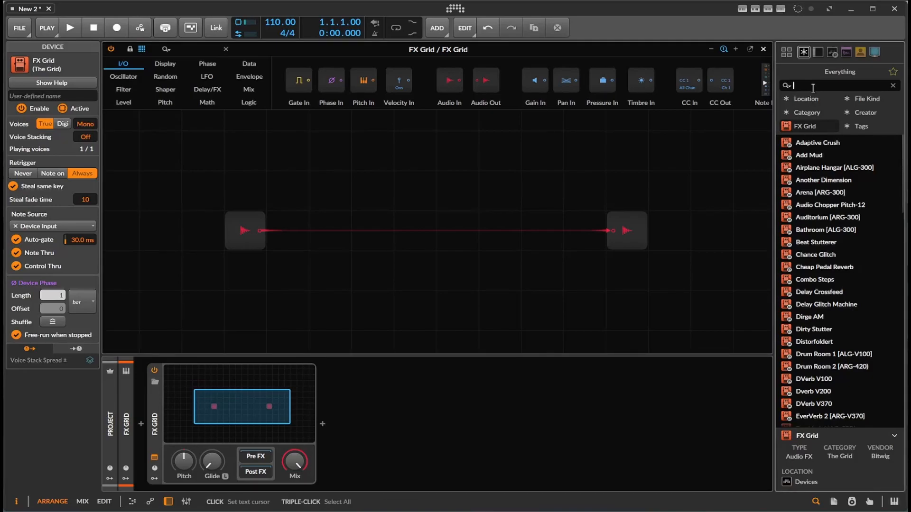
{"action": "left_click", "coordinate": [833, 126]}
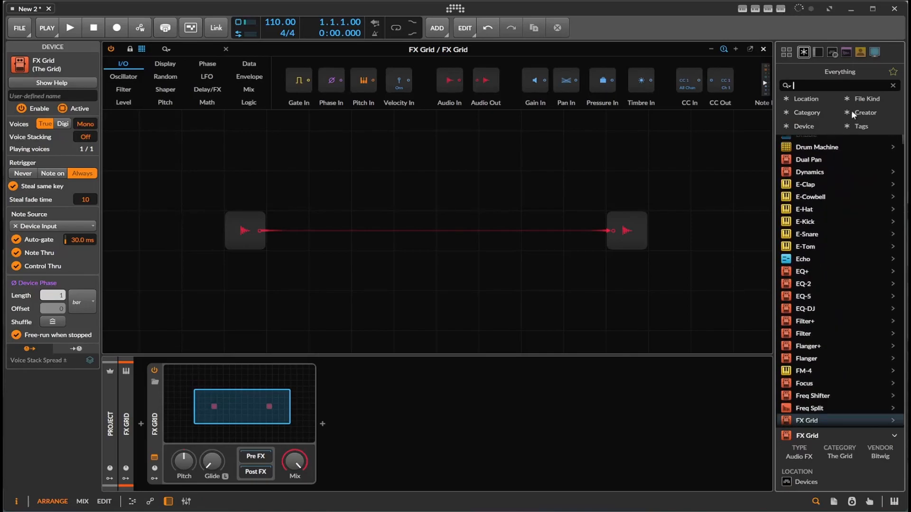
{"action": "left_click", "coordinate": [825, 88]}
{"action": "type", "text": "pol"}
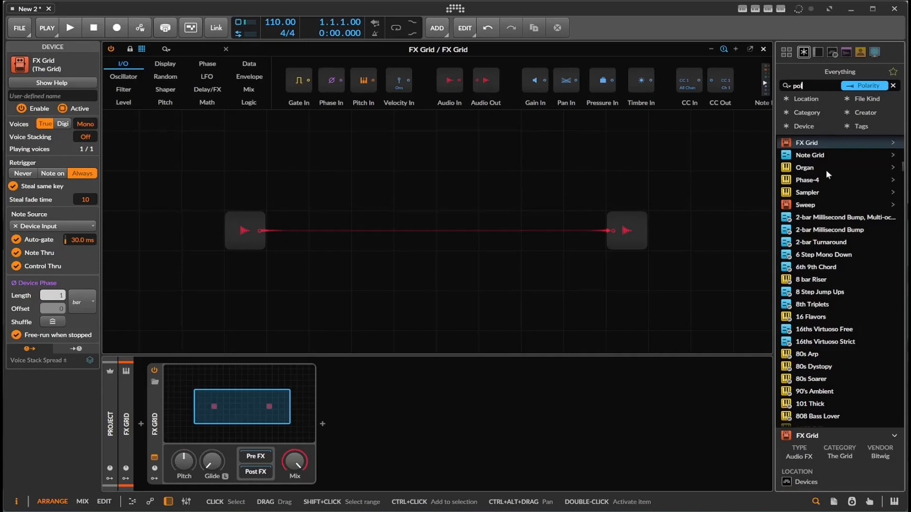
{"action": "type", "text": "y"}
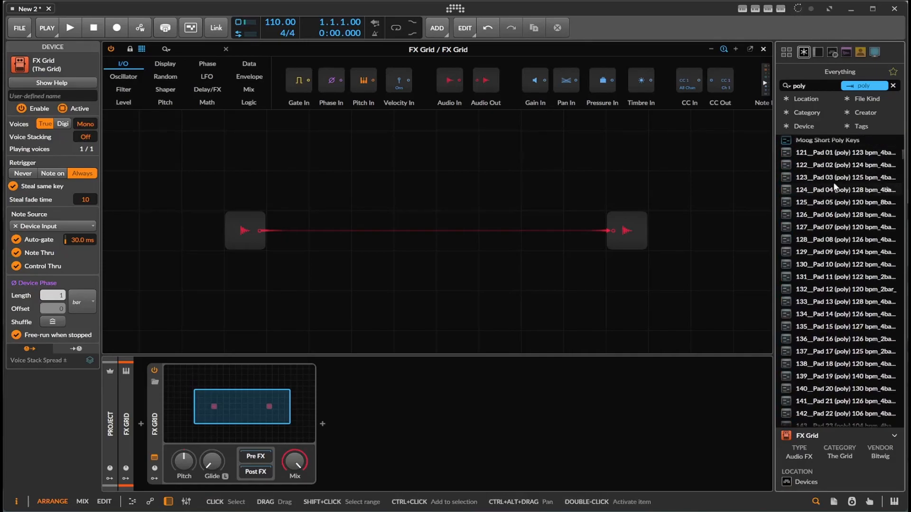
{"action": "left_click_drag", "start_coordinate": [901, 154], "coordinate": [904, 117]}
{"action": "left_click_drag", "start_coordinate": [806, 155], "coordinate": [136, 408]}
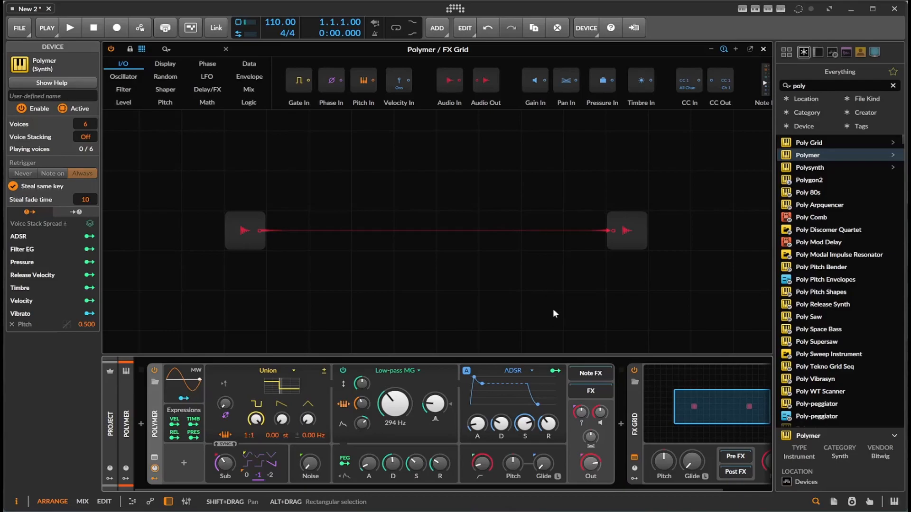
Search the browser for "efx", add Efx FRAGMENTS to the FX Grid's Post FX chain and close its plugin window.
{"action": "scroll", "coordinate": [498, 484], "scroll_direction": "right", "scroll_amount": 2}
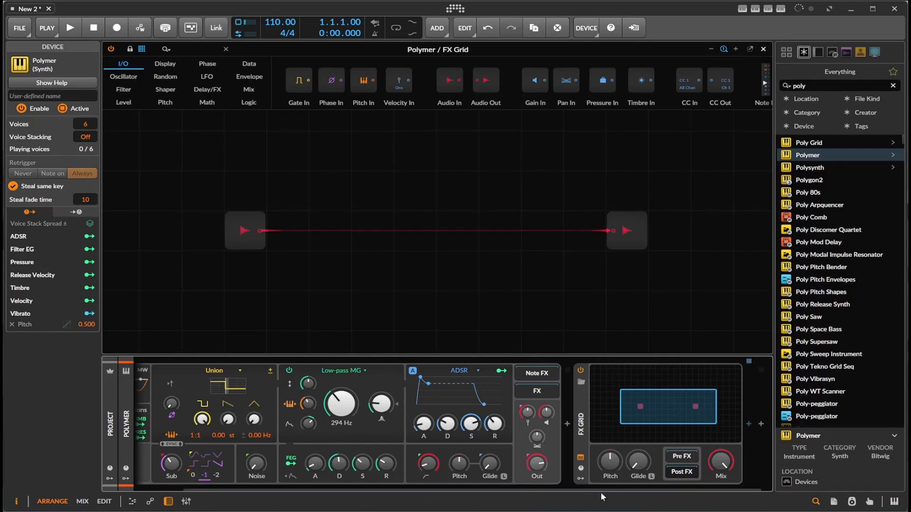
{"action": "left_click_drag", "start_coordinate": [618, 490], "coordinate": [630, 491]}
{"action": "left_click", "coordinate": [824, 87]}
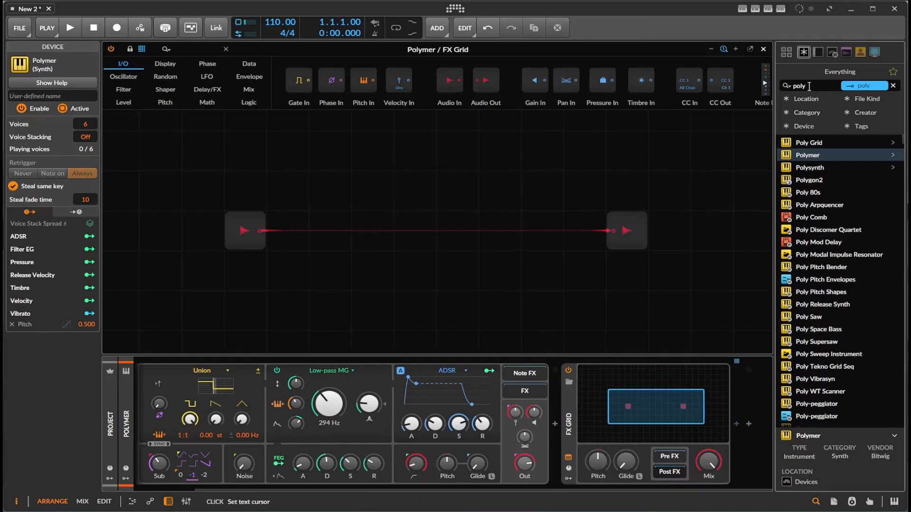
{"action": "type", "text": "exf"}
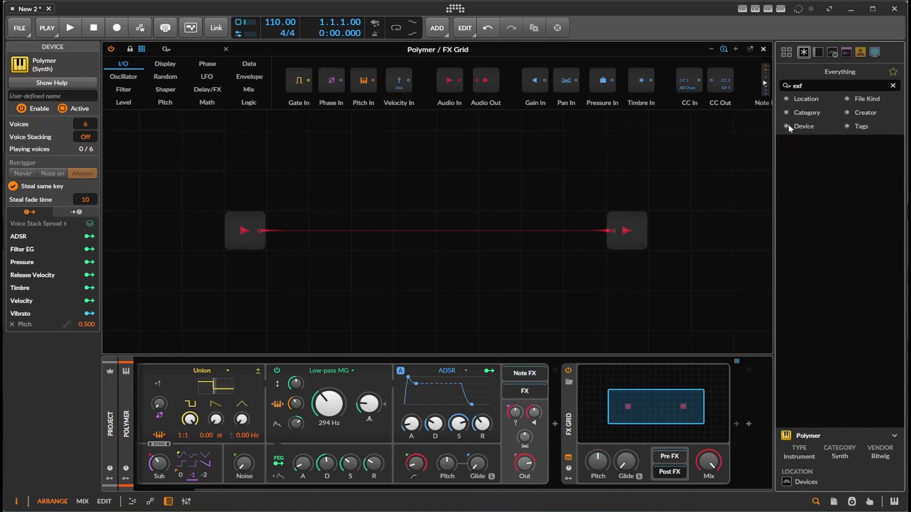
{"action": "key", "text": "BackSpace"}
{"action": "key", "text": "BackSpace"}
{"action": "type", "text": "fx"}
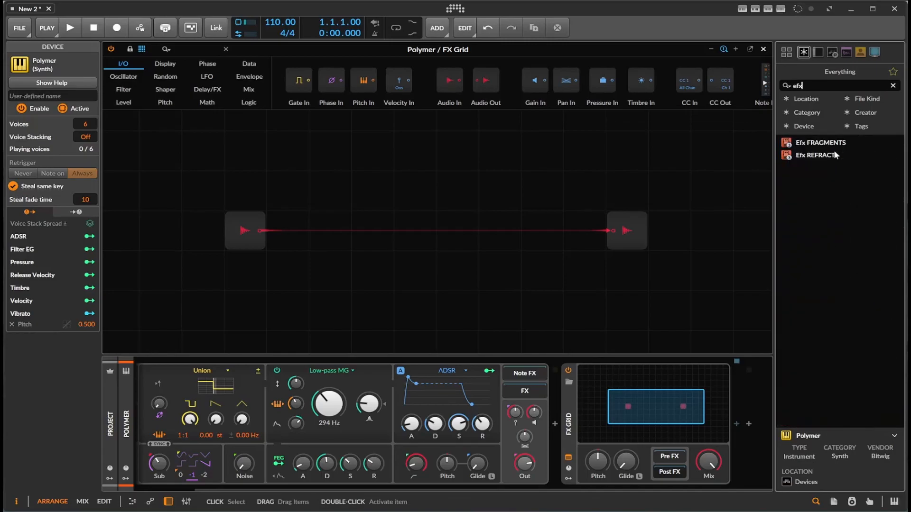
{"action": "left_click_drag", "start_coordinate": [830, 147], "coordinate": [731, 387]}
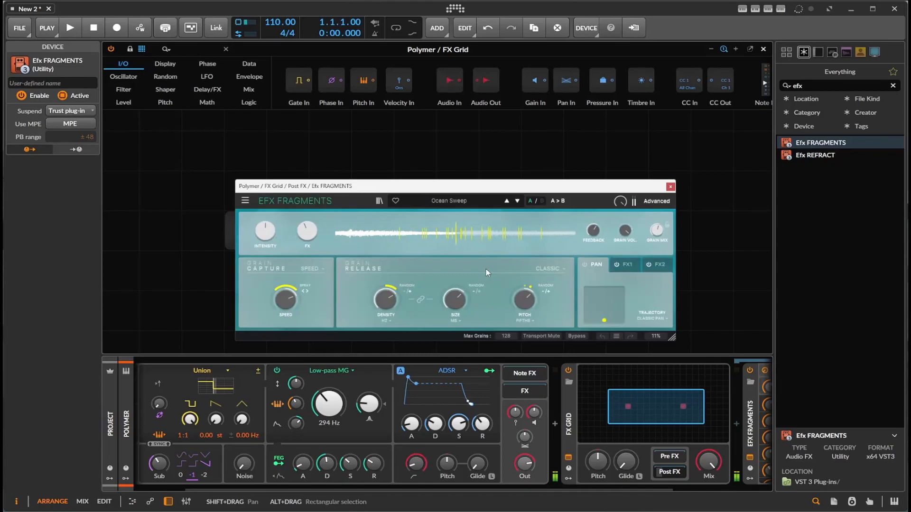
{"action": "left_click", "coordinate": [670, 187]}
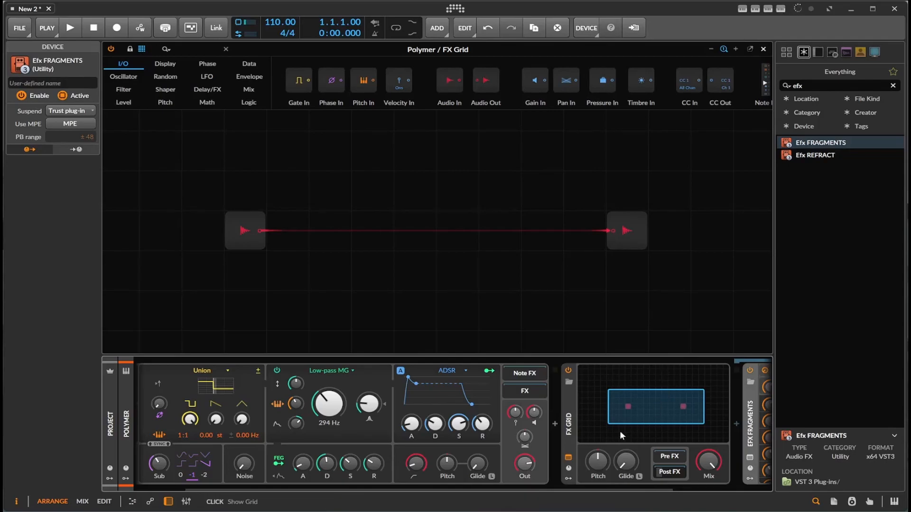
Replace the direct cable in the FX Grid with a Mixer module, patched from the audio input and into the audio output.
{"action": "left_click_drag", "start_coordinate": [569, 487], "coordinate": [652, 486]}
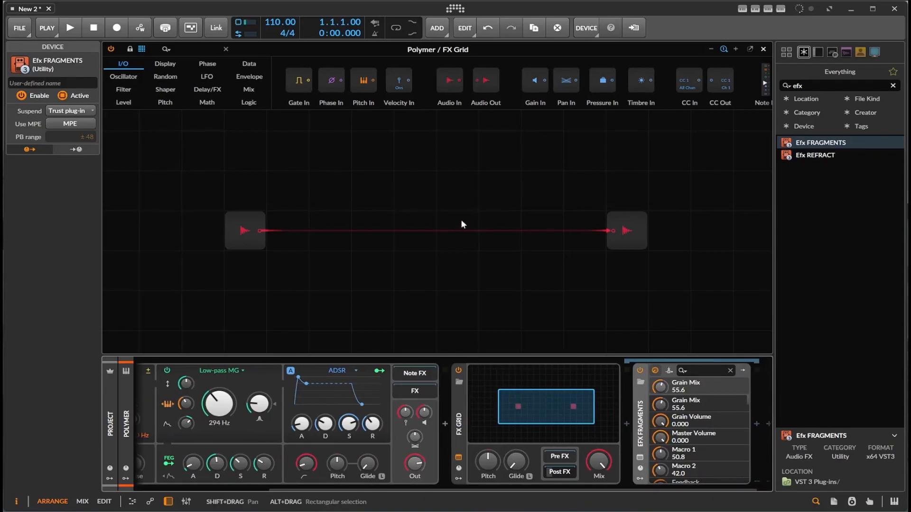
{"action": "double_click", "coordinate": [613, 231]}
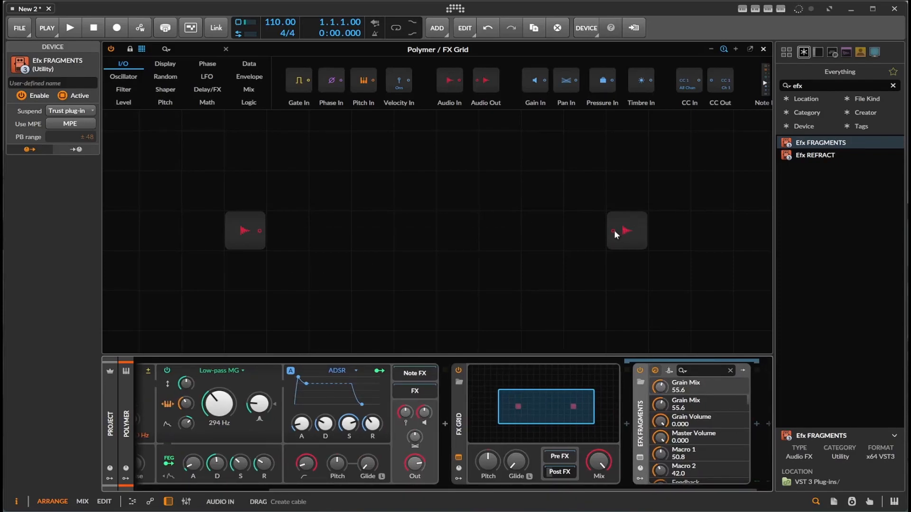
{"action": "left_click", "coordinate": [248, 90]}
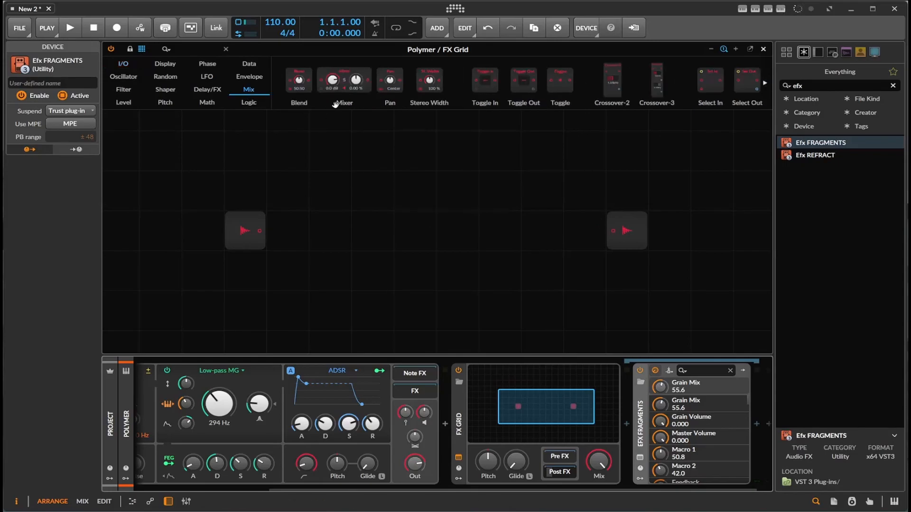
{"action": "left_click_drag", "start_coordinate": [339, 81], "coordinate": [403, 253]}
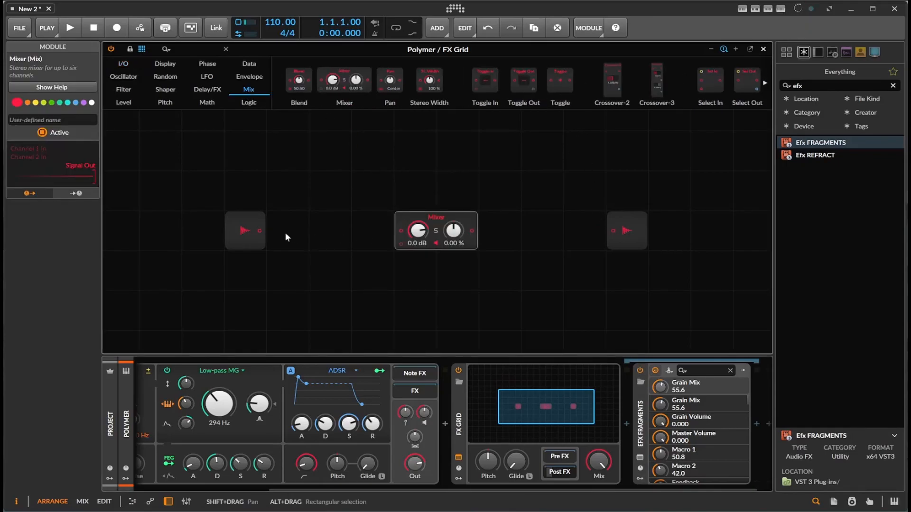
{"action": "left_click_drag", "start_coordinate": [260, 230], "coordinate": [400, 231]}
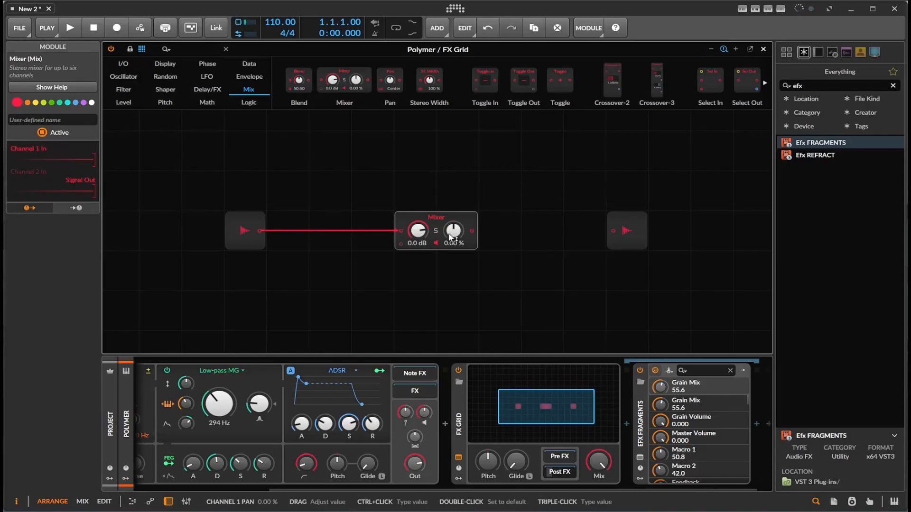
{"action": "left_click_drag", "start_coordinate": [472, 231], "coordinate": [613, 231]}
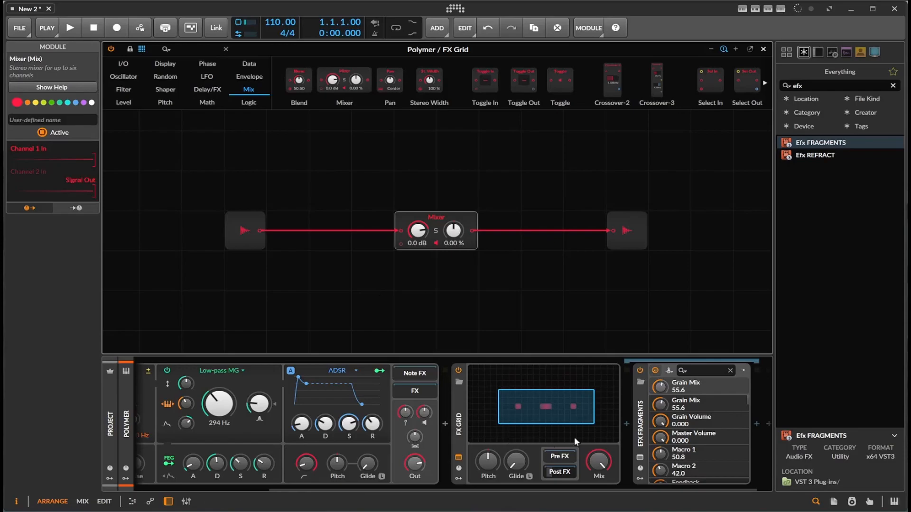
Replace the Mixer with a Select Out module fed by the audio input, with a Button module below that input.
{"action": "left_click", "coordinate": [640, 437]}
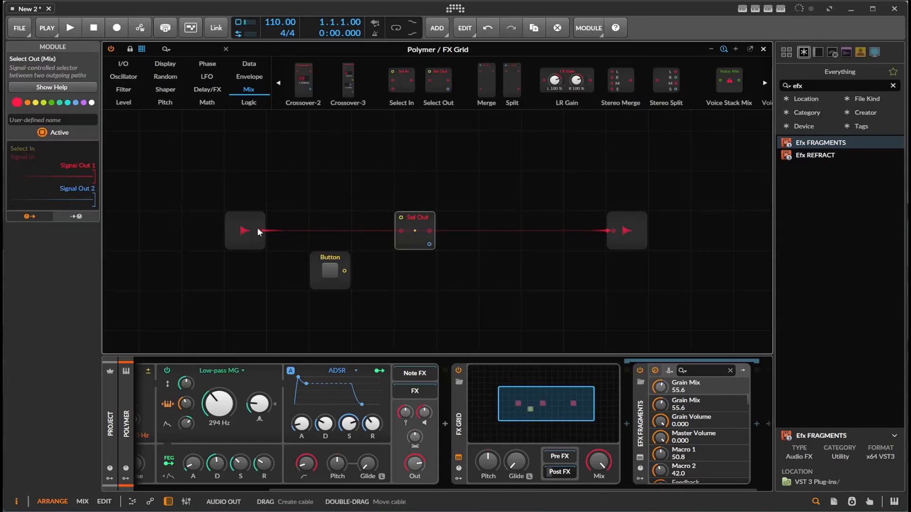
{"action": "left_click_drag", "start_coordinate": [258, 227], "coordinate": [322, 233]}
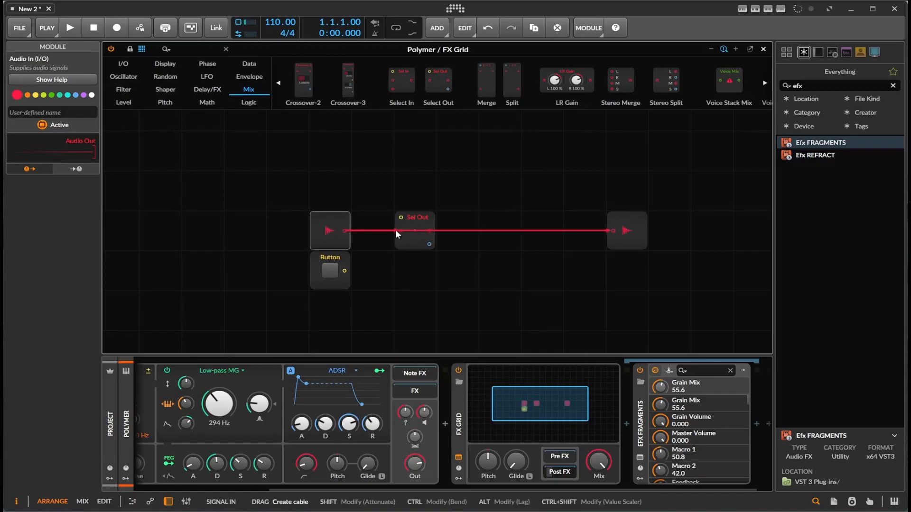
{"action": "left_click_drag", "start_coordinate": [427, 231], "coordinate": [614, 231]}
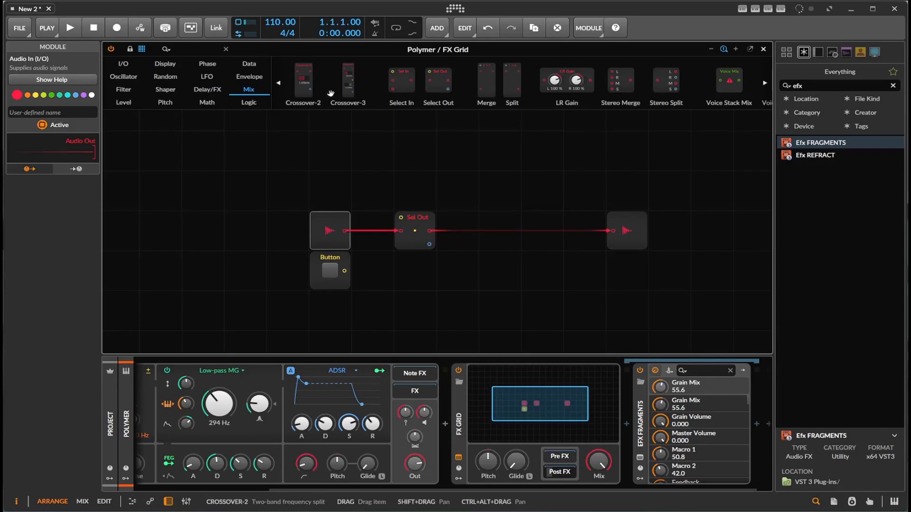
Insert a Mixer between Select Out and the audio output, and patch the Button into Select Out's select input.
{"action": "scroll", "coordinate": [427, 85], "scroll_direction": "up", "scroll_amount": 5}
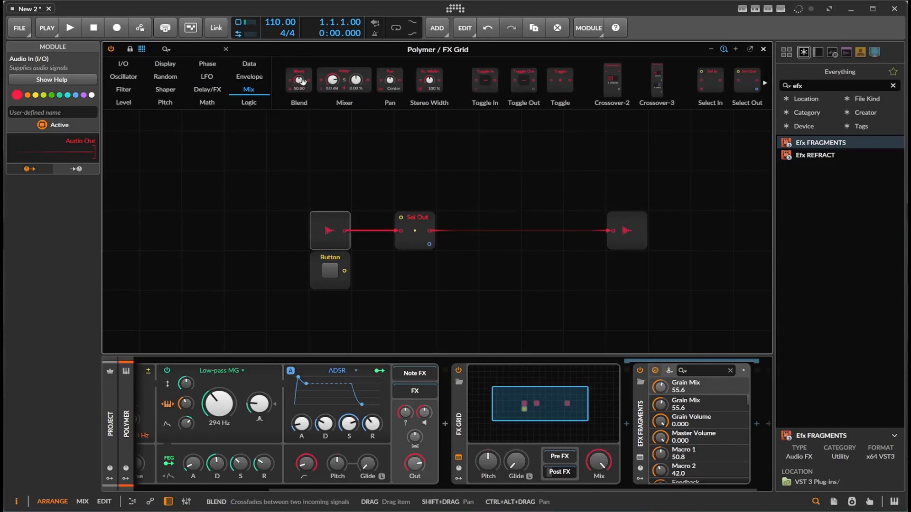
{"action": "left_click_drag", "start_coordinate": [341, 82], "coordinate": [623, 229]}
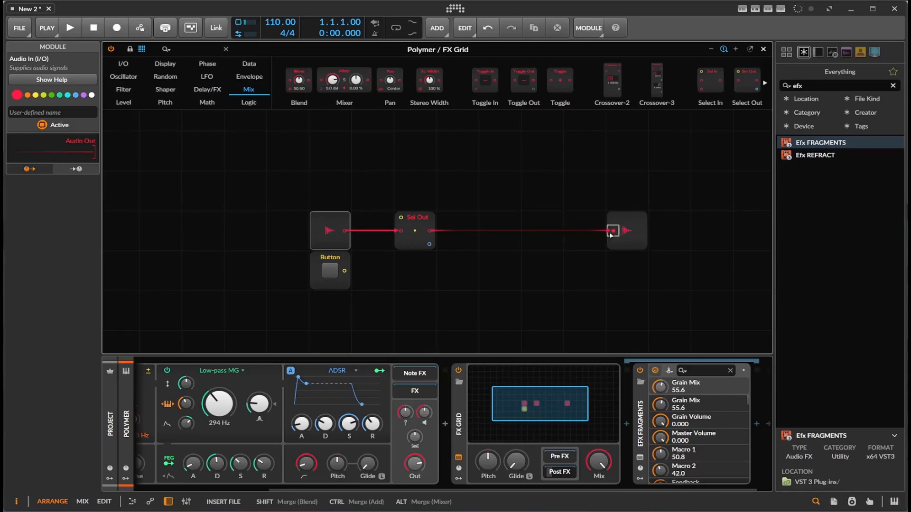
{"action": "left_click_drag", "start_coordinate": [428, 244], "coordinate": [427, 292]}
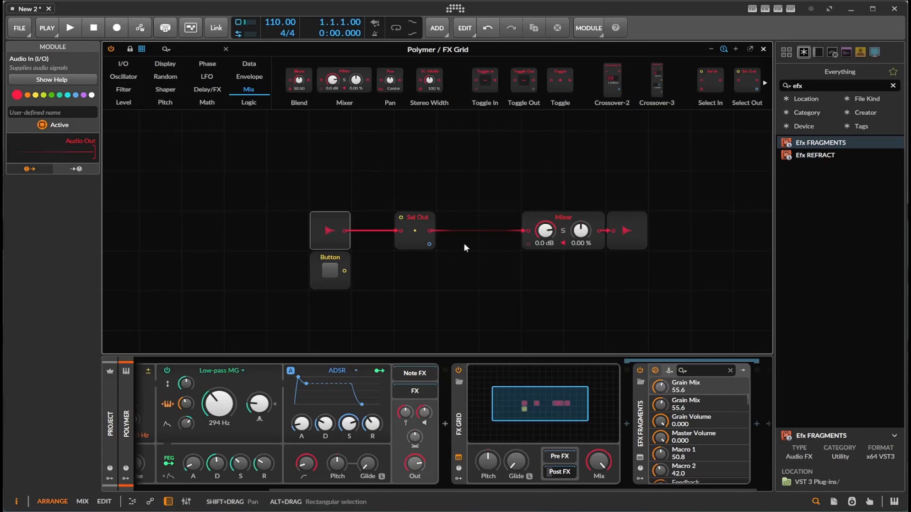
{"action": "left_click", "coordinate": [523, 223]}
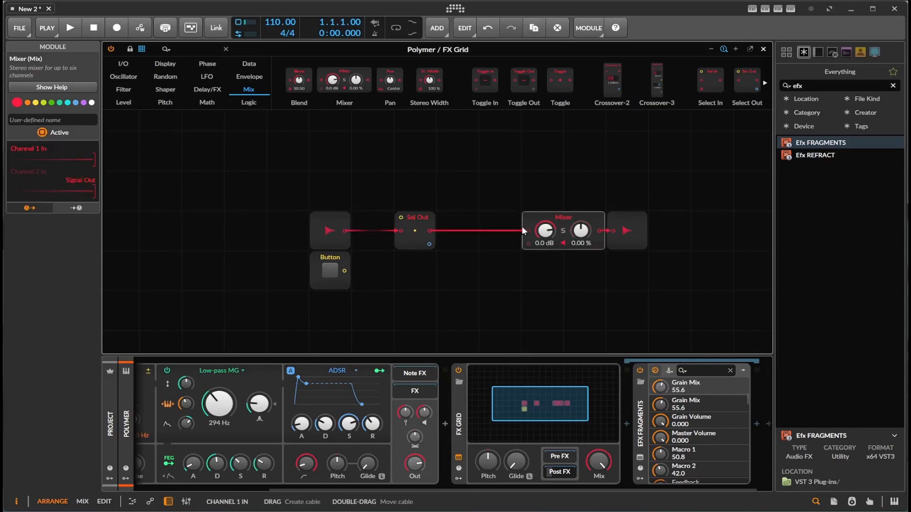
{"action": "left_click_drag", "start_coordinate": [345, 271], "coordinate": [400, 217]}
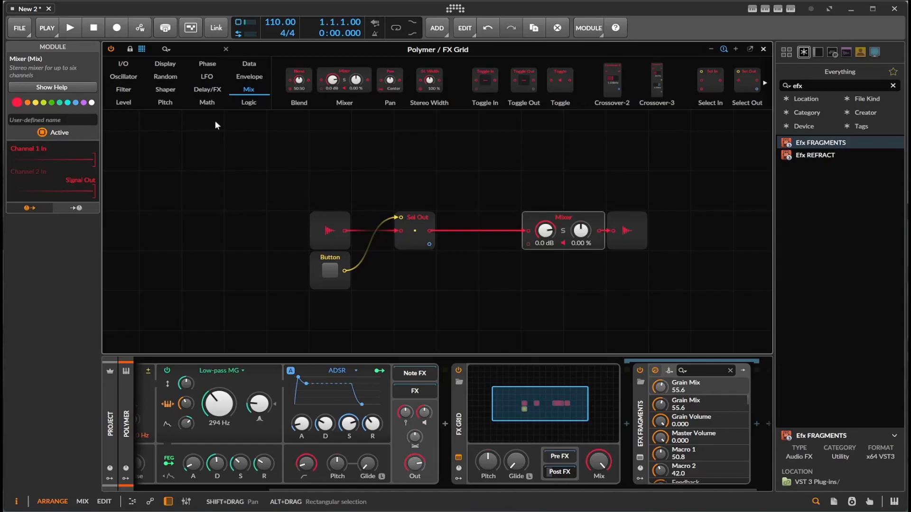
Patch a Phaser+ from Select Out's second output into Mixer channel 2, with channel 1 at +0.4 dB and channel 2 at +2.3 dB.
{"action": "left_click", "coordinate": [210, 91]}
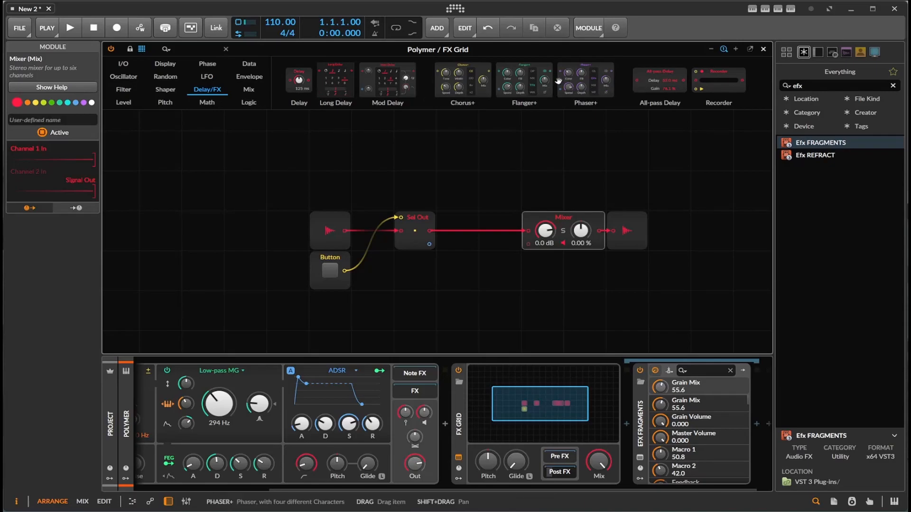
{"action": "left_click_drag", "start_coordinate": [577, 90], "coordinate": [563, 294]}
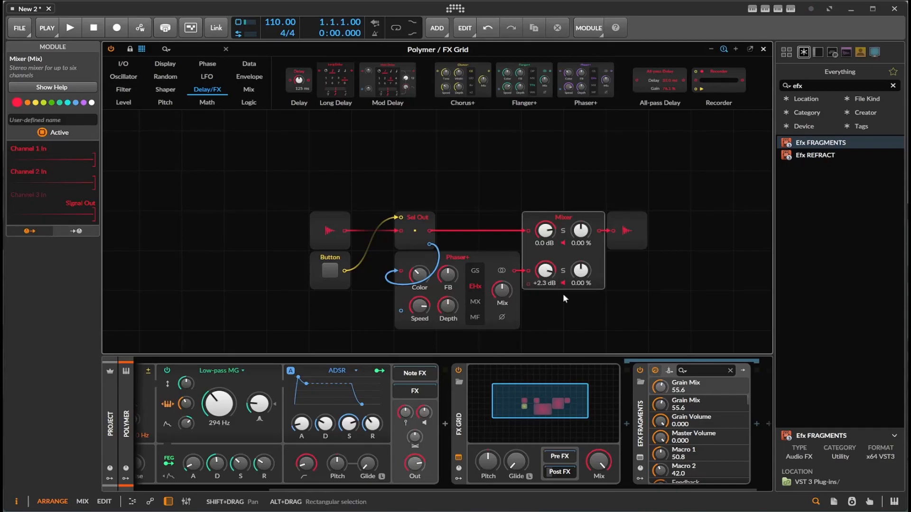
{"action": "left_click_drag", "start_coordinate": [543, 238], "coordinate": [543, 235]}
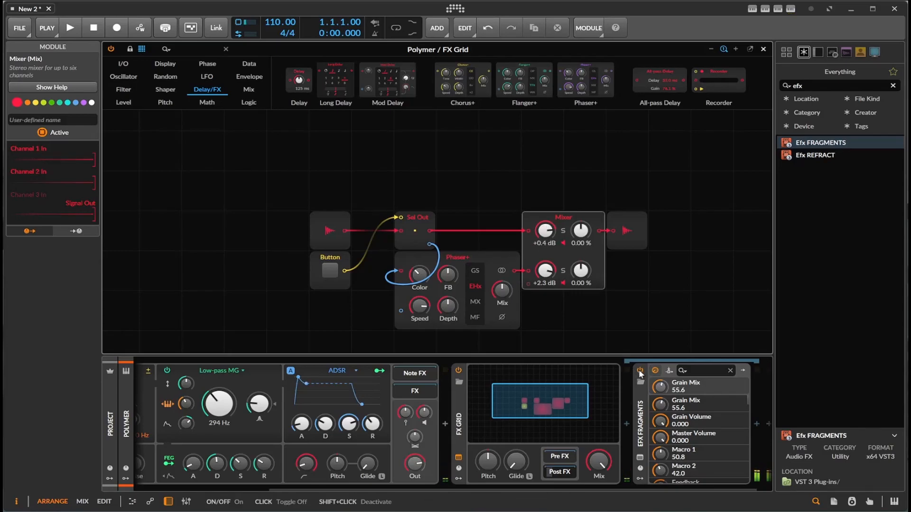
Bypass Efx FRAGMENTS and toggle the Button on and off to compare the direct path with the Phaser+ path.
{"action": "left_click", "coordinate": [640, 371]}
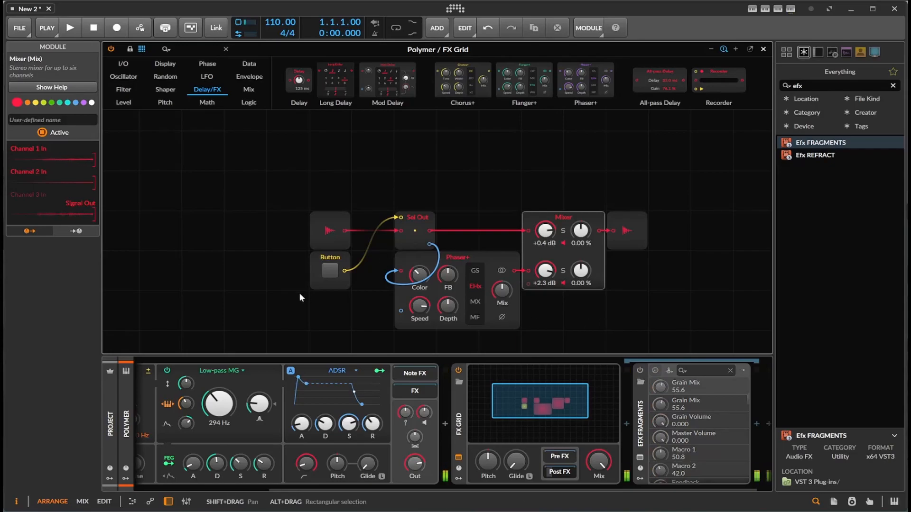
{"action": "left_click", "coordinate": [321, 274]}
{"action": "left_click", "coordinate": [330, 272]}
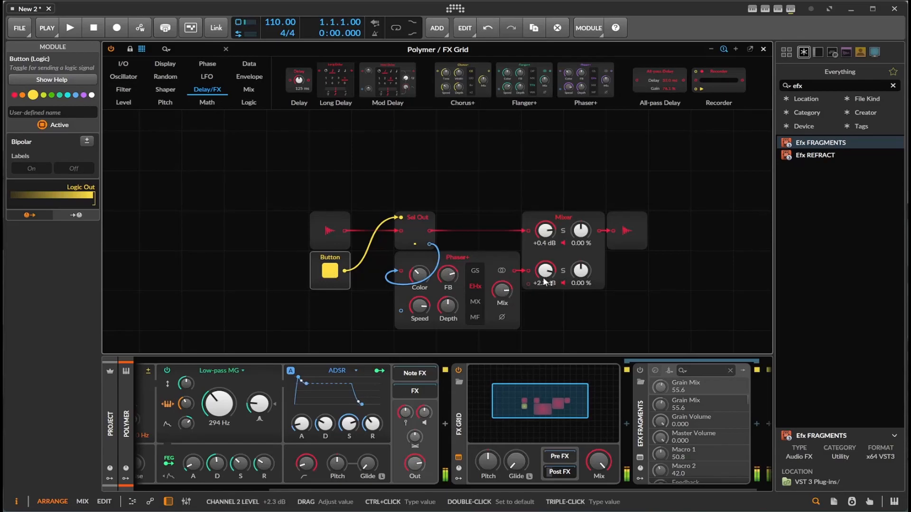
{"action": "left_click", "coordinate": [333, 270]}
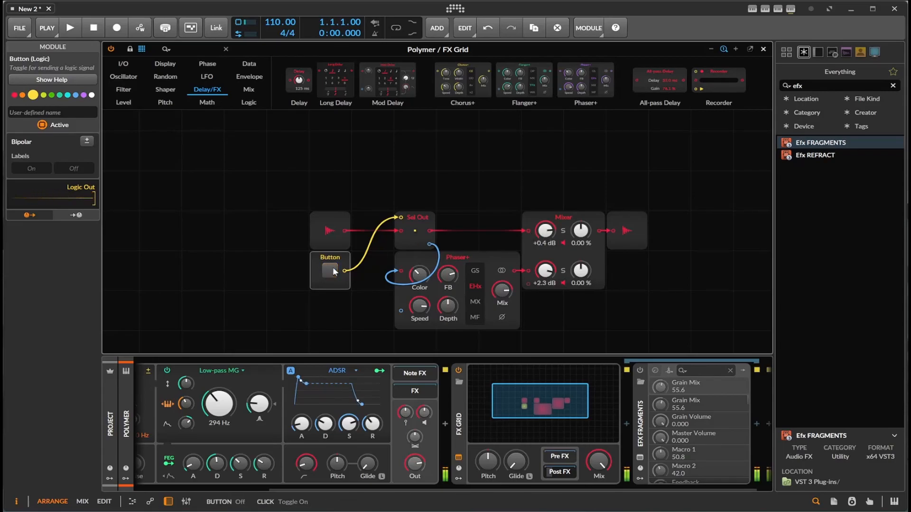
{"action": "left_click", "coordinate": [333, 268]}
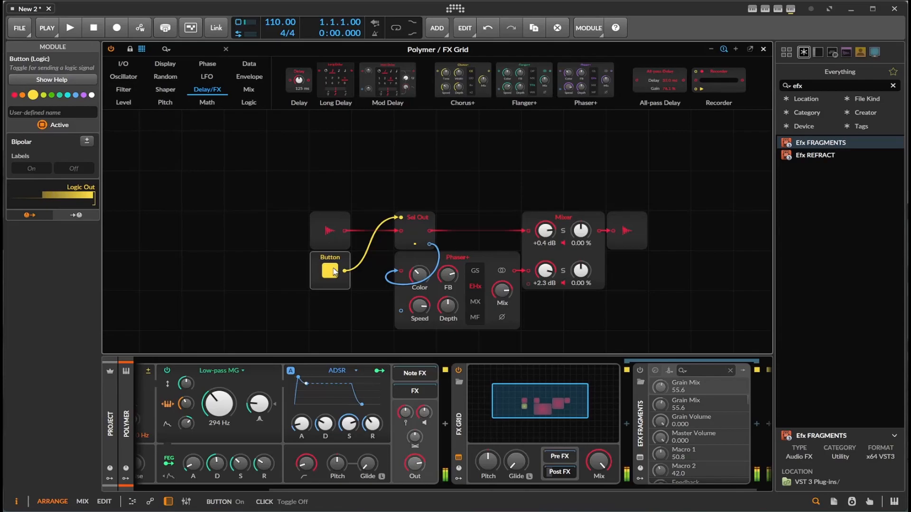
{"action": "left_click", "coordinate": [334, 272]}
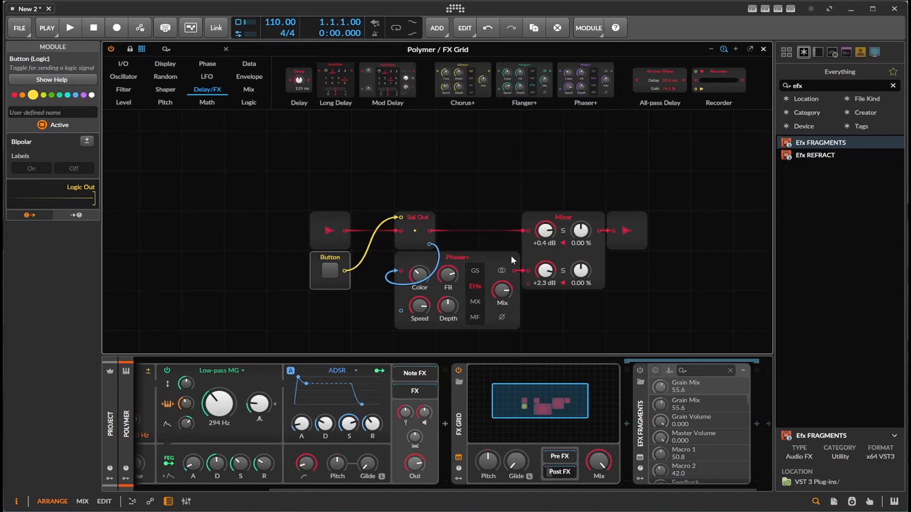
Delete the Mixer and Phaser+ modules from the FX Grid patch.
{"action": "left_click", "coordinate": [533, 219]}
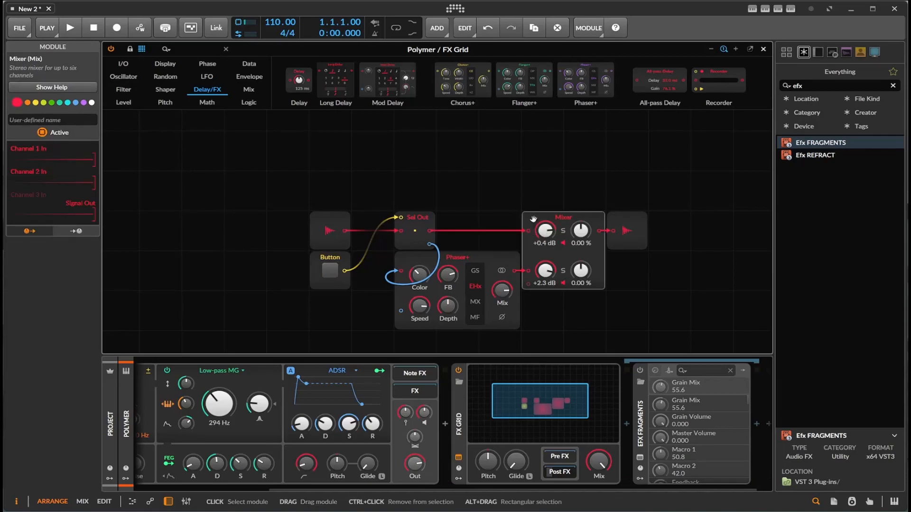
{"action": "key", "text": "Delete"}
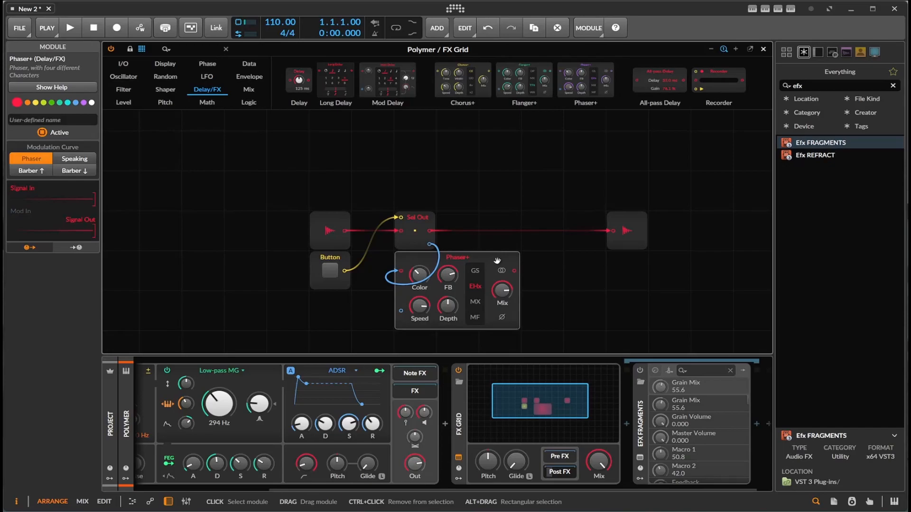
{"action": "key", "text": "Delete"}
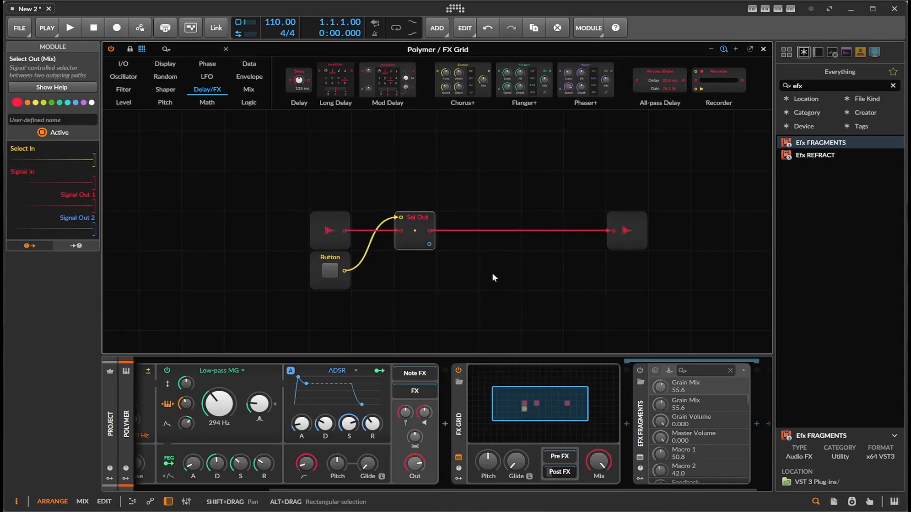
Disconnect the Audio Out module from Select Out and delete it from the grid.
{"action": "left_click", "coordinate": [617, 219]}
{"action": "left_click_drag", "start_coordinate": [643, 219], "coordinate": [714, 251]}
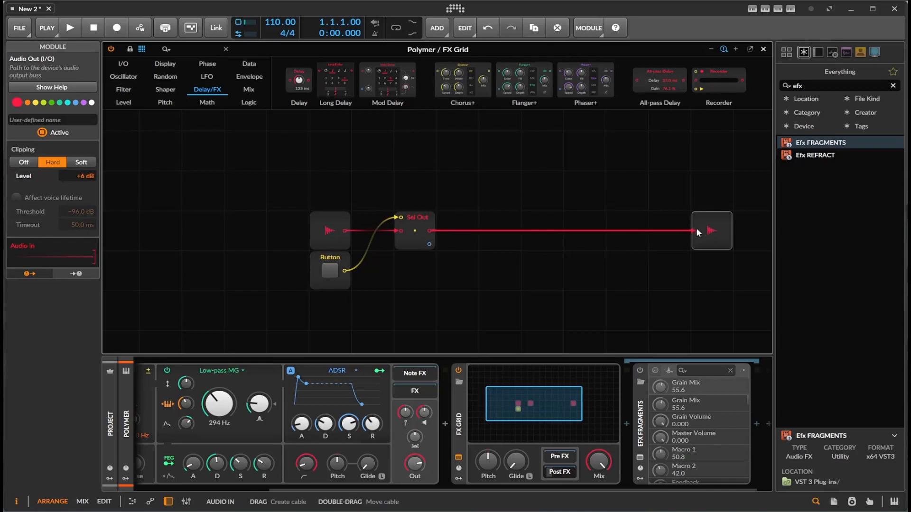
{"action": "left_click", "coordinate": [695, 229]}
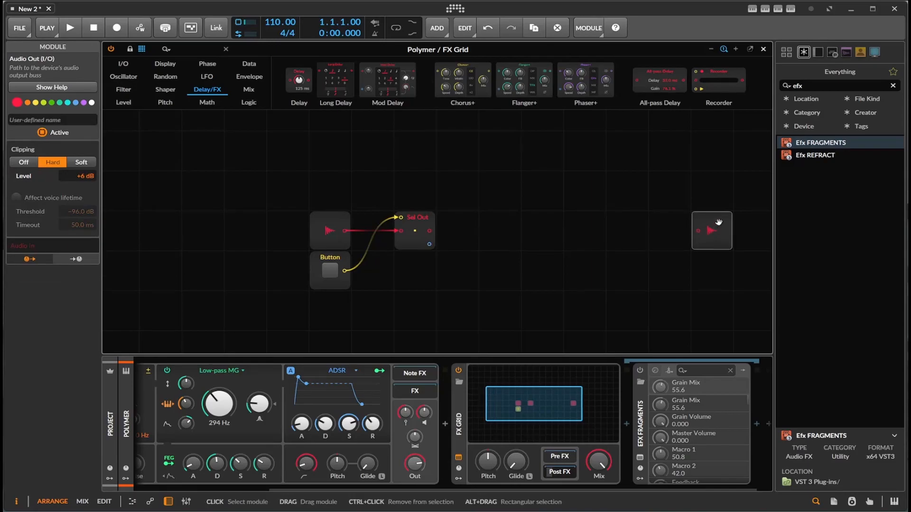
{"action": "key", "text": "Delete"}
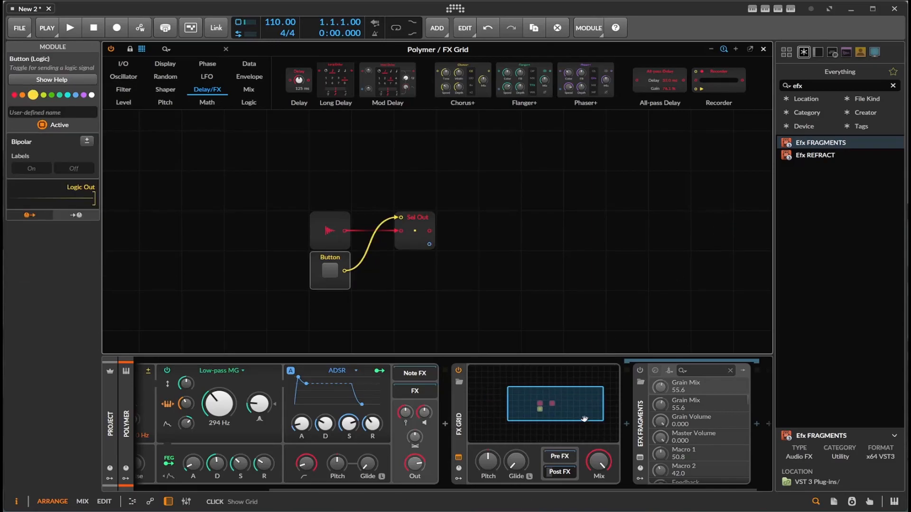
Move Efx FRAGMENTS out of the Post FX chain to after the FX Grid and enable it.
{"action": "left_click", "coordinate": [644, 434]}
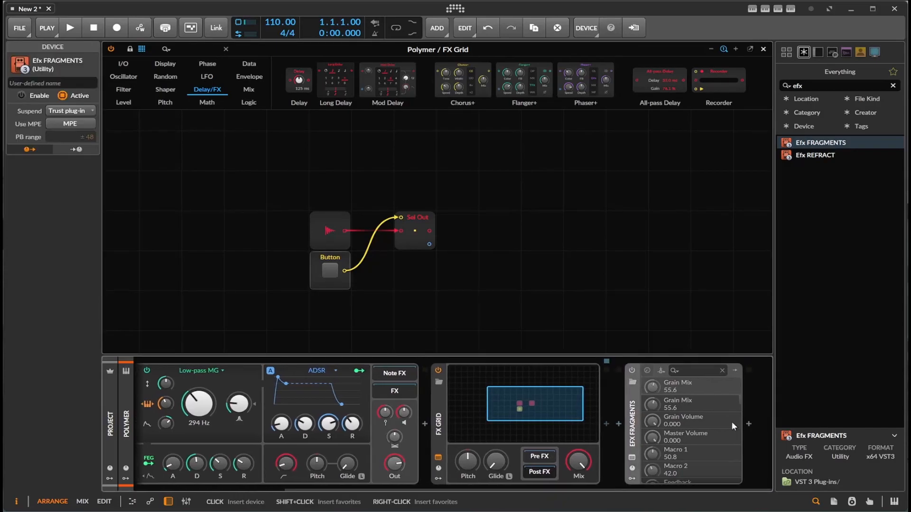
{"action": "left_click", "coordinate": [633, 370]}
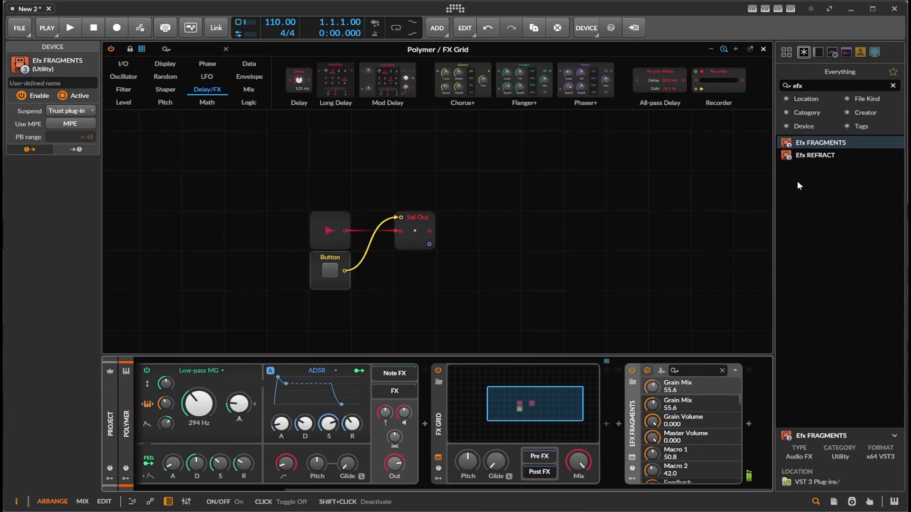
Search the browser for "lay" and insert an Instrument Layer between the FX Grid and Efx FRAGMENTS.
{"action": "double_click", "coordinate": [798, 84]}
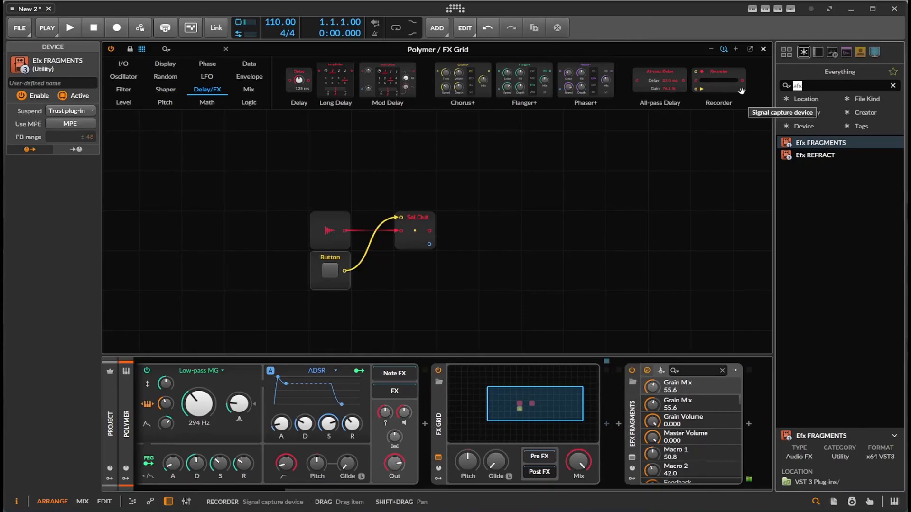
{"action": "type", "text": "l"}
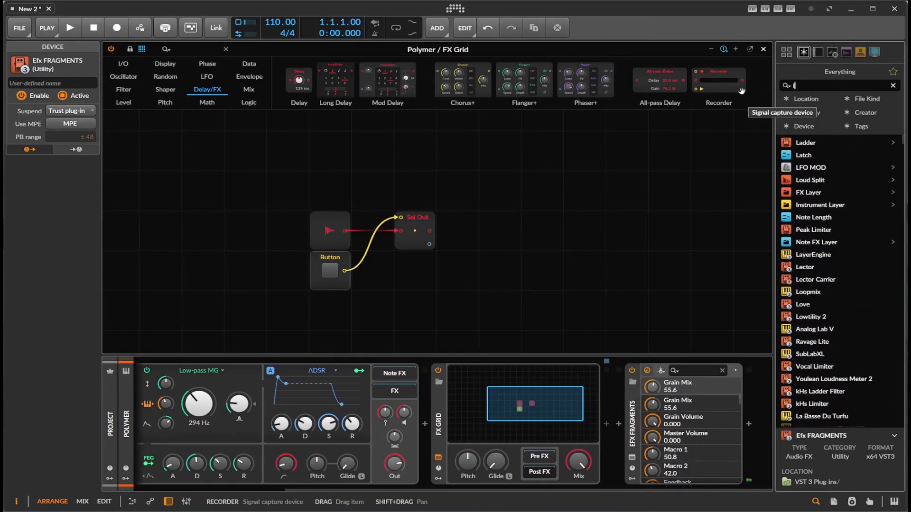
{"action": "type", "text": "ay"}
{"action": "left_click_drag", "start_coordinate": [802, 156], "coordinate": [615, 407]}
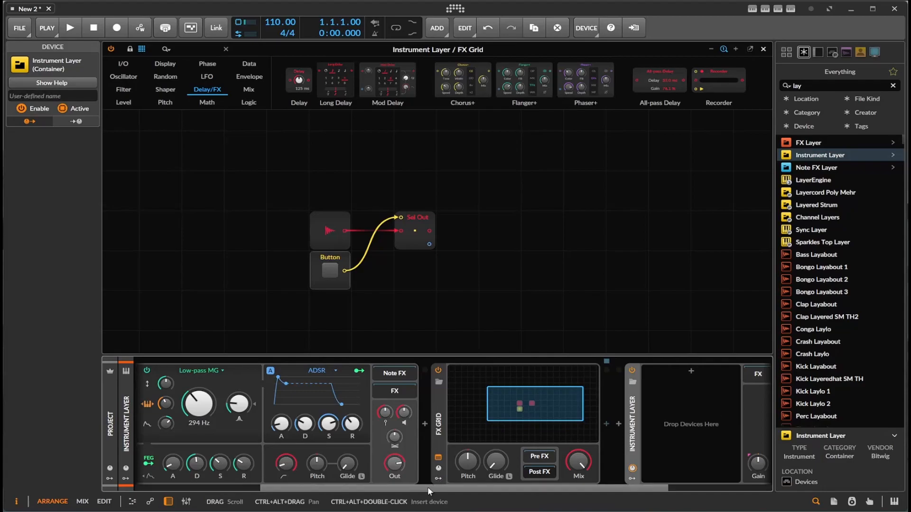
Move Efx FRAGMENTS into the empty Instrument Layer as its first layer.
{"action": "left_click_drag", "start_coordinate": [428, 487], "coordinate": [520, 494]}
{"action": "left_click", "coordinate": [652, 439]}
{"action": "left_click_drag", "start_coordinate": [653, 439], "coordinate": [520, 425]}
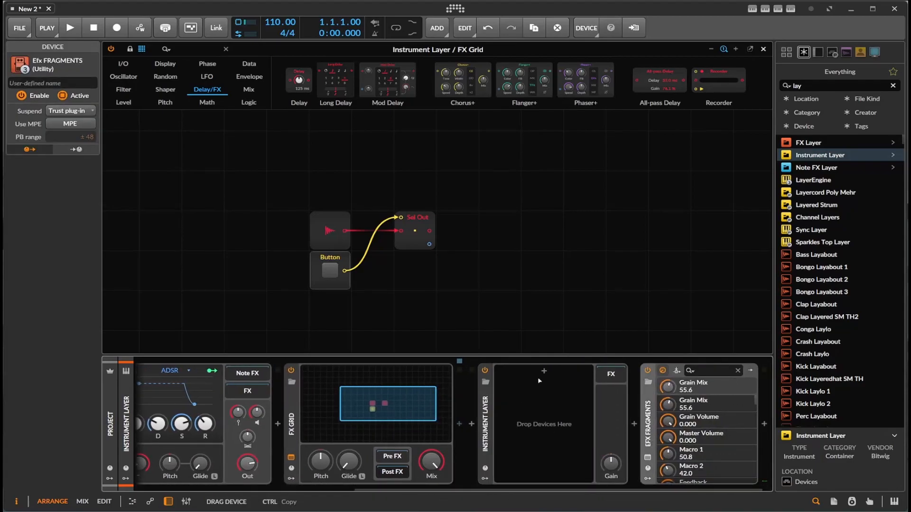
{"action": "left_click_drag", "start_coordinate": [535, 392], "coordinate": [541, 389]}
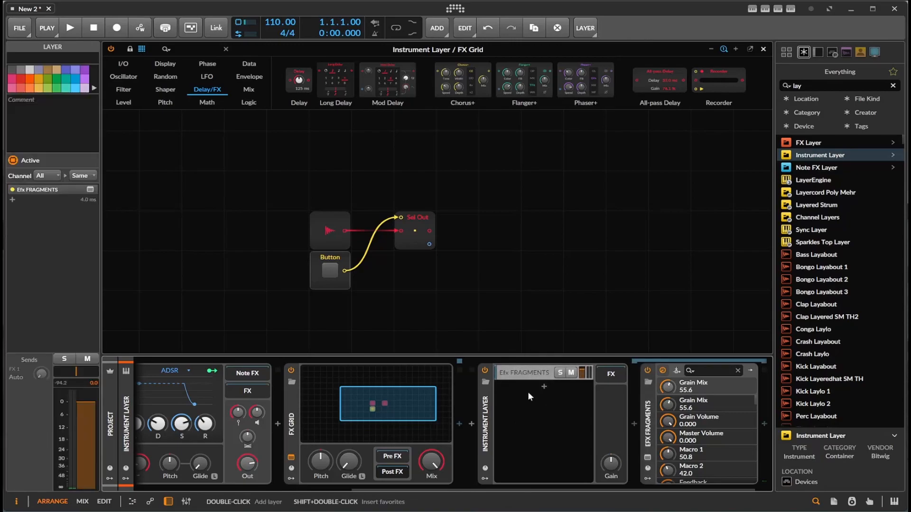
Search the browser for "tool" and add the Tool device as a second layer below Efx FRAGMENTS in the Instrument Layer.
{"action": "double_click", "coordinate": [542, 389]}
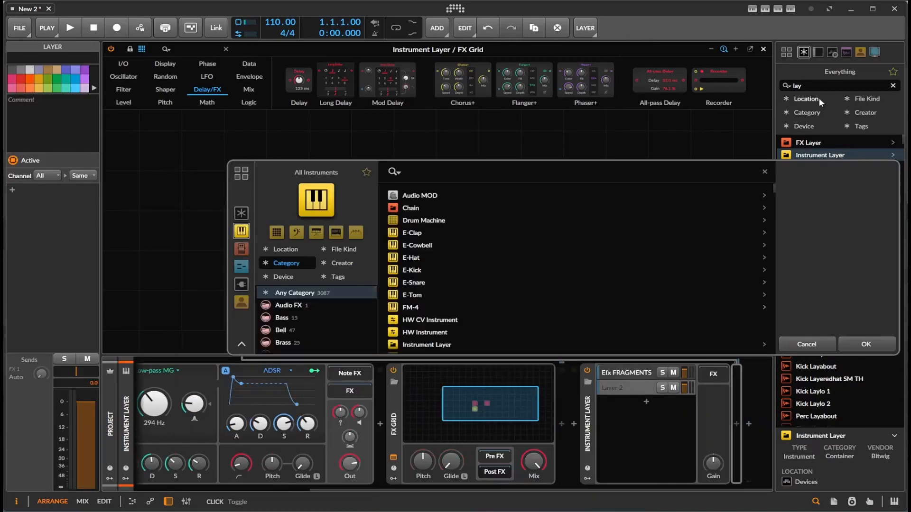
{"action": "left_click_drag", "start_coordinate": [817, 87], "coordinate": [754, 92]}
{"action": "type", "text": "tool"}
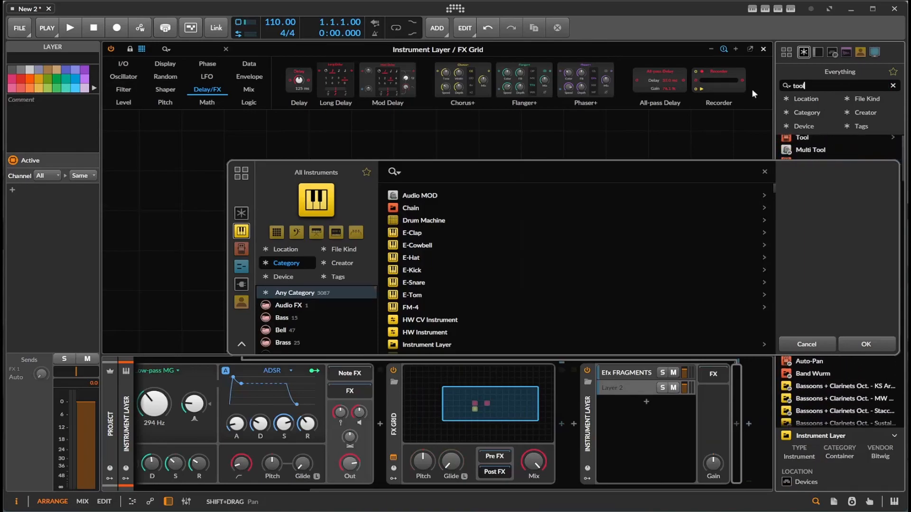
{"action": "left_click_drag", "start_coordinate": [792, 148], "coordinate": [631, 396]}
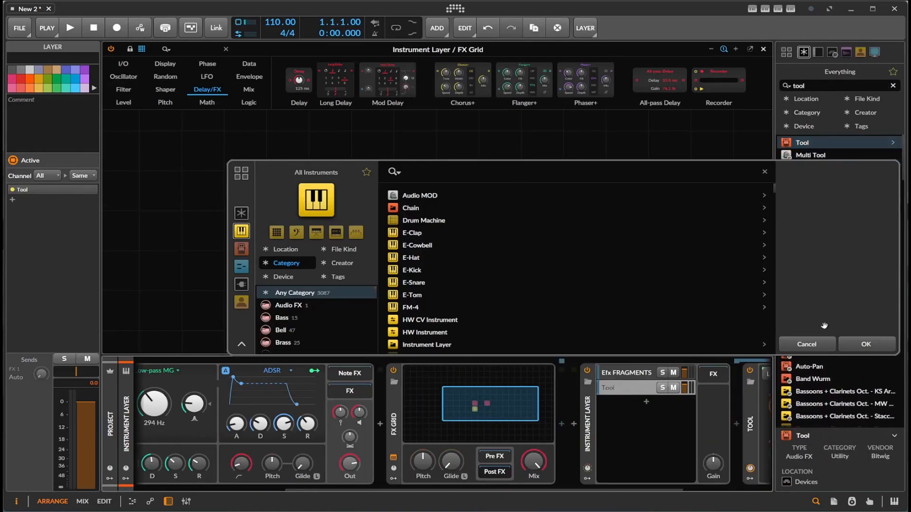
{"action": "left_click", "coordinate": [815, 346]}
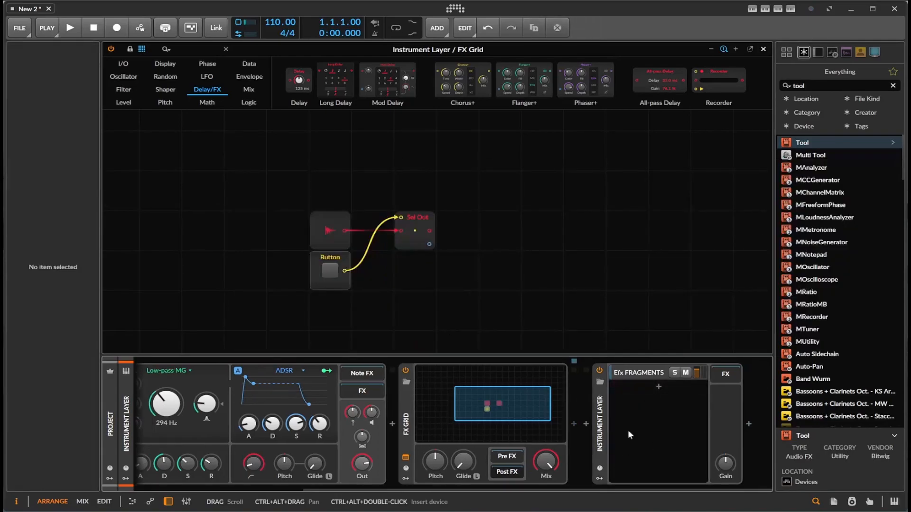
{"action": "left_click_drag", "start_coordinate": [802, 143], "coordinate": [677, 389]}
{"action": "left_click_drag", "start_coordinate": [571, 486], "coordinate": [719, 476]}
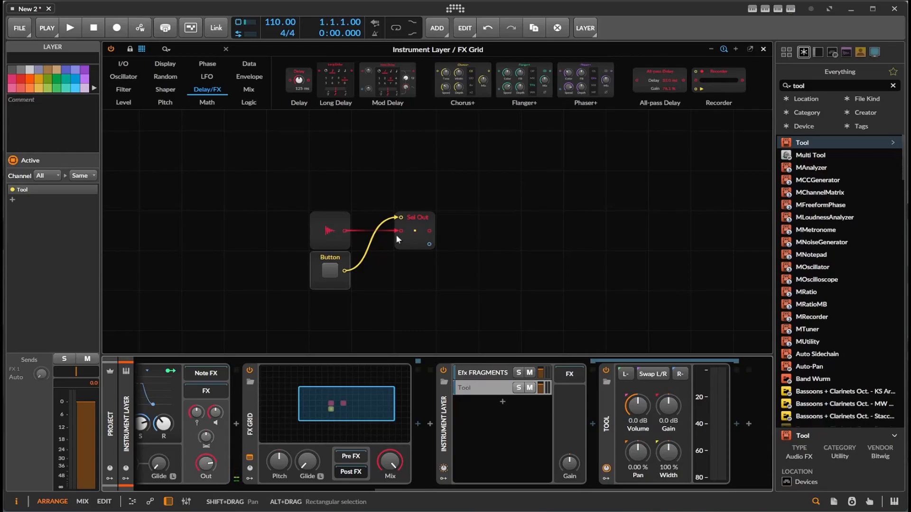
Show the on-screen keyboard.
{"action": "left_click", "coordinate": [894, 502]}
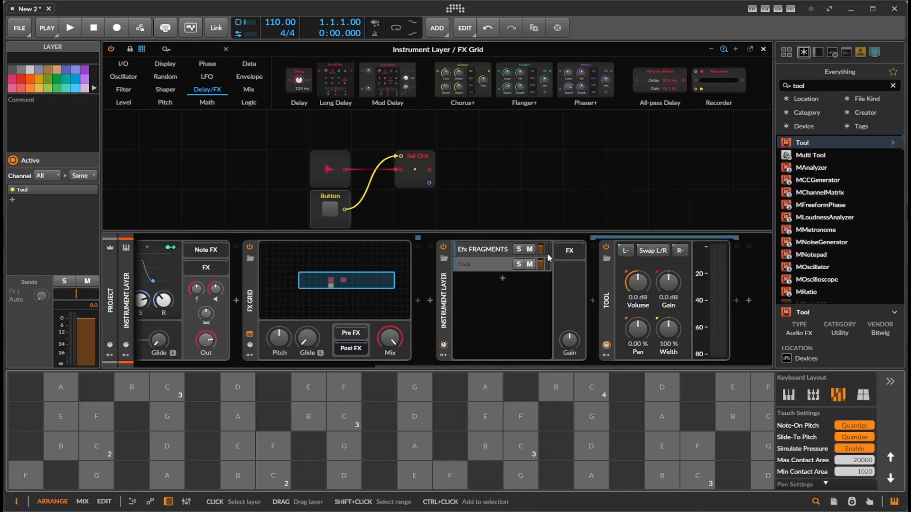
Add a Modulator Out module to the grid beside Sel Out and connect Sel Out's first output to it.
{"action": "left_click", "coordinate": [727, 275]}
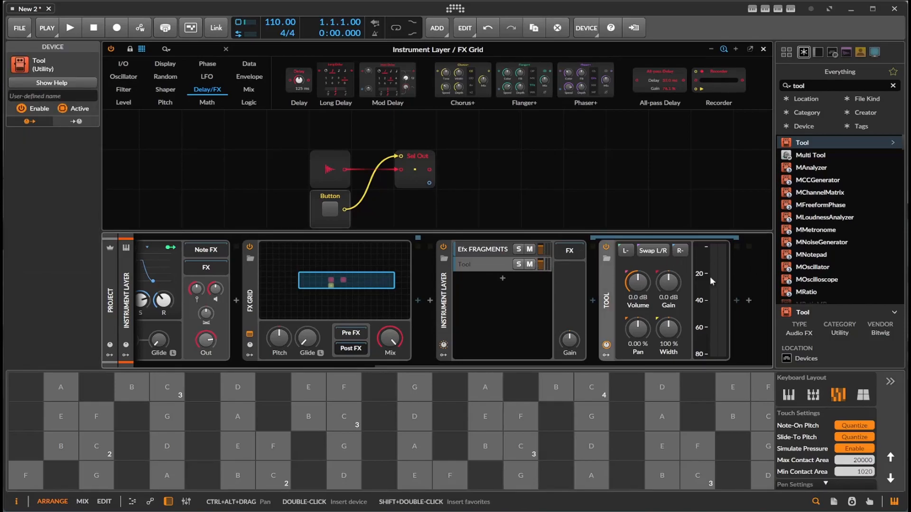
{"action": "left_click", "coordinate": [461, 254]}
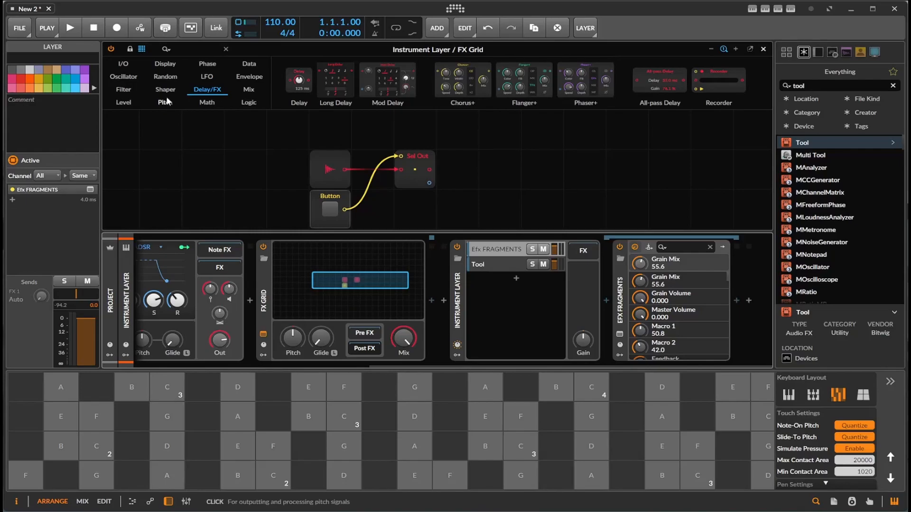
{"action": "left_click", "coordinate": [125, 64]}
{"action": "scroll", "coordinate": [460, 78], "scroll_direction": "right", "scroll_amount": 10}
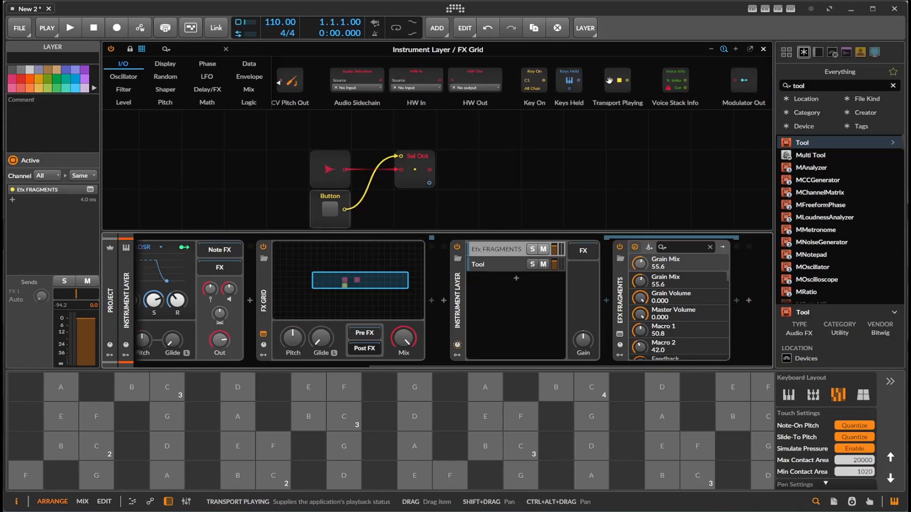
{"action": "left_click_drag", "start_coordinate": [743, 82], "coordinate": [497, 158]}
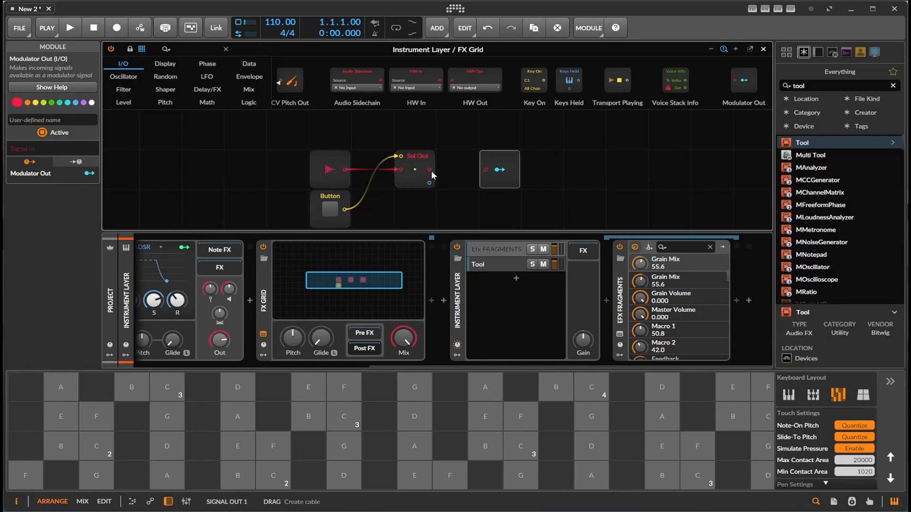
{"action": "left_click_drag", "start_coordinate": [430, 170], "coordinate": [486, 169]}
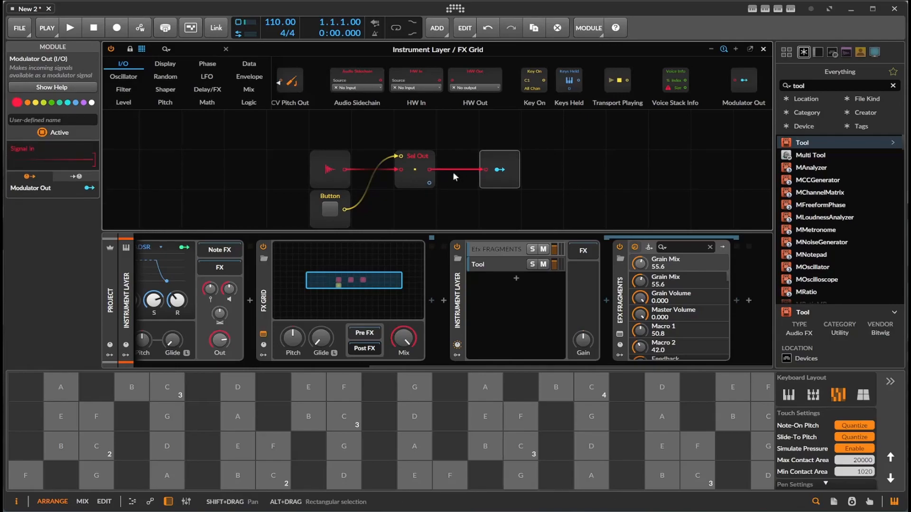
Add a second Modulator Out below the first, connect Sel Out's second output to it, and test the routing with the Button switched off.
{"action": "left_click_drag", "start_coordinate": [744, 81], "coordinate": [498, 208]}
{"action": "left_click_drag", "start_coordinate": [429, 183], "coordinate": [485, 209]}
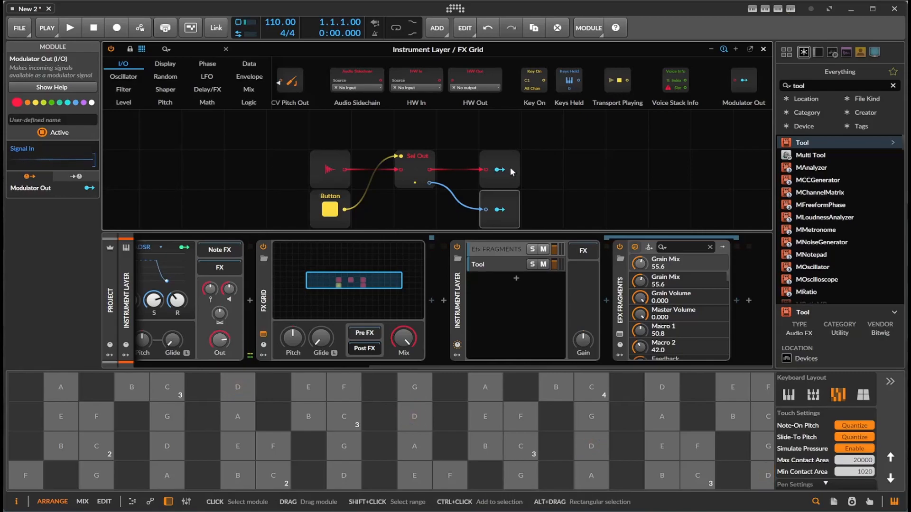
{"action": "left_click", "coordinate": [493, 167]}
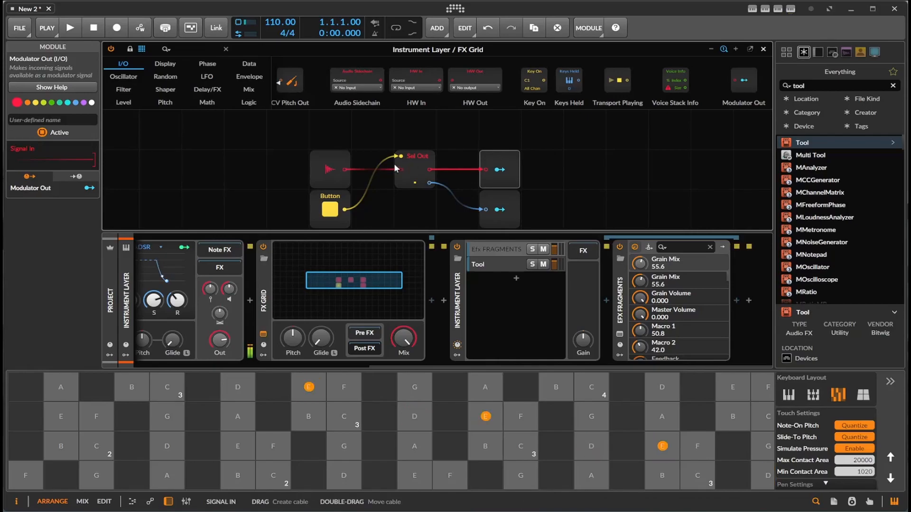
{"action": "left_click", "coordinate": [325, 212]}
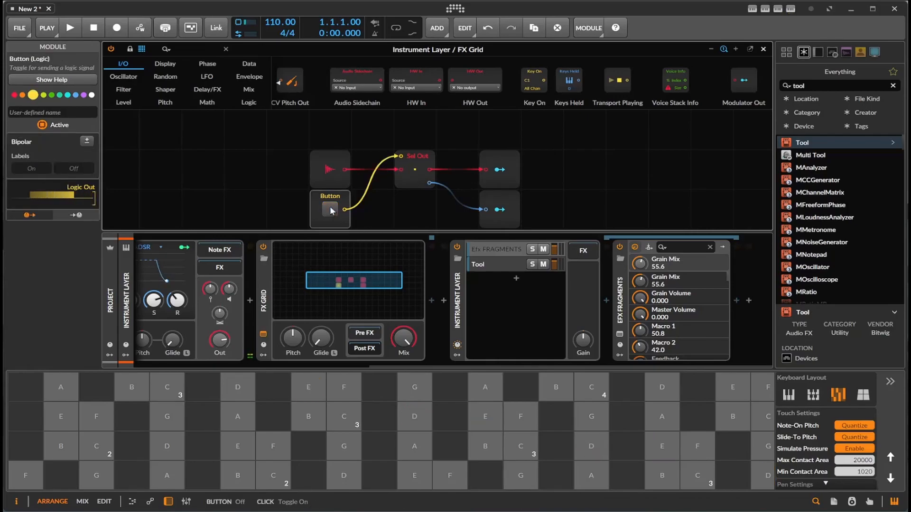
{"action": "left_click", "coordinate": [514, 154]}
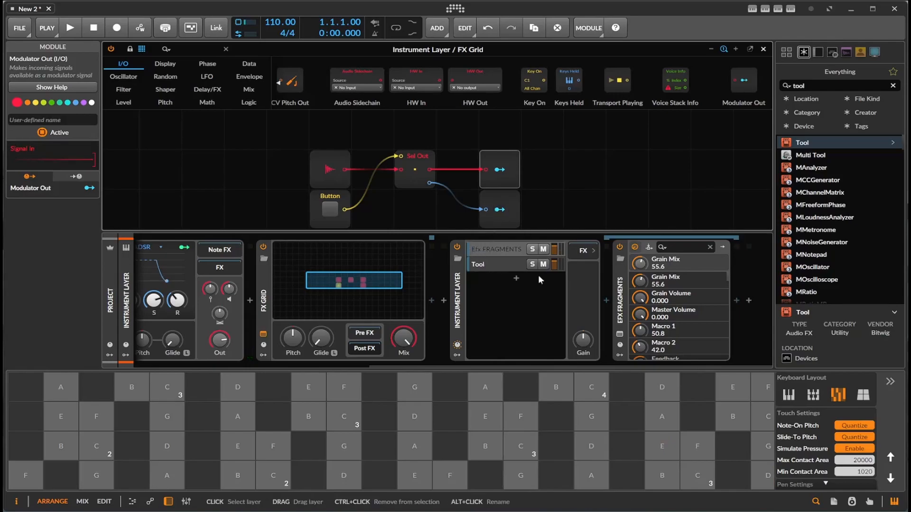
Search the modulators for "au" and add an Audio Rate modulator to the Instrument Layer holding Efx FRAGMENTS and Tool.
{"action": "left_click", "coordinate": [823, 85]}
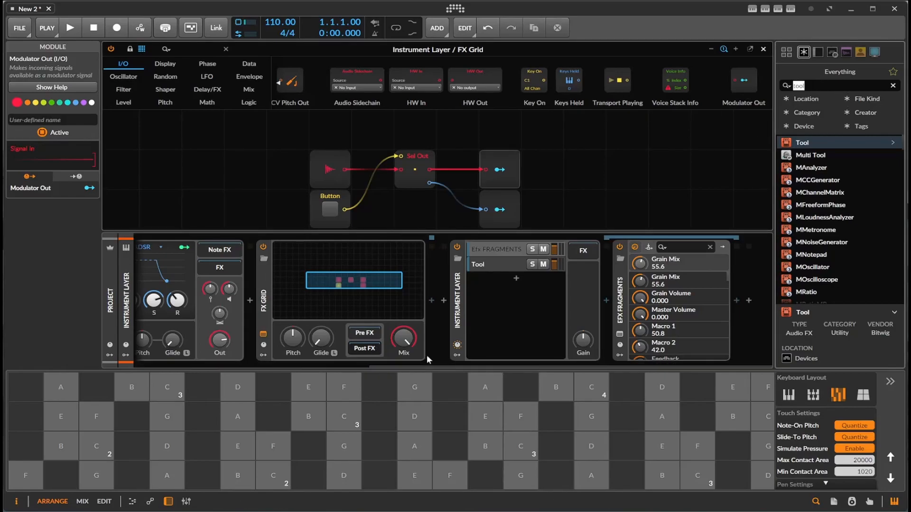
{"action": "left_click", "coordinate": [457, 357]}
{"action": "left_click", "coordinate": [475, 260]}
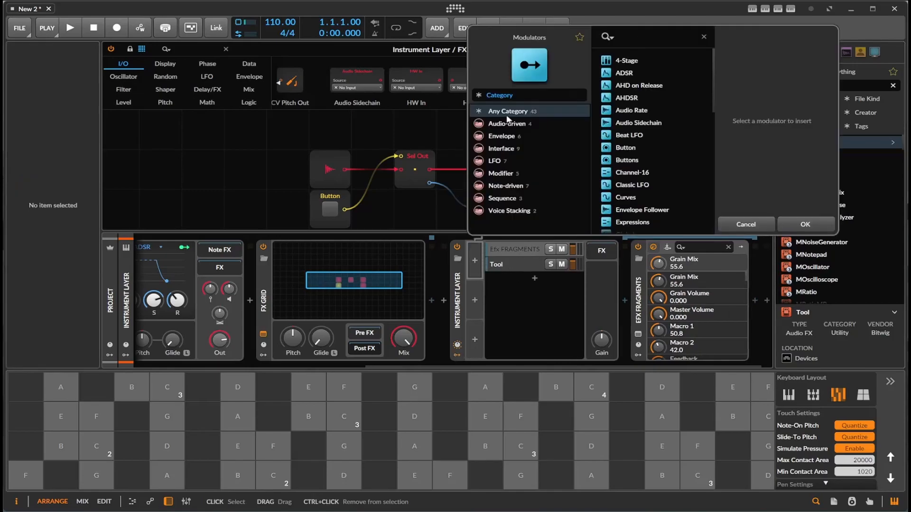
{"action": "type", "text": "au"}
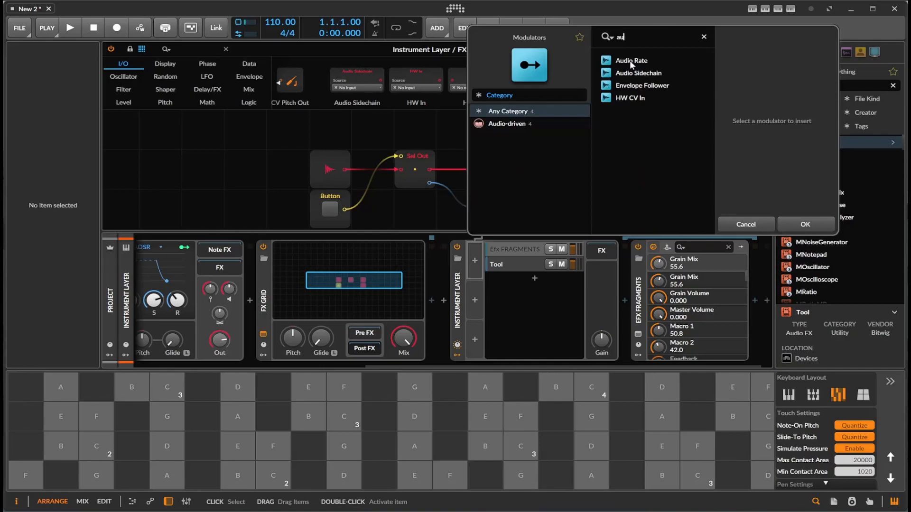
{"action": "double_click", "coordinate": [630, 60]}
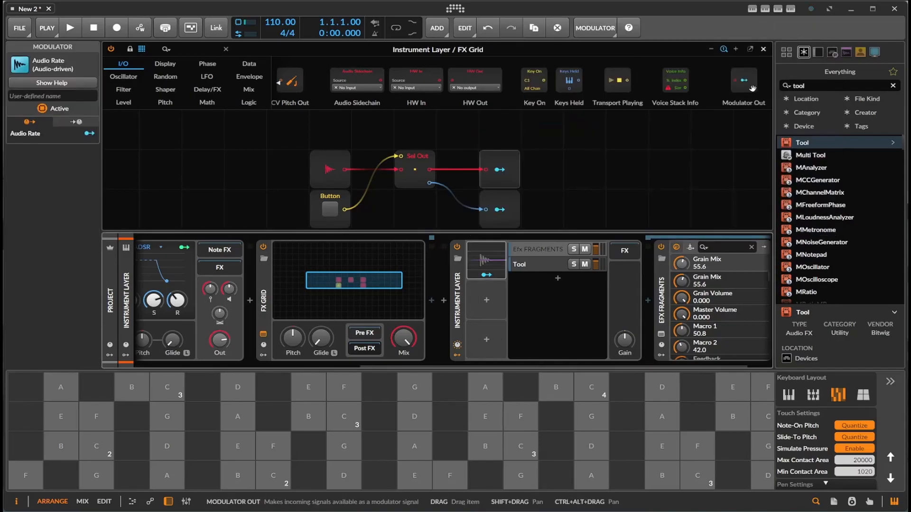
Check the input sources offered by the Audio Rate modulator and delete the modulator from the Instrument Layer.
{"action": "left_click", "coordinate": [481, 268]}
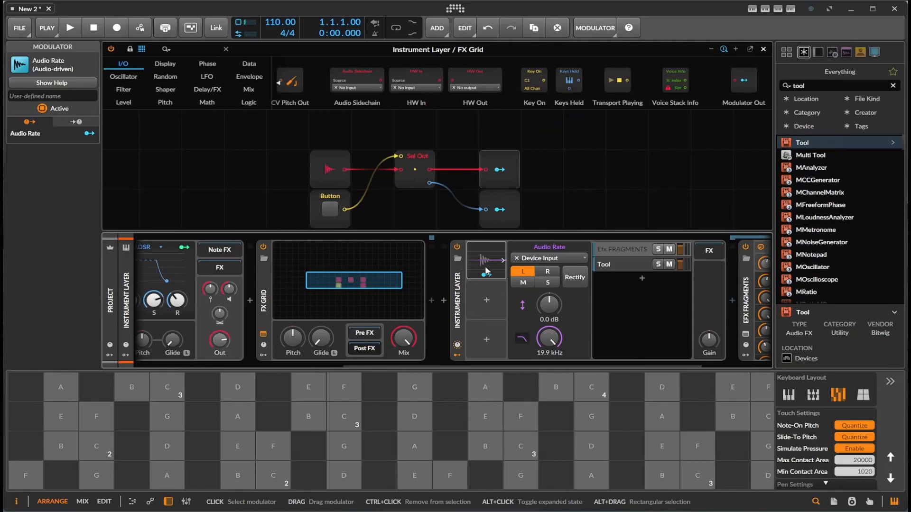
{"action": "left_click", "coordinate": [551, 258]}
{"action": "mouse_move", "coordinate": [567, 298]}
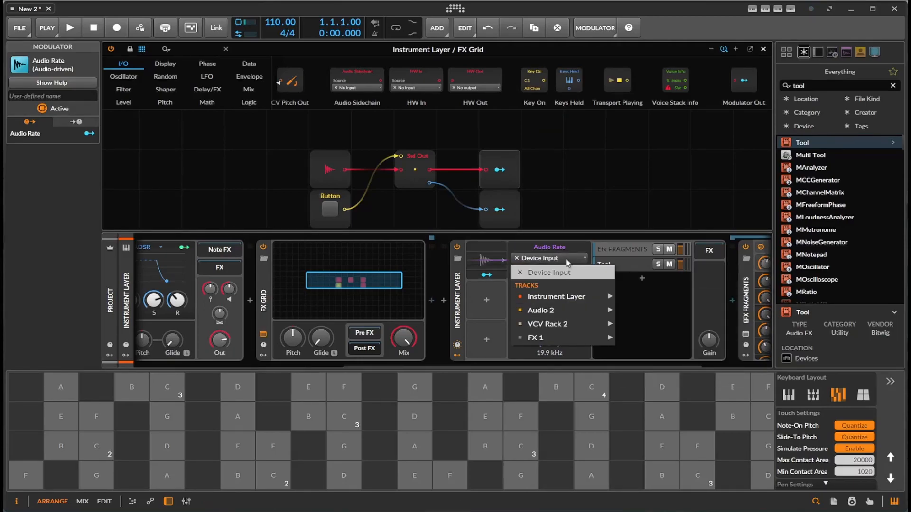
{"action": "left_click", "coordinate": [576, 228]}
{"action": "left_click", "coordinate": [481, 268]}
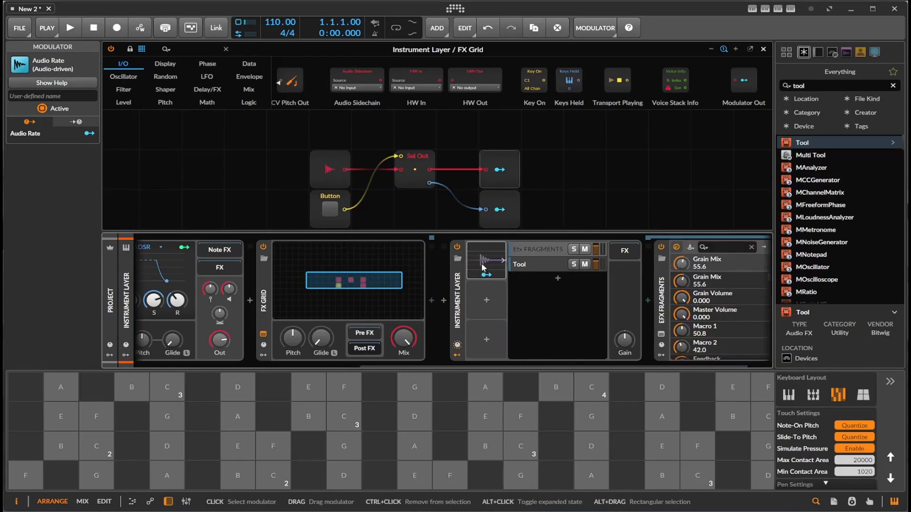
{"action": "key", "text": "Delete"}
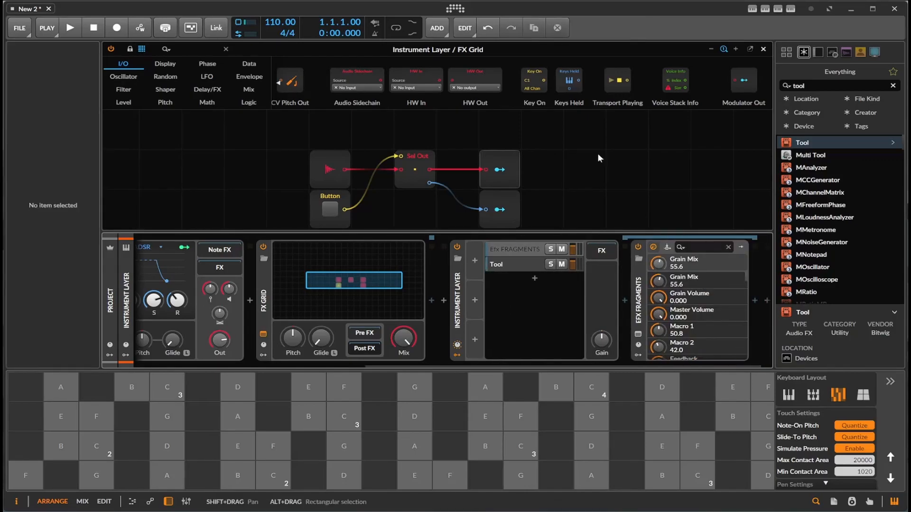
{"action": "double_click", "coordinate": [812, 86]}
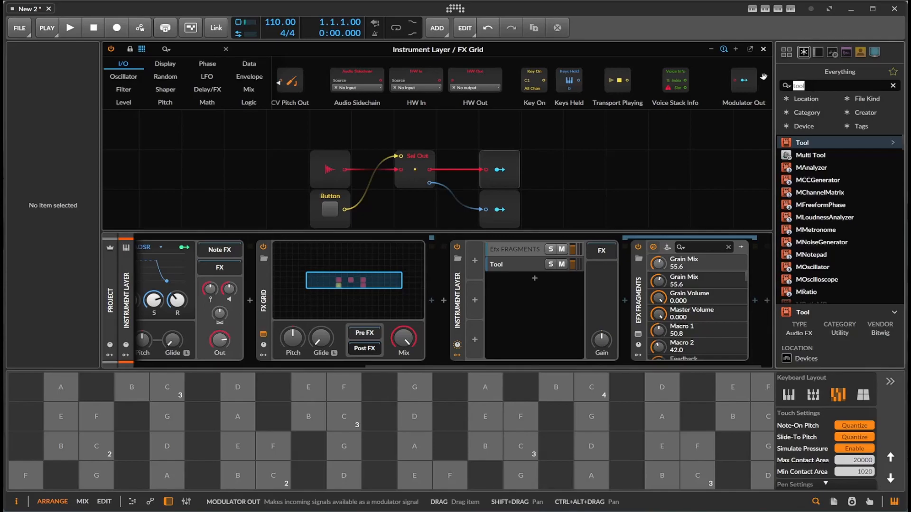
{"action": "type", "text": "l"}
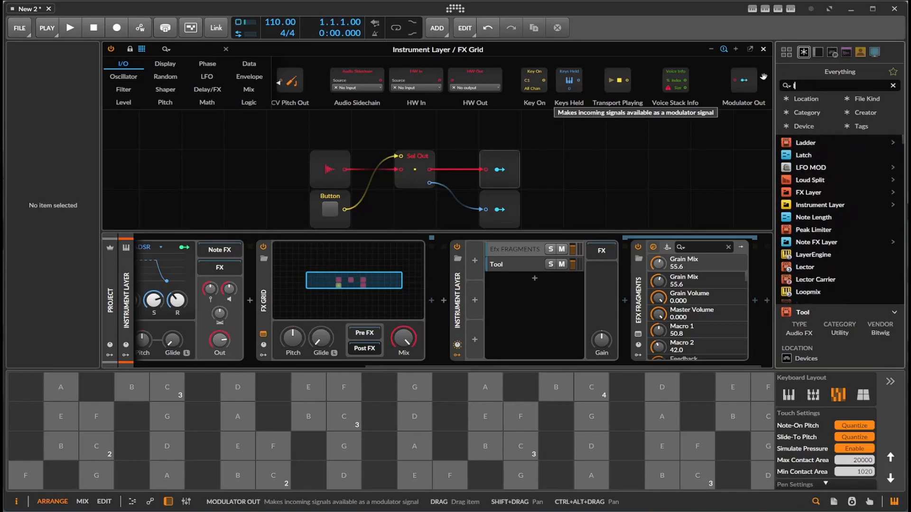
{"action": "type", "text": "ay"}
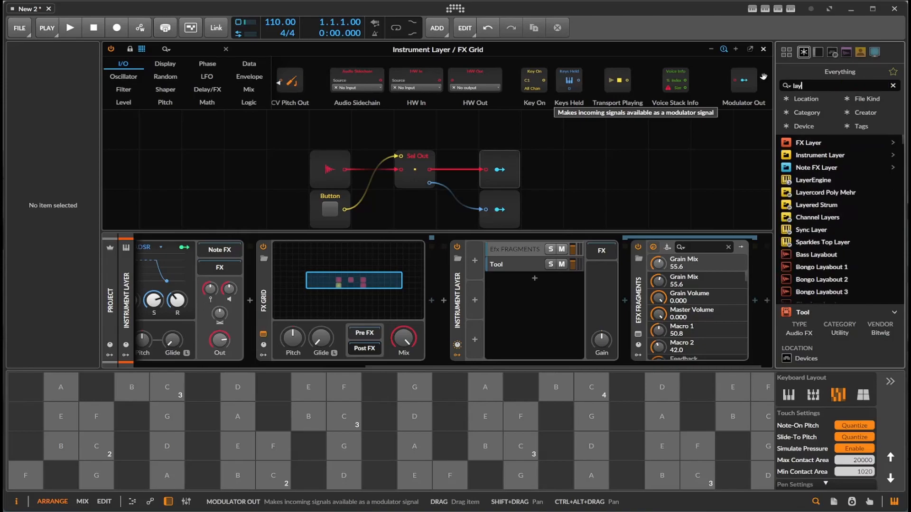
{"action": "key", "text": "BackSpace"}
{"action": "key", "text": "BackSpace"}
{"action": "key", "text": "BackSpace"}
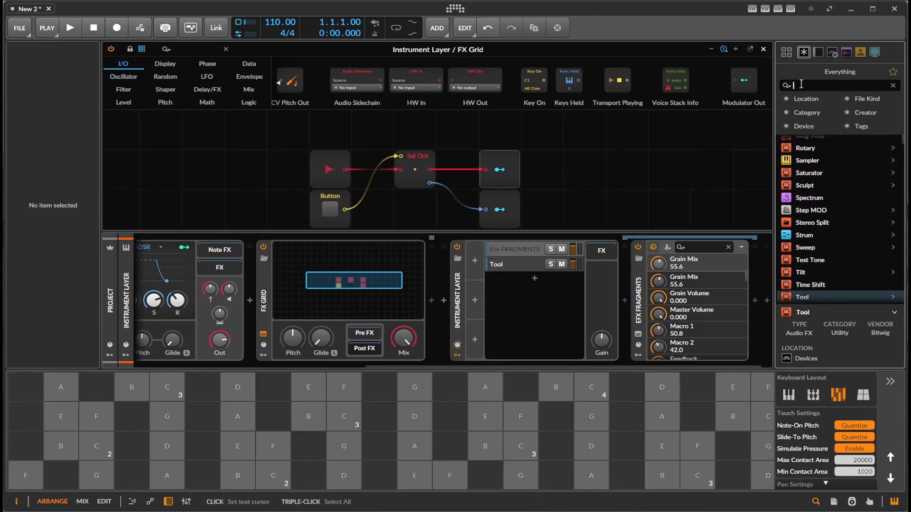
Search the browser for "dc" and insert DC Offset before Efx FRAGMENTS in the Instrument Layer's first layer.
{"action": "type", "text": "dc"}
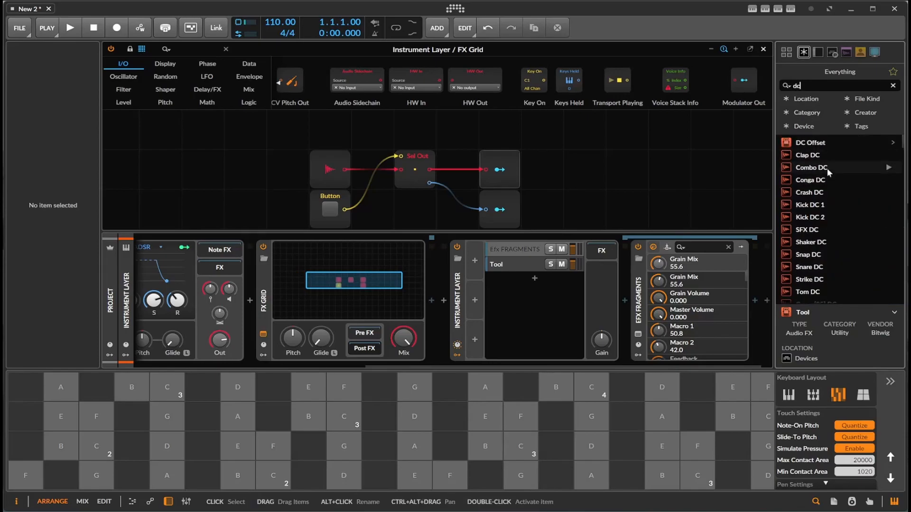
{"action": "left_click_drag", "start_coordinate": [810, 143], "coordinate": [626, 253]}
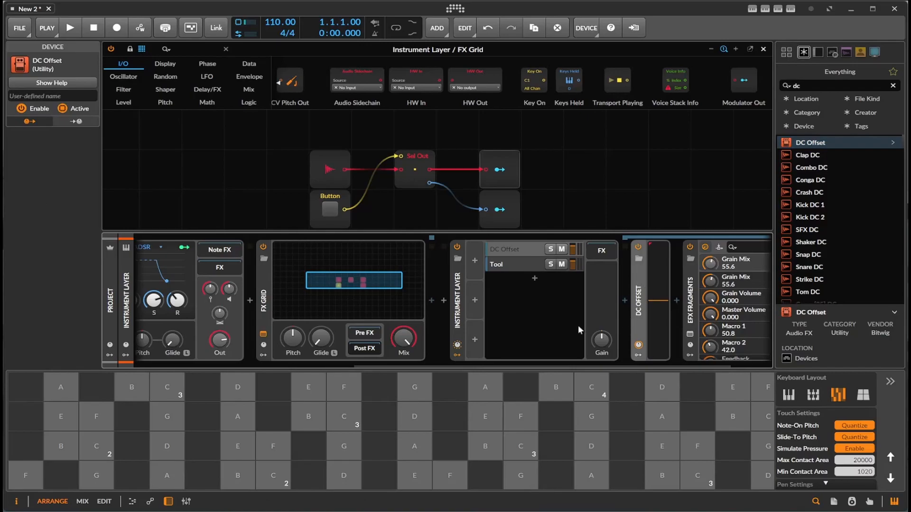
Try to map the lower Modulator Out to the DC Offset's value.
{"action": "left_click", "coordinate": [503, 215]}
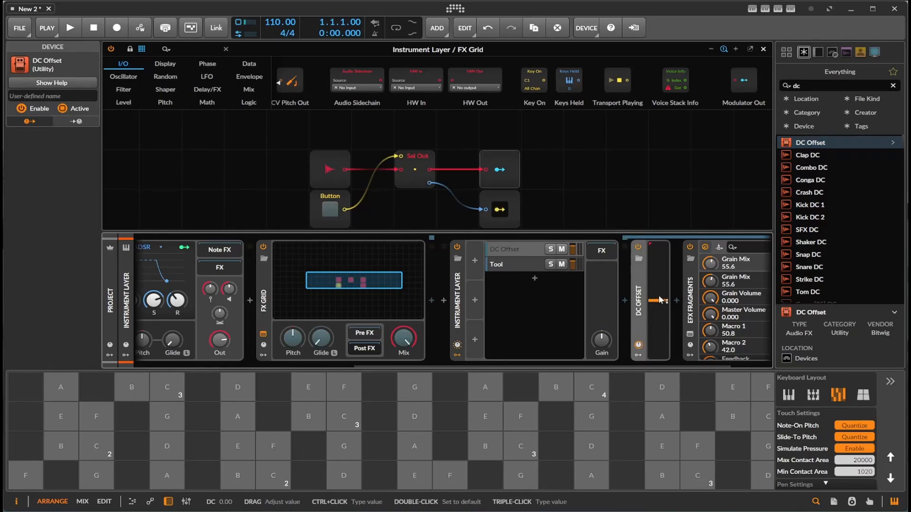
{"action": "left_click", "coordinate": [501, 213]}
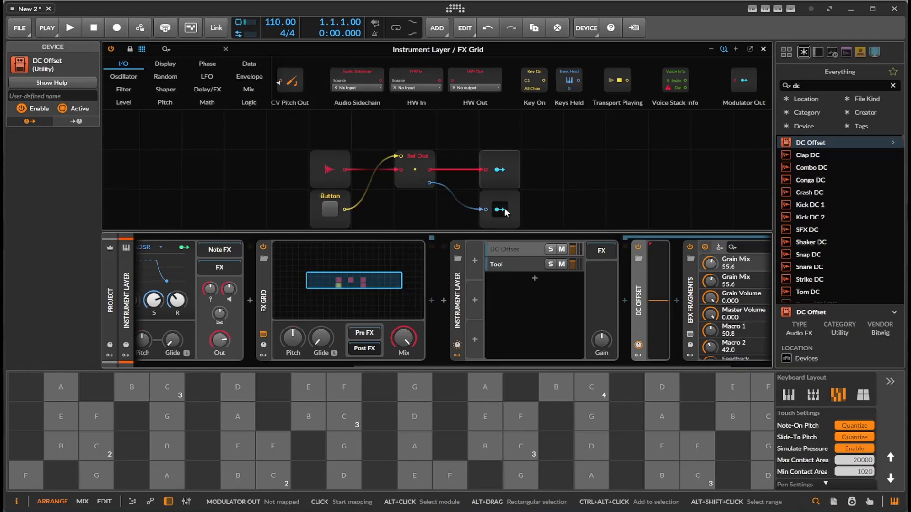
{"action": "mouse_move", "coordinate": [659, 302]}
{"action": "left_mouse_down"}
{"action": "mouse_move", "coordinate": [658, 251]}
{"action": "mouse_move", "coordinate": [658, 298]}
{"action": "left_mouse_up"}
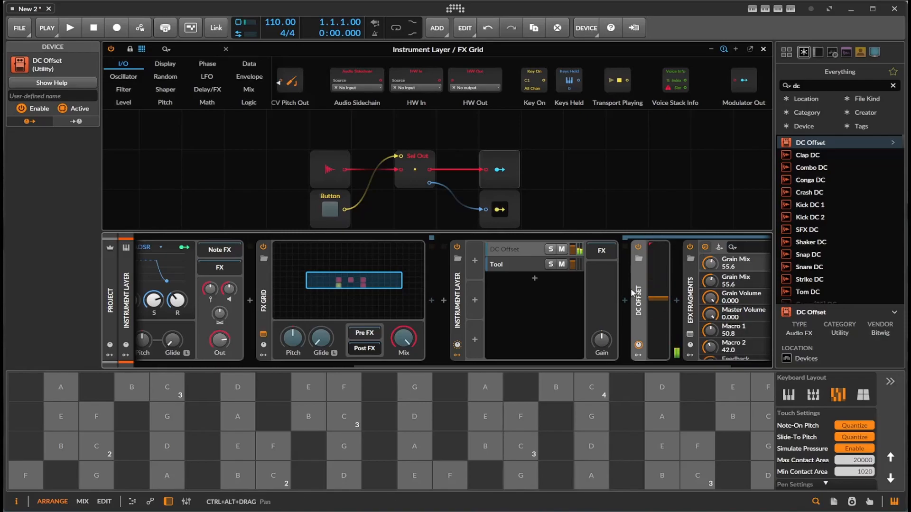
Move the Instrument Layer into the FX Grid's Post FX chain.
{"action": "left_click", "coordinate": [460, 293]}
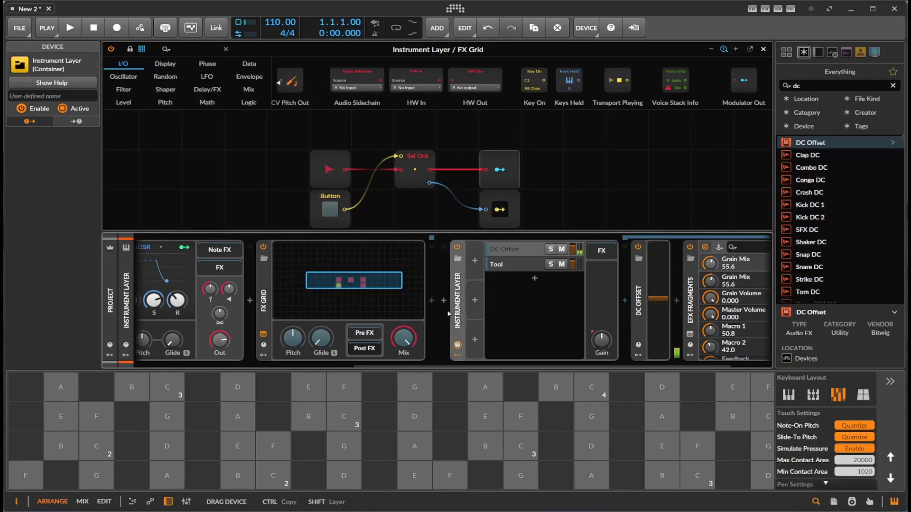
{"action": "left_click_drag", "start_coordinate": [370, 353], "coordinate": [370, 352]}
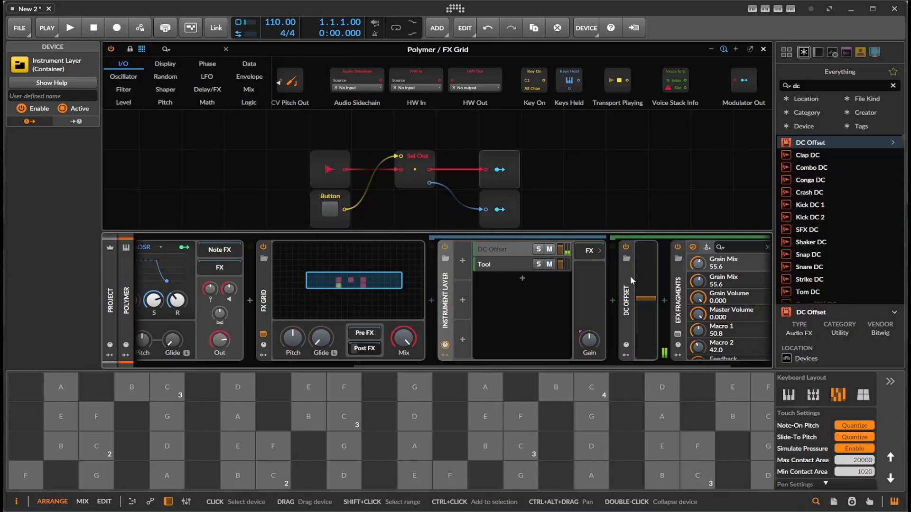
Map the lower Modulator Out to the DC Offset with its base value reset to 0.00, and switch the Button on to test it.
{"action": "mouse_move", "coordinate": [646, 300]}
{"action": "left_mouse_down"}
{"action": "mouse_move", "coordinate": [646, 248]}
{"action": "mouse_move", "coordinate": [647, 289]}
{"action": "left_mouse_up"}
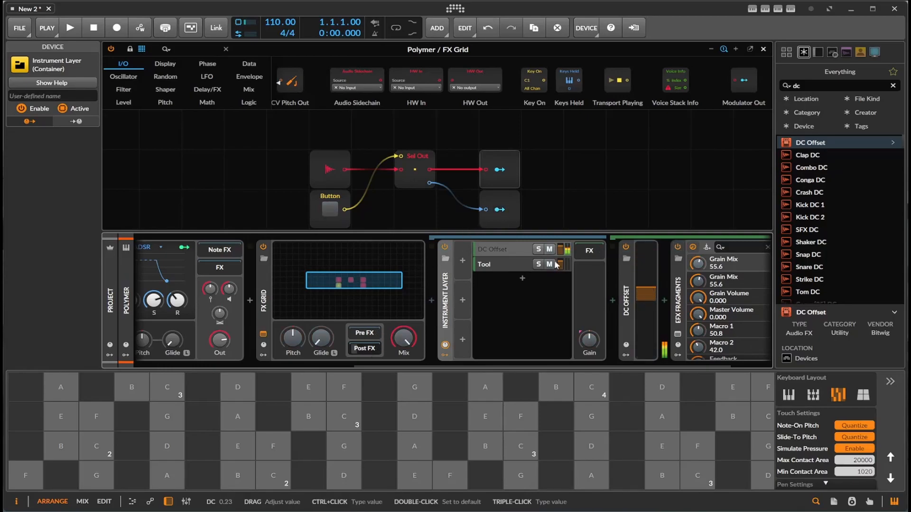
{"action": "left_click", "coordinate": [501, 209]}
{"action": "left_click", "coordinate": [499, 210]}
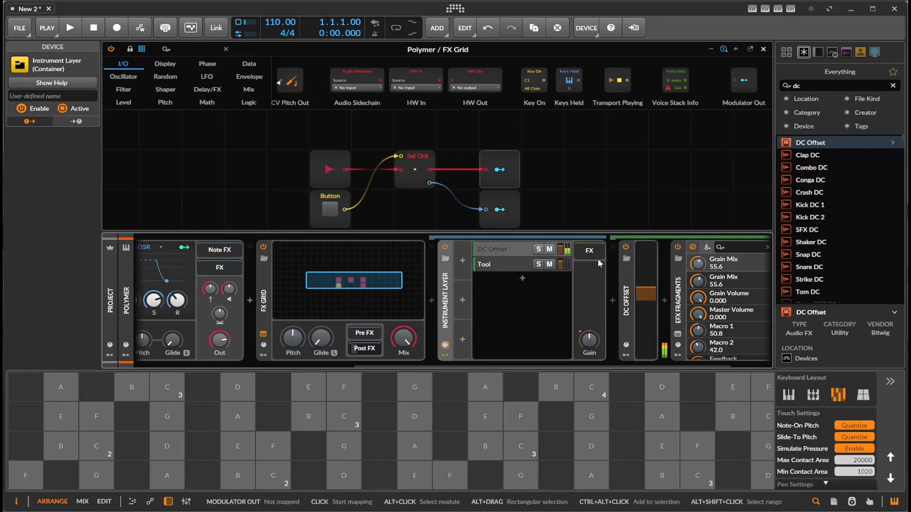
{"action": "double_click", "coordinate": [649, 276]}
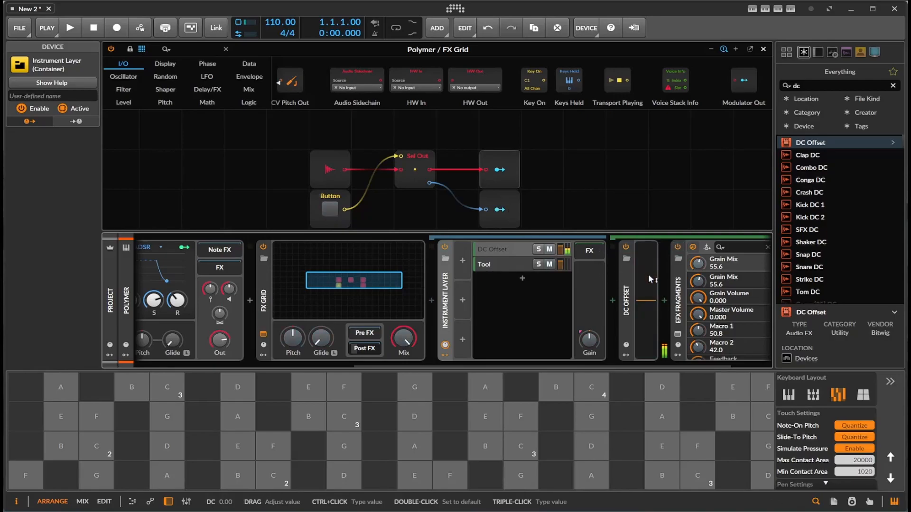
{"action": "left_click_drag", "start_coordinate": [652, 301], "coordinate": [652, 248]}
{"action": "left_click", "coordinate": [499, 209]}
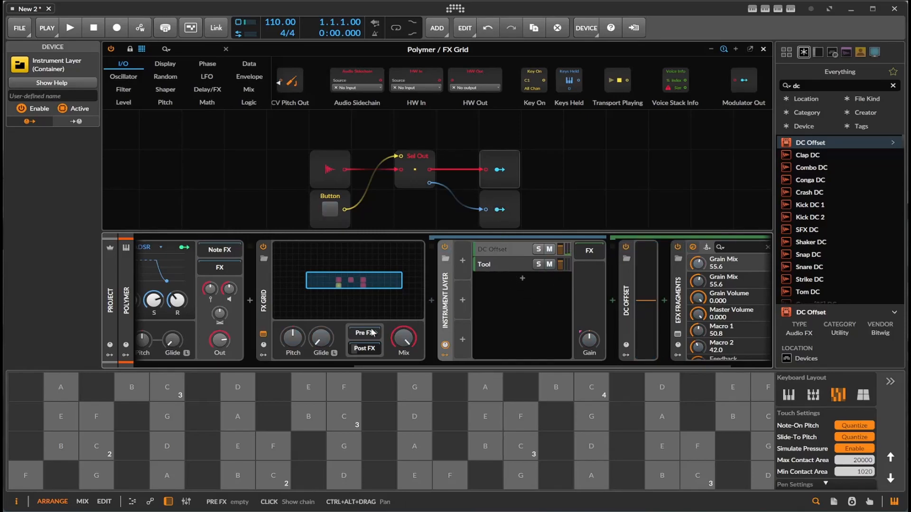
{"action": "left_click", "coordinate": [332, 210]}
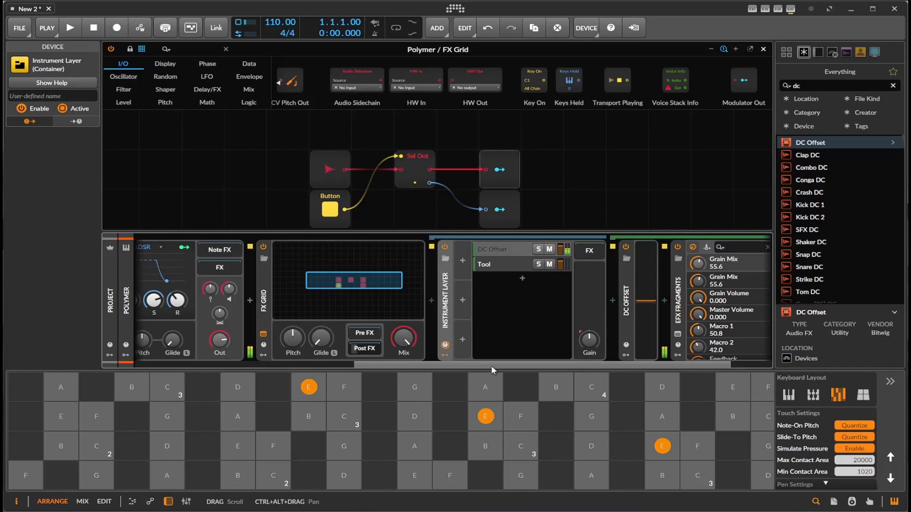
Insert a DC Offset before the Tool in the Instrument Layer's second layer.
{"action": "left_click_drag", "start_coordinate": [491, 365], "coordinate": [553, 369]}
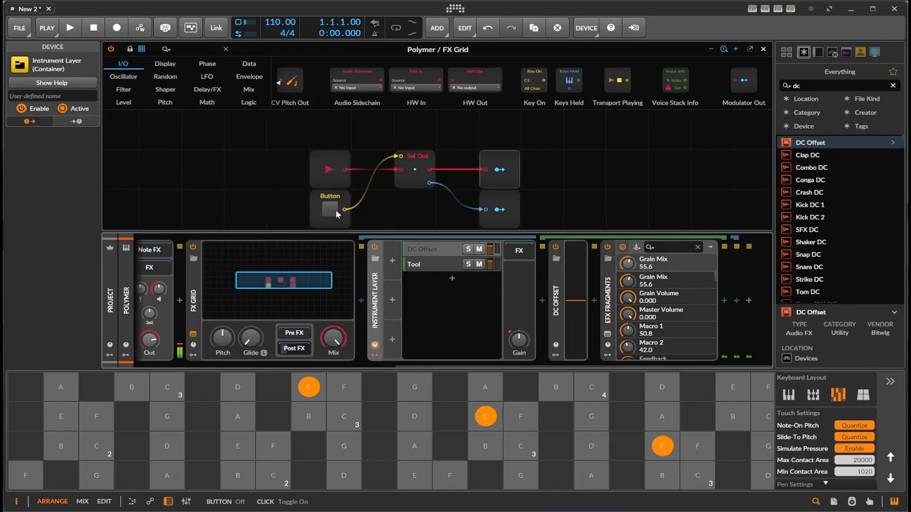
{"action": "left_click", "coordinate": [503, 170]}
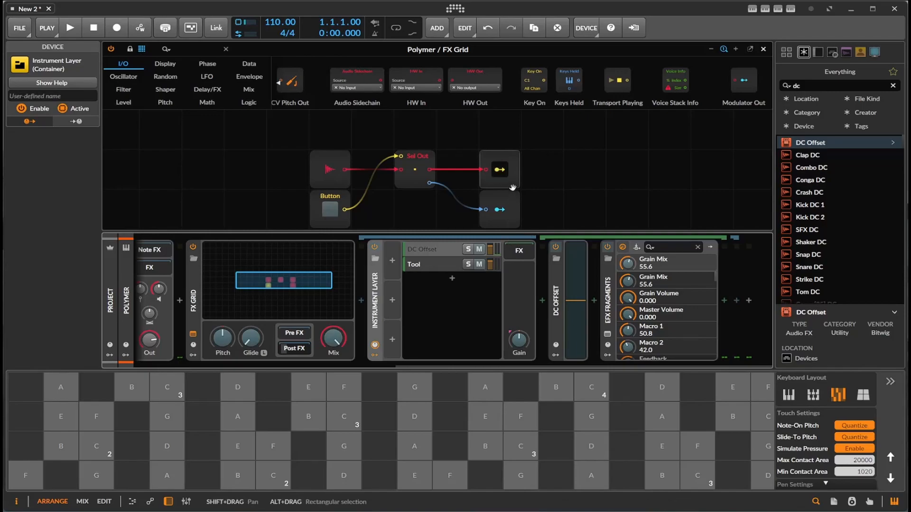
{"action": "left_click", "coordinate": [426, 264]}
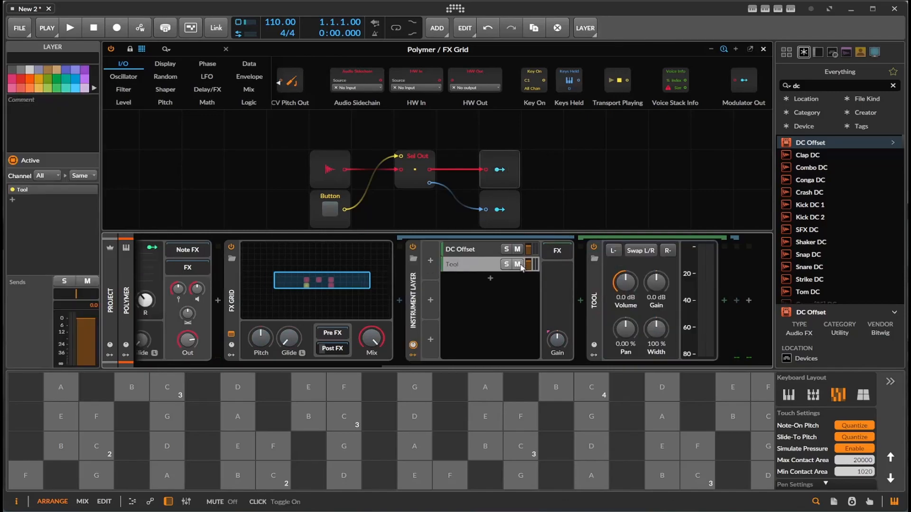
{"action": "left_click_drag", "start_coordinate": [809, 143], "coordinate": [587, 321]}
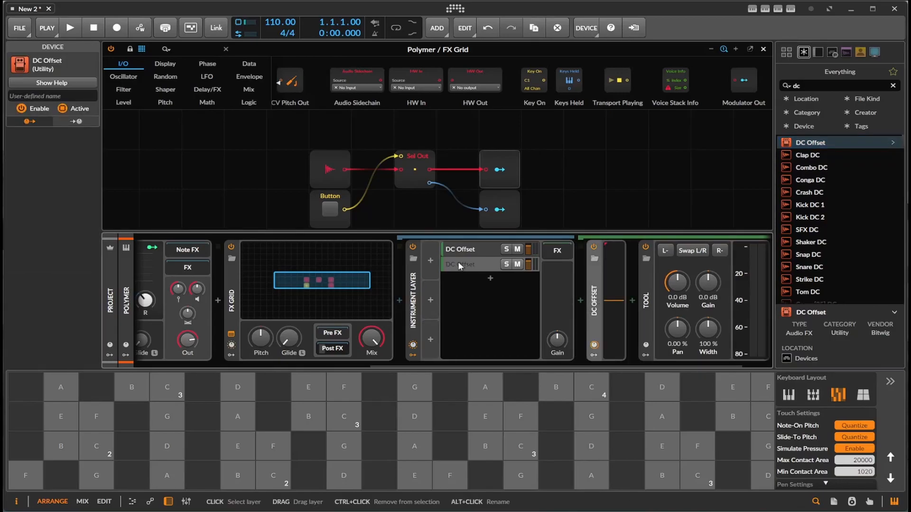
Map the upper Modulator Out to the second layer's DC Offset with a full positive modulation range.
{"action": "left_click", "coordinate": [499, 211]}
{"action": "left_click", "coordinate": [501, 171]}
{"action": "left_click_drag", "start_coordinate": [612, 300], "coordinate": [612, 251]}
{"action": "left_click", "coordinate": [501, 176]}
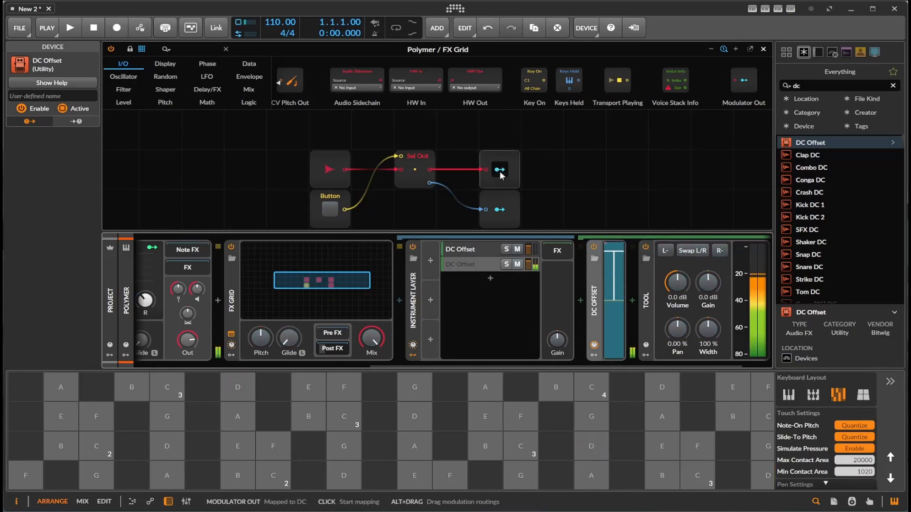
Toggle the Button on and off repeatedly to test switching between the two layers, leaving it off.
{"action": "left_click", "coordinate": [330, 208]}
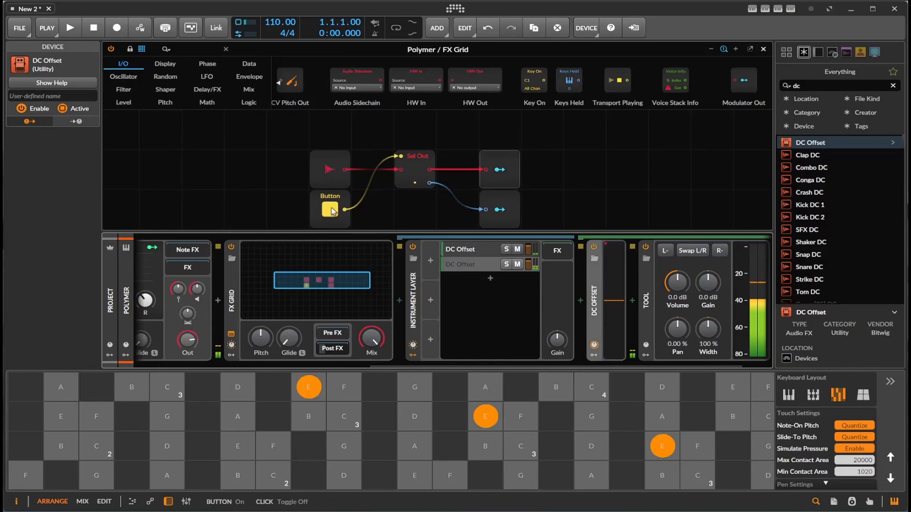
{"action": "left_click", "coordinate": [331, 210]}
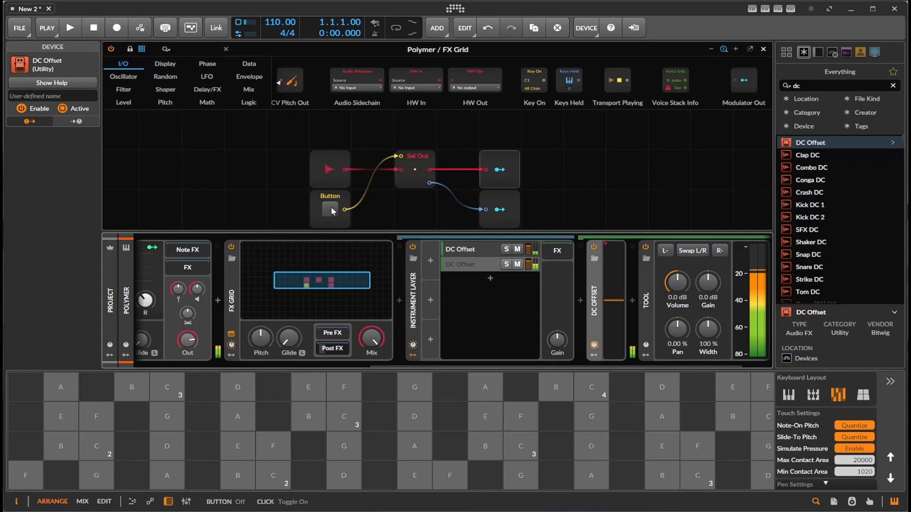
{"action": "left_click", "coordinate": [331, 208]}
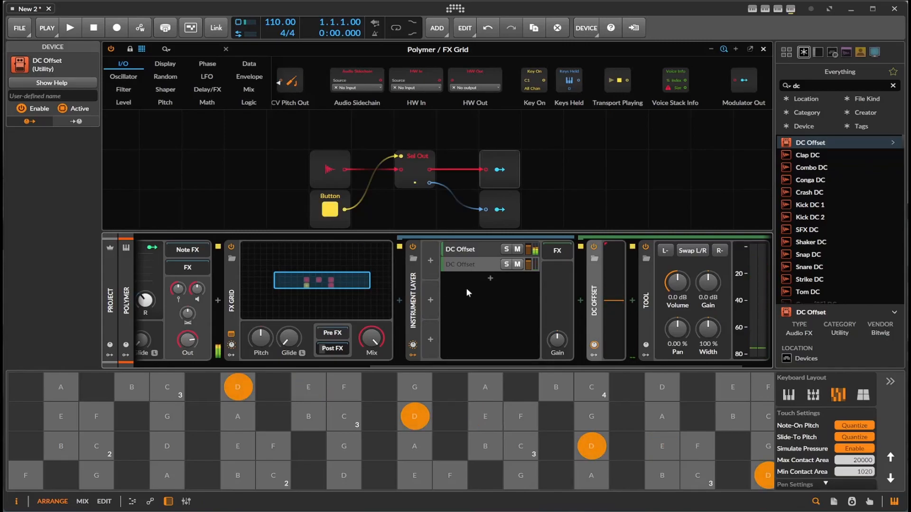
{"action": "left_click_drag", "start_coordinate": [474, 364], "coordinate": [548, 365]}
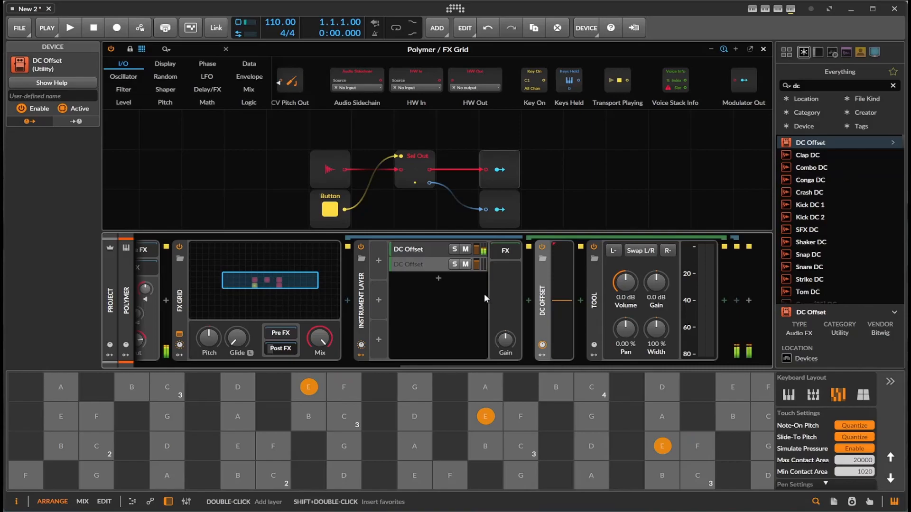
{"action": "left_click", "coordinate": [332, 209]}
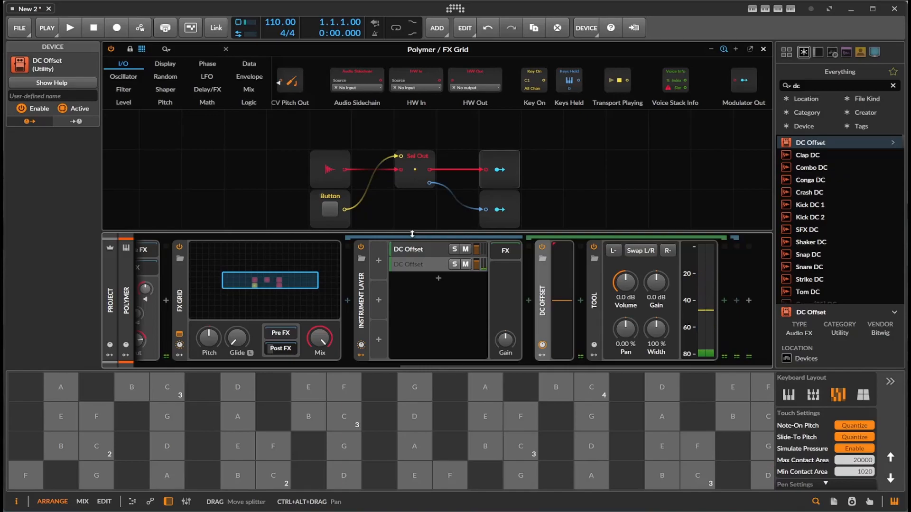
Raise the Tool's volume to +7.1 dB and deactivate the Tool device.
{"action": "left_click_drag", "start_coordinate": [625, 283], "coordinate": [625, 271]}
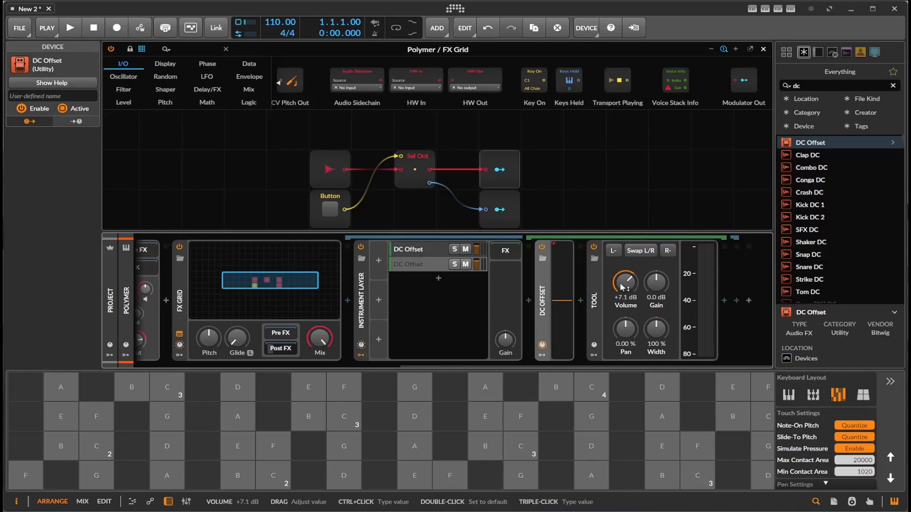
{"action": "left_click", "coordinate": [594, 245]}
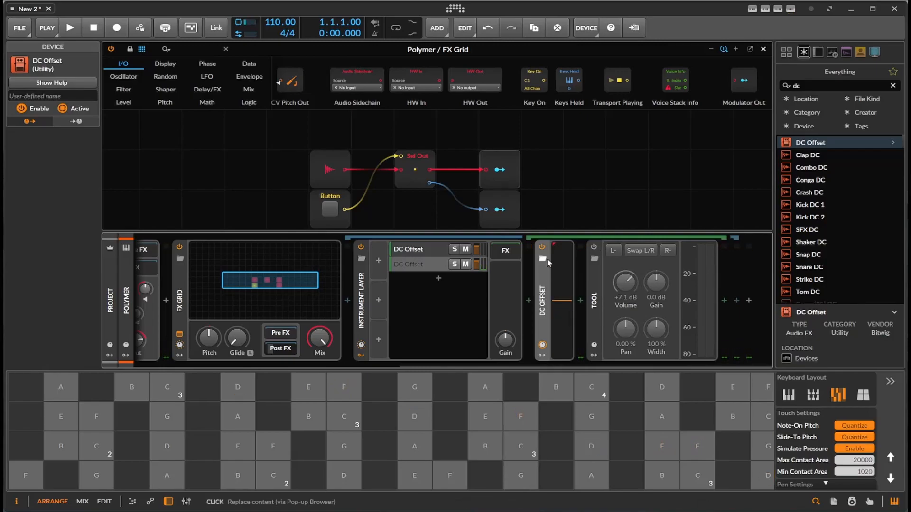
Switch the Button on and play the notes F, D and E on the onscreen keyboard to test the first layer.
{"action": "scroll", "coordinate": [510, 180], "scroll_direction": "down", "scroll_amount": 1}
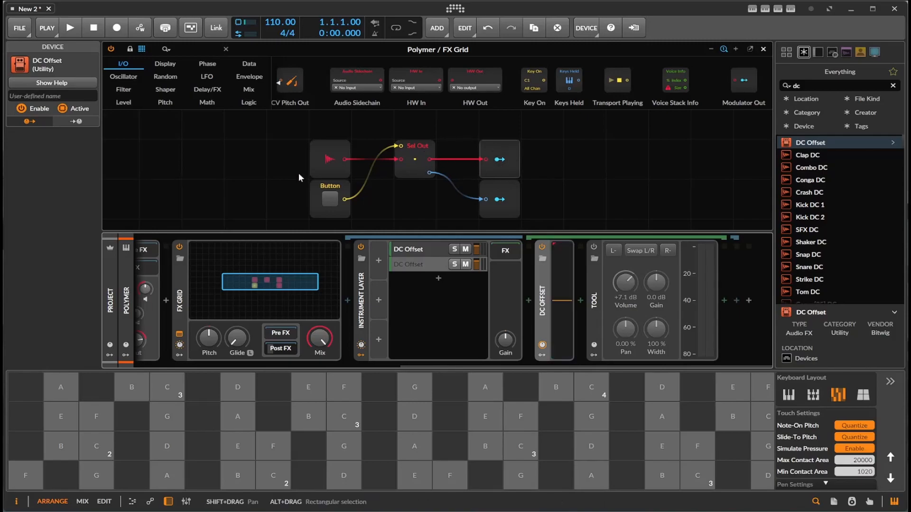
{"action": "left_click", "coordinate": [331, 199]}
{"action": "left_click", "coordinate": [340, 391]}
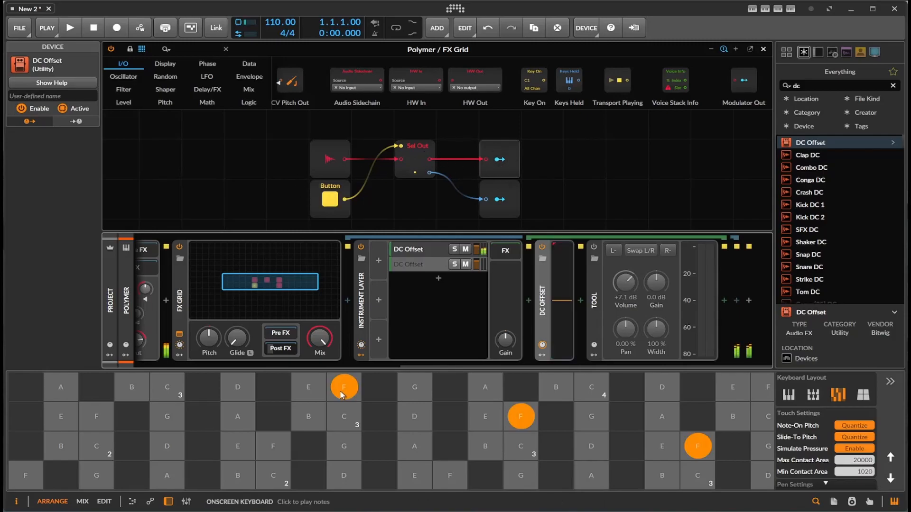
{"action": "left_click", "coordinate": [421, 415]}
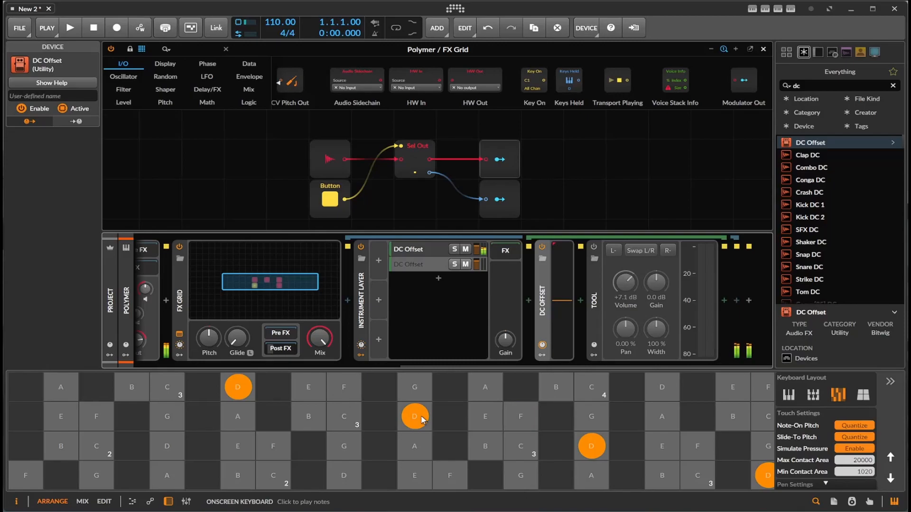
{"action": "left_click", "coordinate": [484, 416]}
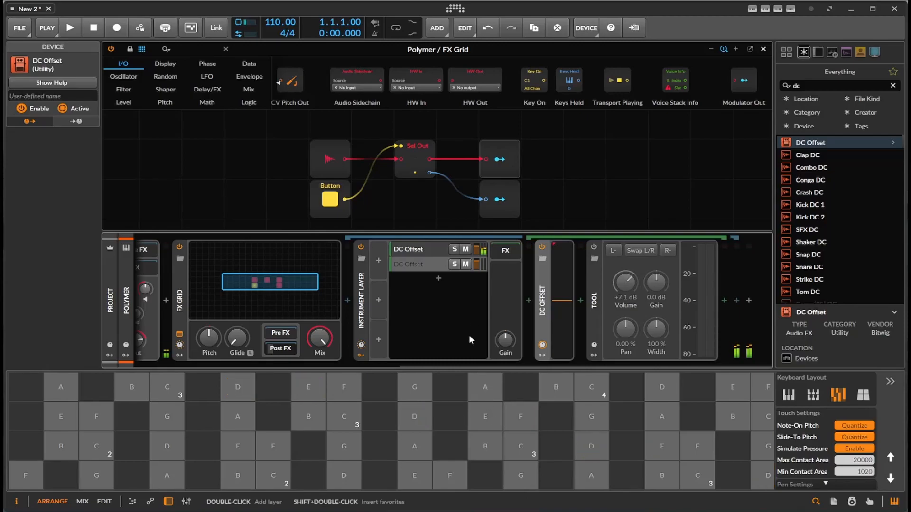
Search the browser for "fx" and insert a second FX Grid at the end of the Polymer track's device chain.
{"action": "left_click", "coordinate": [413, 264]}
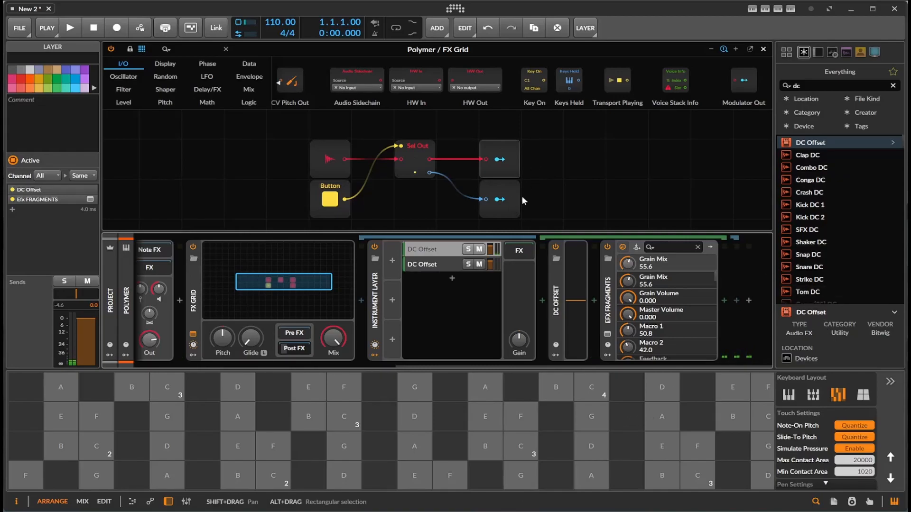
{"action": "left_click", "coordinate": [405, 196]}
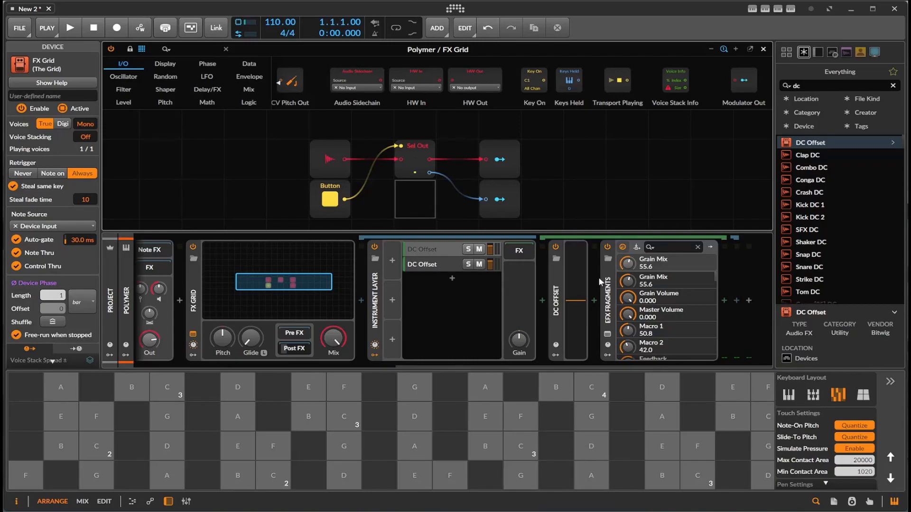
{"action": "mouse_move", "coordinate": [470, 366]}
{"action": "left_click", "coordinate": [808, 87]}
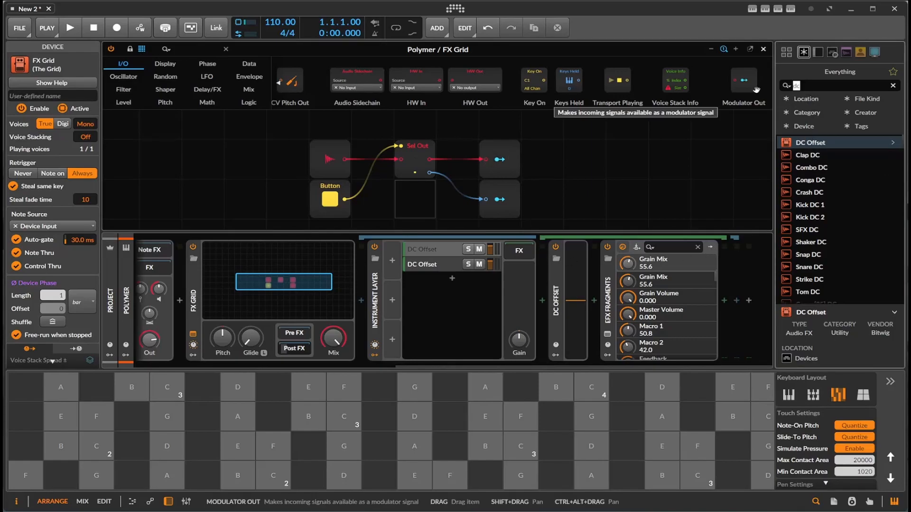
{"action": "key", "text": "BackSpace"}
{"action": "type", "text": "fx"}
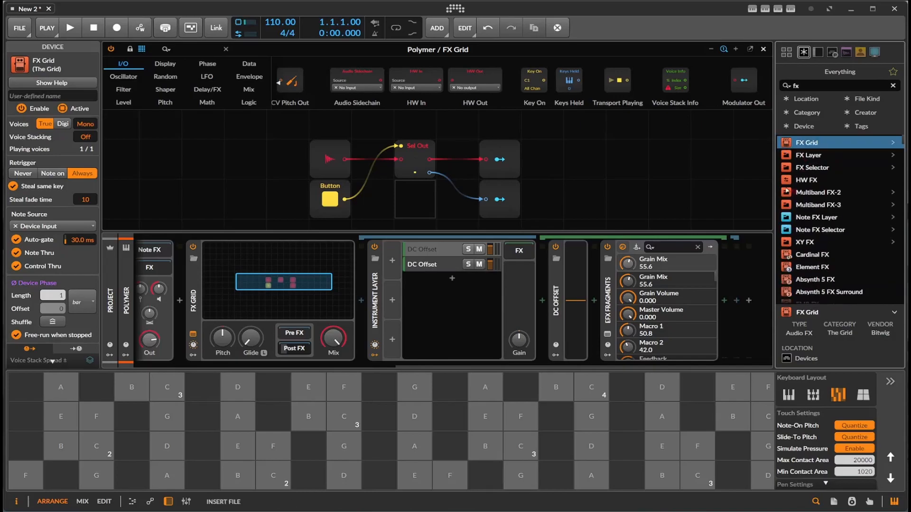
{"action": "left_click", "coordinate": [748, 301]}
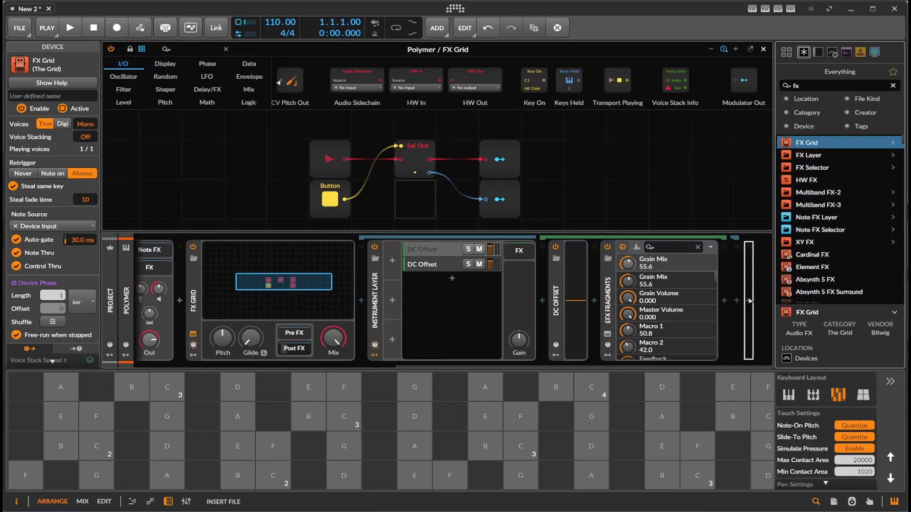
{"action": "key", "text": "Return"}
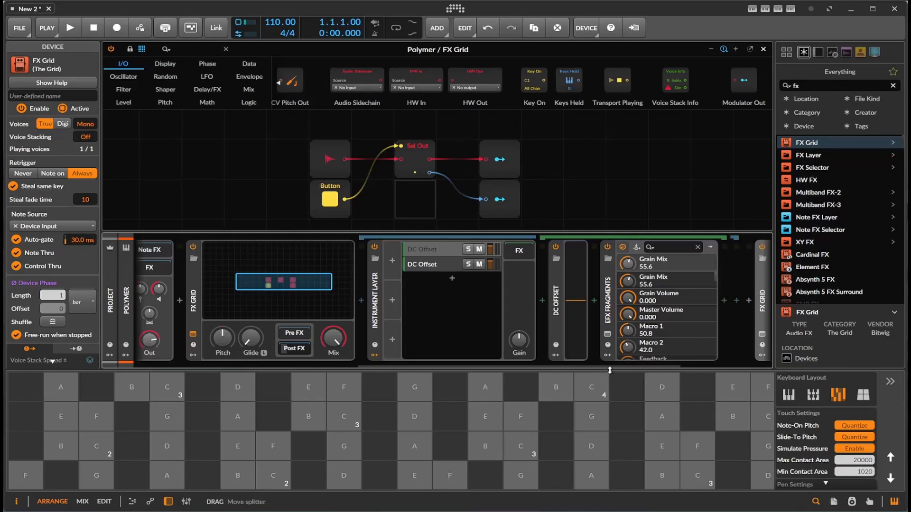
Add an Audio Rate modulator to the new FX Grid.
{"action": "left_click_drag", "start_coordinate": [613, 366], "coordinate": [711, 363]}
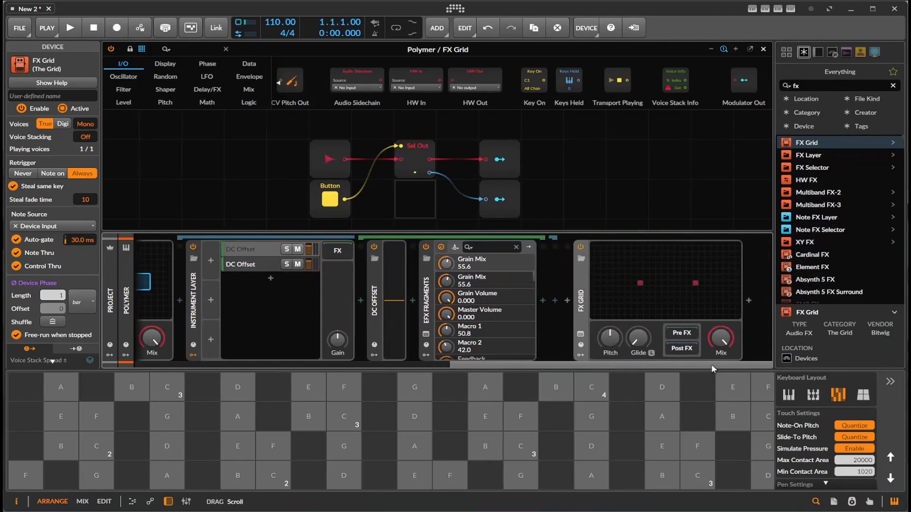
{"action": "left_click", "coordinate": [581, 355]}
{"action": "left_click", "coordinate": [597, 261]}
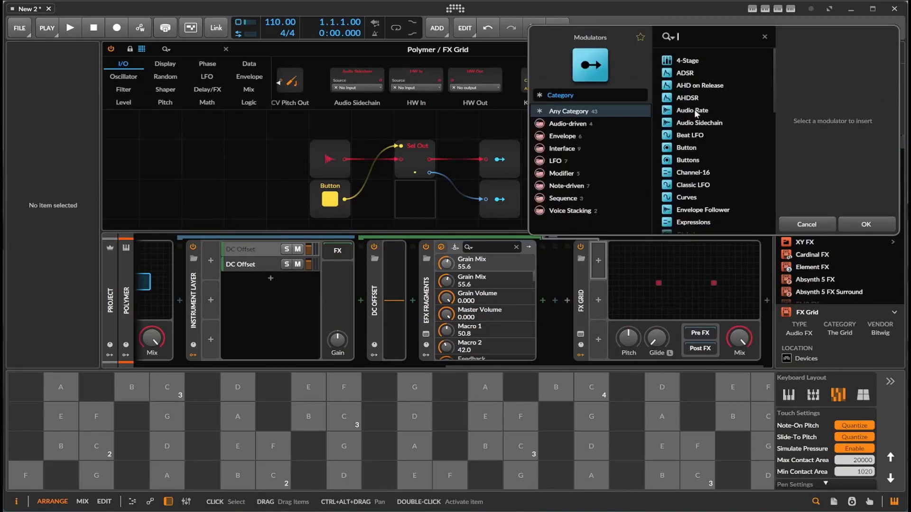
{"action": "left_click", "coordinate": [693, 110]}
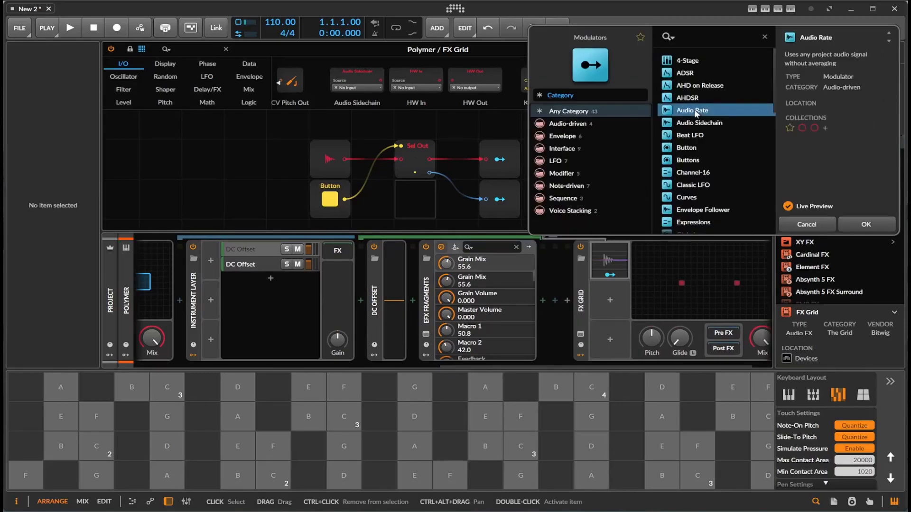
{"action": "left_click", "coordinate": [588, 303]}
{"action": "left_click", "coordinate": [611, 275]}
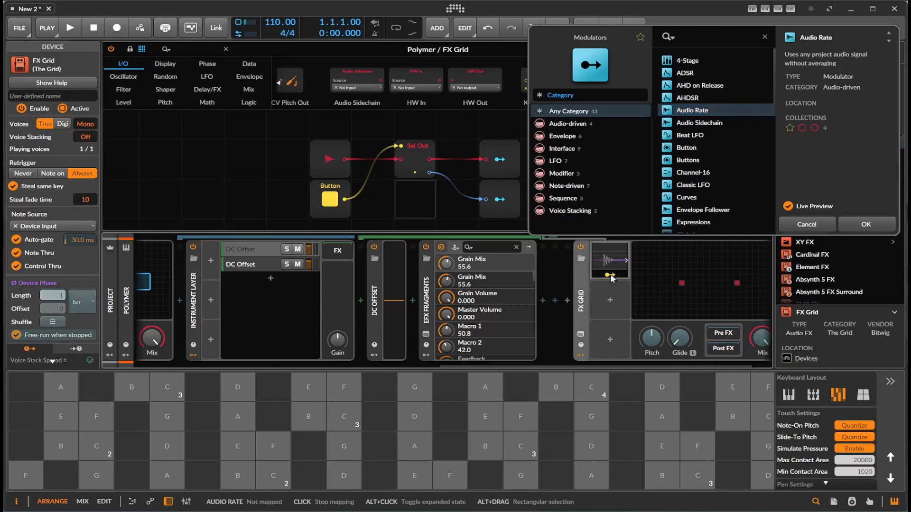
{"action": "left_click", "coordinate": [611, 275]}
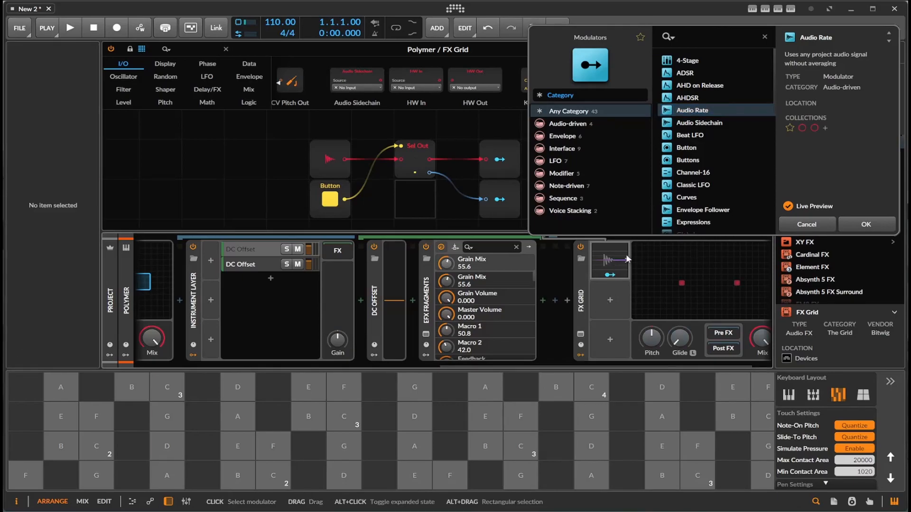
{"action": "left_click", "coordinate": [866, 225]}
Set the Audio Rate source to the first layer's DC Offset (PRE) among the Instrument Layer chains in the first FX Grid's Post FX.
{"action": "left_click", "coordinate": [606, 251]}
{"action": "left_click", "coordinate": [661, 259]}
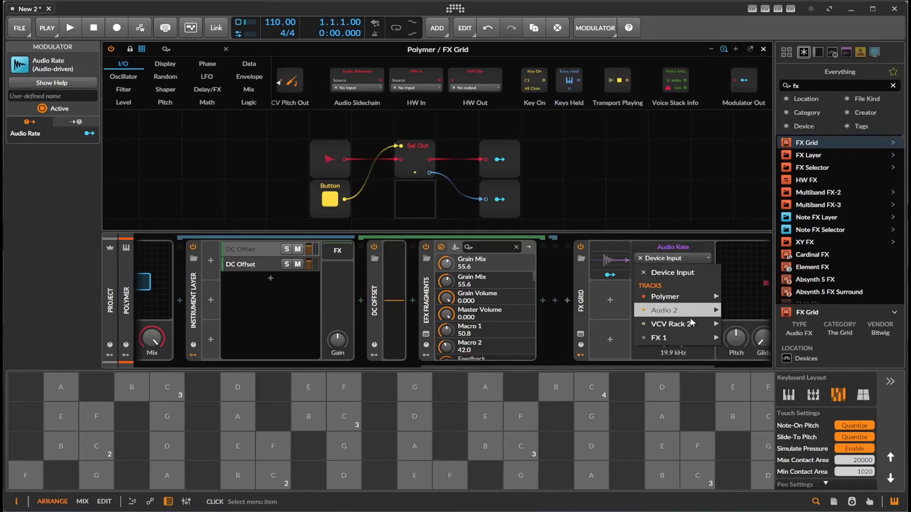
{"action": "mouse_move", "coordinate": [696, 291]}
{"action": "mouse_move", "coordinate": [801, 369]}
{"action": "mouse_move", "coordinate": [845, 363]}
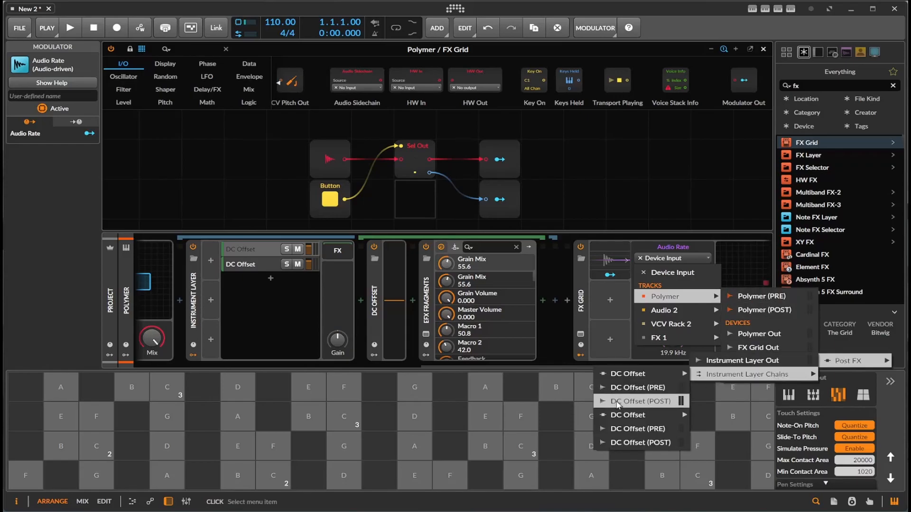
{"action": "left_click", "coordinate": [629, 388]}
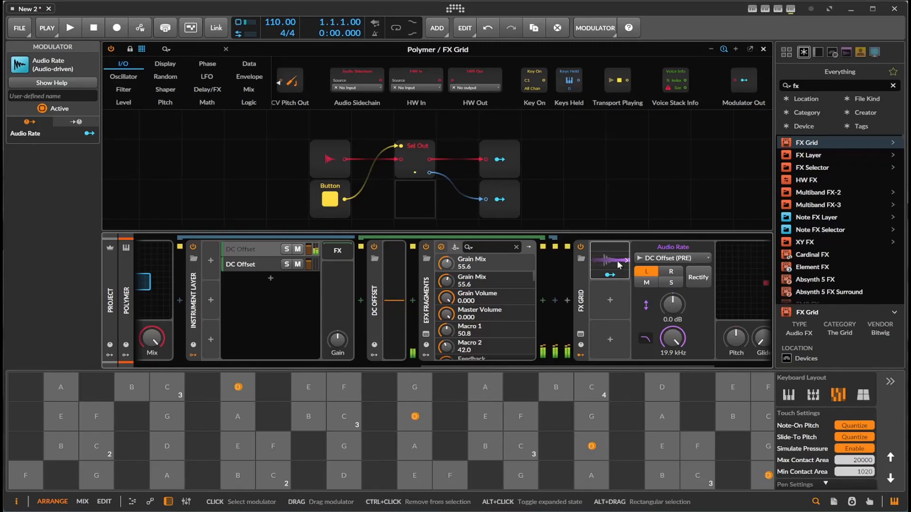
Open the second FX Grid's patch and delete its Audio In module.
{"action": "left_click_drag", "start_coordinate": [567, 367], "coordinate": [629, 366]}
{"action": "left_click", "coordinate": [617, 316]}
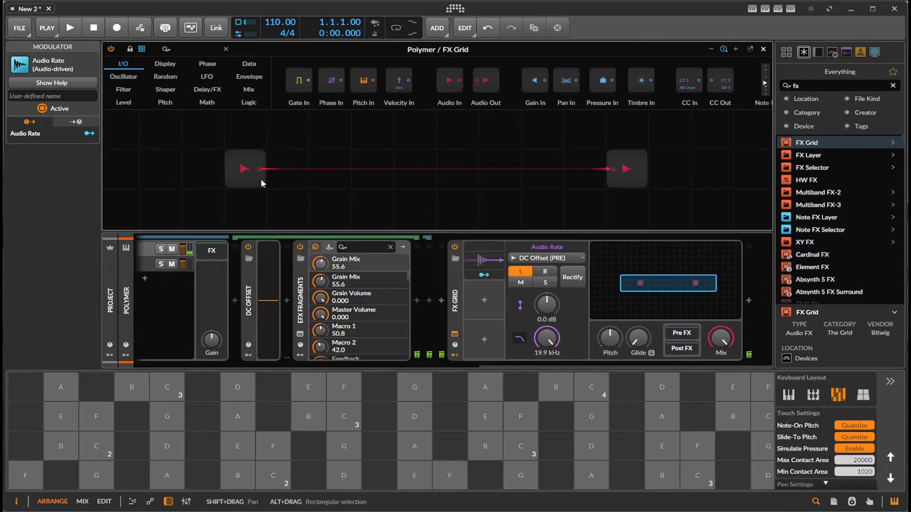
{"action": "left_click", "coordinate": [245, 171]}
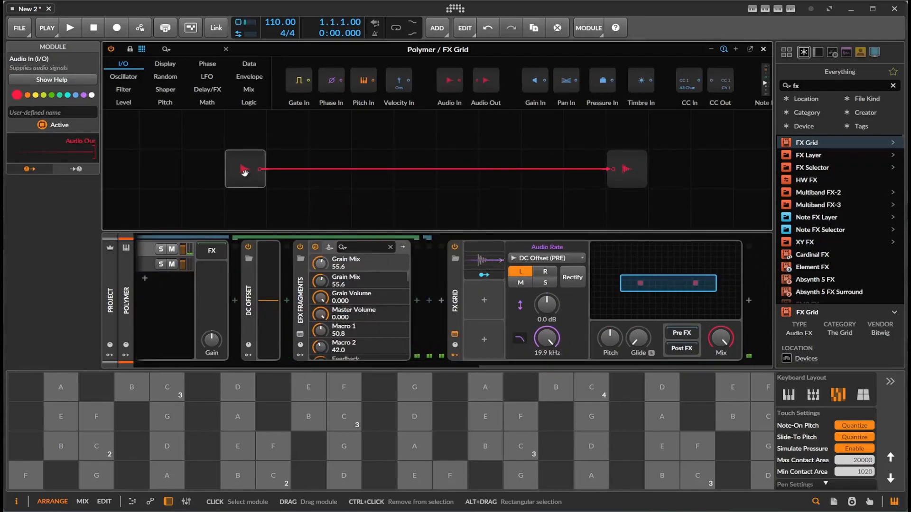
{"action": "key", "text": "Delete"}
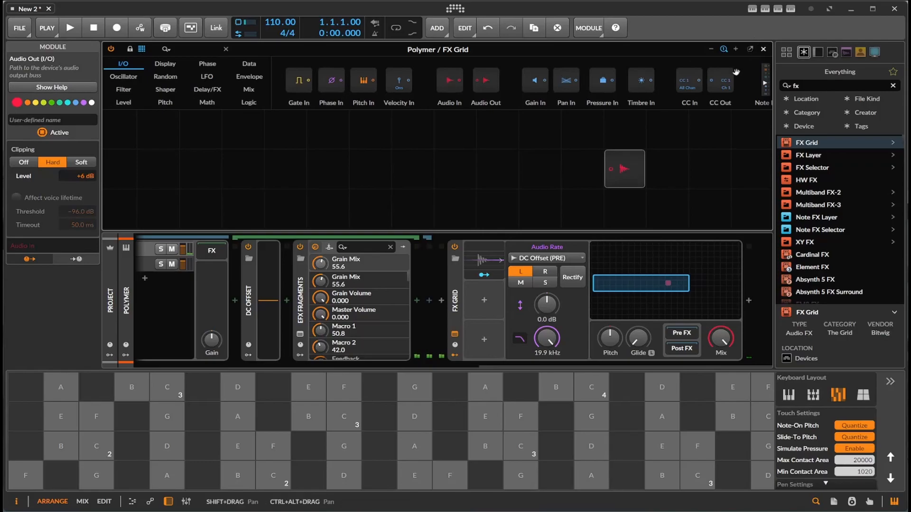
{"action": "scroll", "coordinate": [736, 72], "scroll_direction": "right", "scroll_amount": 5}
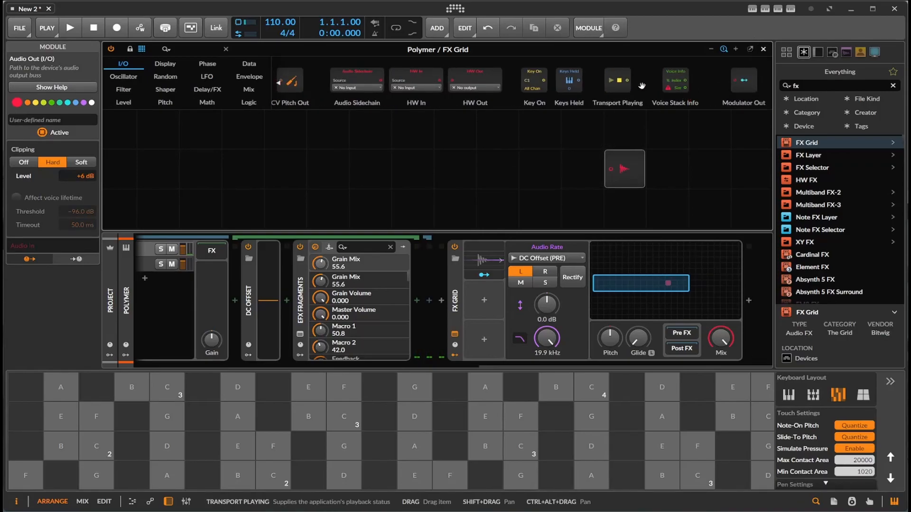
{"action": "scroll", "coordinate": [646, 86], "scroll_direction": "left", "scroll_amount": 5}
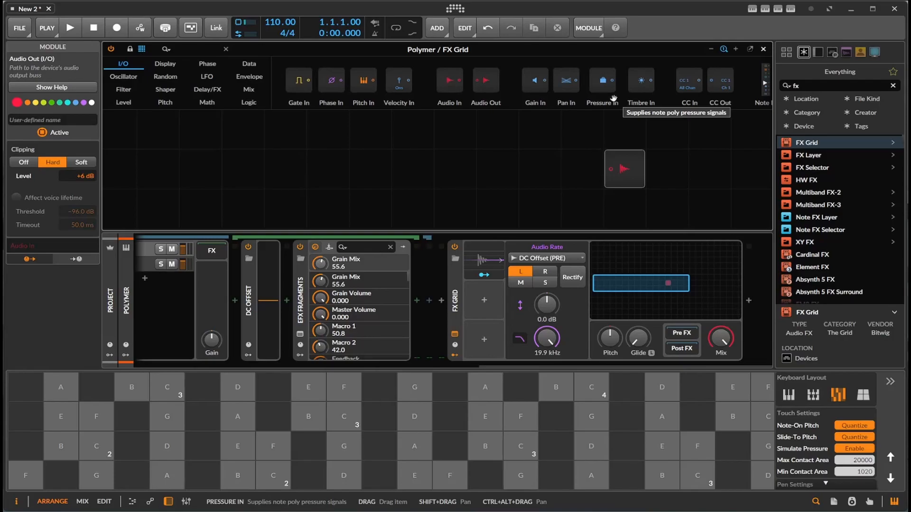
Add a Value module in front of the Audio Out module in the second FX Grid's patch.
{"action": "scroll", "coordinate": [614, 97], "scroll_direction": "right", "scroll_amount": 5}
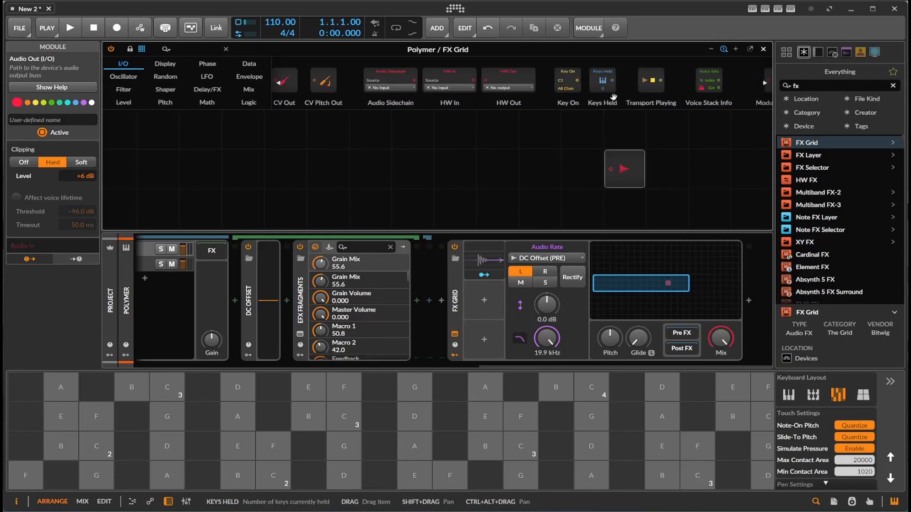
{"action": "scroll", "coordinate": [432, 101], "scroll_direction": "right", "scroll_amount": 1}
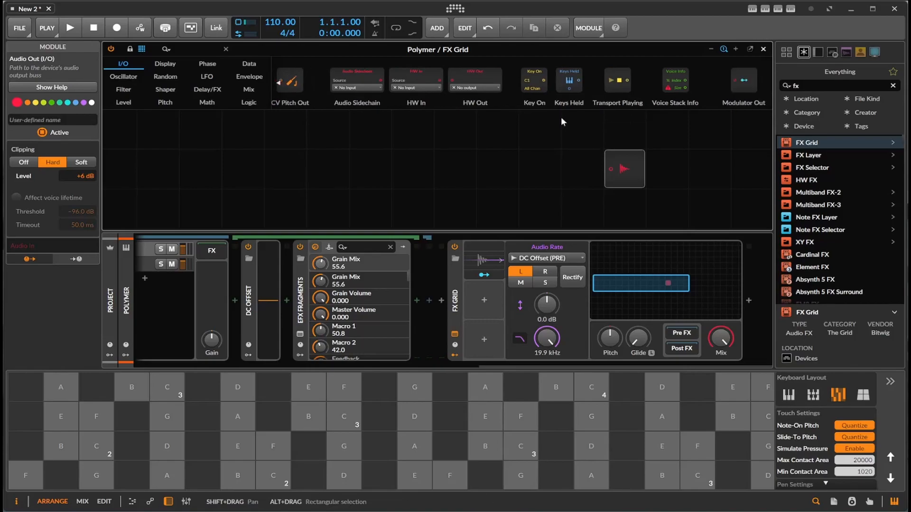
{"action": "scroll", "coordinate": [551, 107], "scroll_direction": "left", "scroll_amount": 4}
{"action": "scroll", "coordinate": [551, 110], "scroll_direction": "left", "scroll_amount": 12}
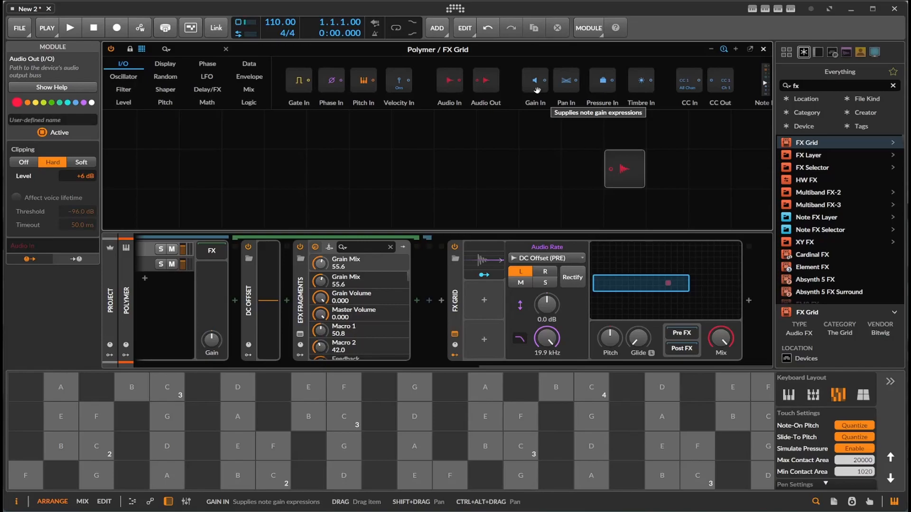
{"action": "left_click", "coordinate": [140, 101]}
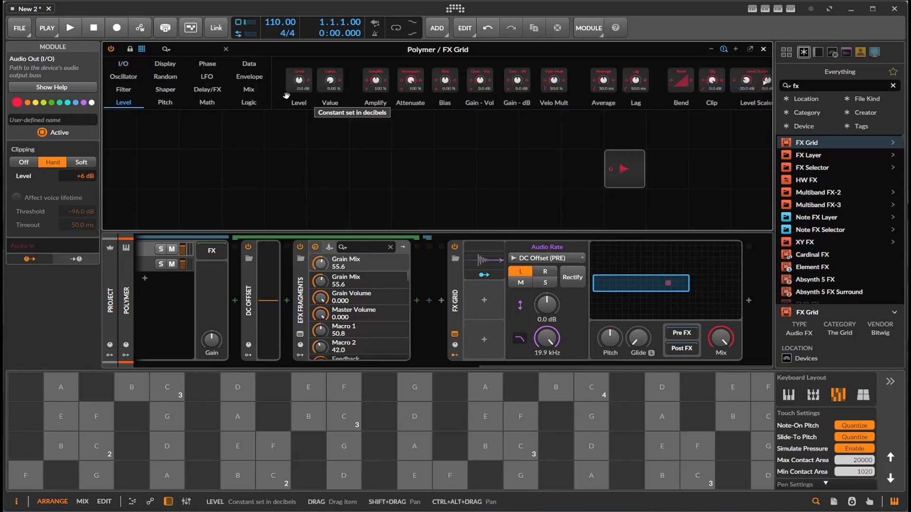
{"action": "left_click_drag", "start_coordinate": [330, 81], "coordinate": [484, 175]}
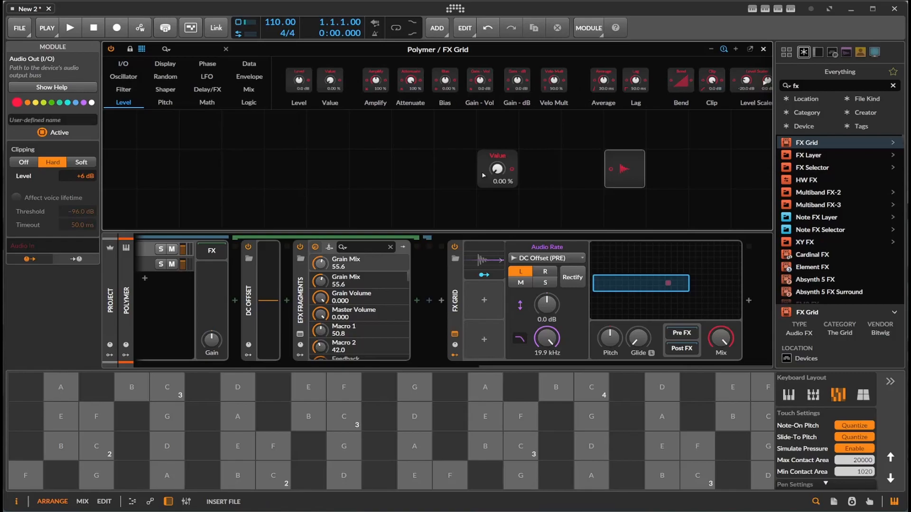
Modulate the Value module with the Audio Rate modulator by 0.852 and raise the modulator's gain to +16.7 dB.
{"action": "left_click_drag", "start_coordinate": [484, 274], "coordinate": [497, 169]}
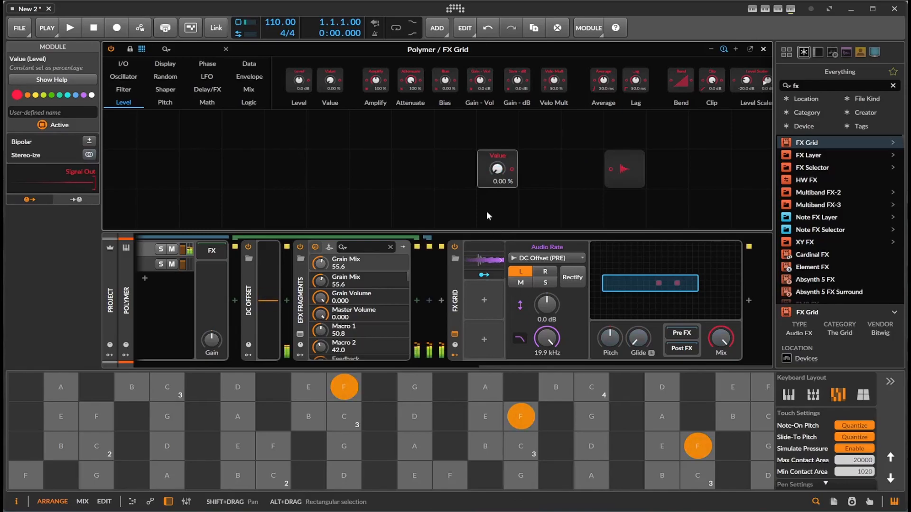
{"action": "left_click", "coordinate": [484, 259]}
{"action": "left_click", "coordinate": [552, 260]}
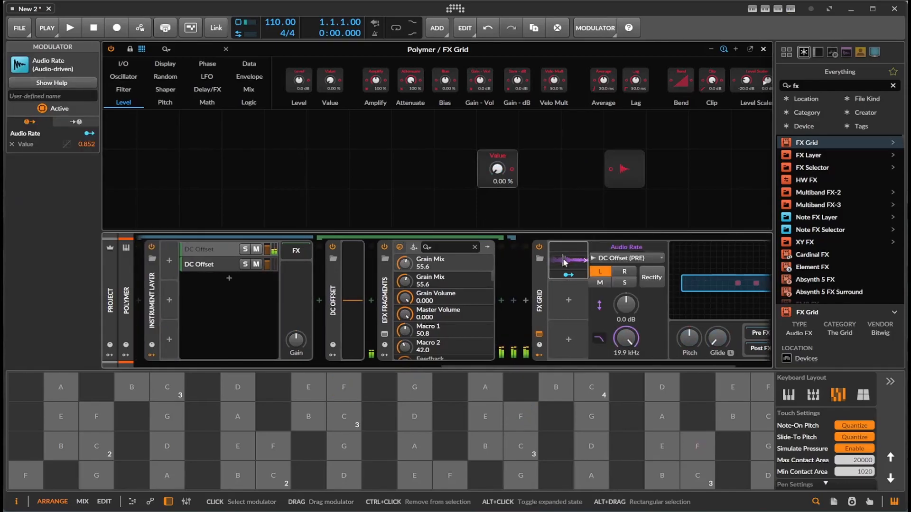
{"action": "mouse_move", "coordinate": [631, 304]}
{"action": "left_mouse_down"}
{"action": "mouse_move", "coordinate": [631, 285]}
{"action": "mouse_move", "coordinate": [631, 295]}
{"action": "left_mouse_up"}
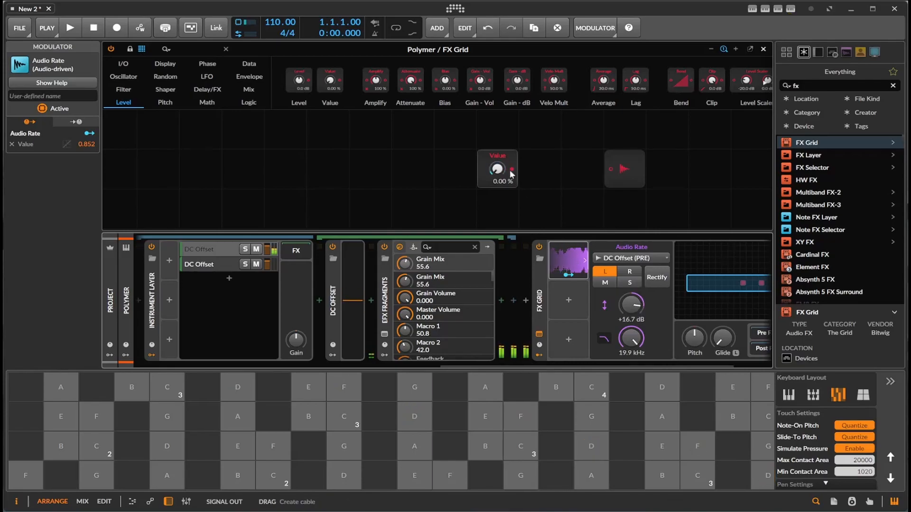
Add a Pulse oscillator phase-modulated by Value at 568 %, and try its output on Audio Out before unplugging it.
{"action": "left_click", "coordinate": [129, 77]}
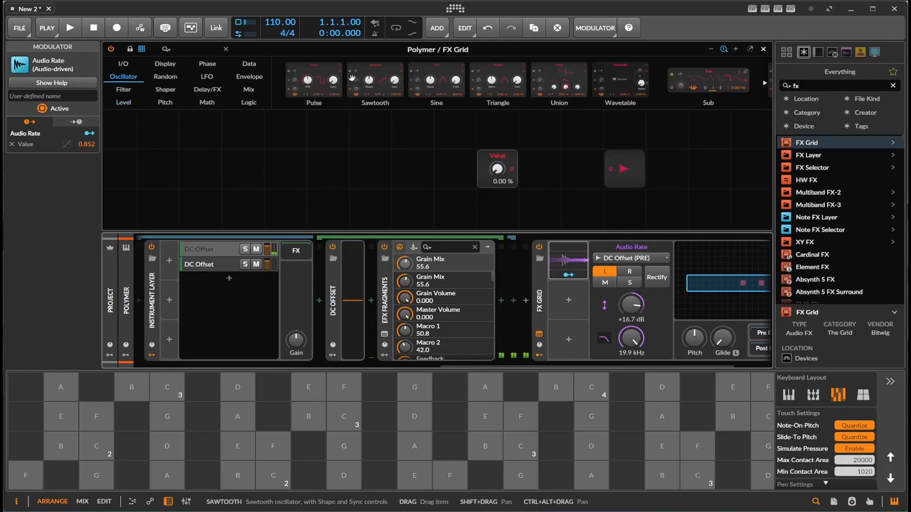
{"action": "left_click_drag", "start_coordinate": [312, 90], "coordinate": [496, 191]}
{"action": "scroll", "coordinate": [508, 151], "scroll_direction": "up", "scroll_amount": 1}
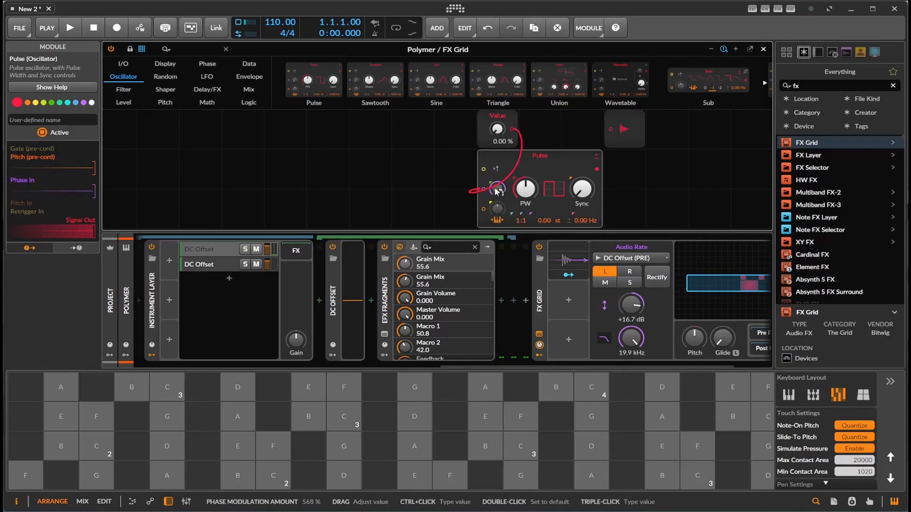
{"action": "left_click_drag", "start_coordinate": [597, 169], "coordinate": [612, 130]}
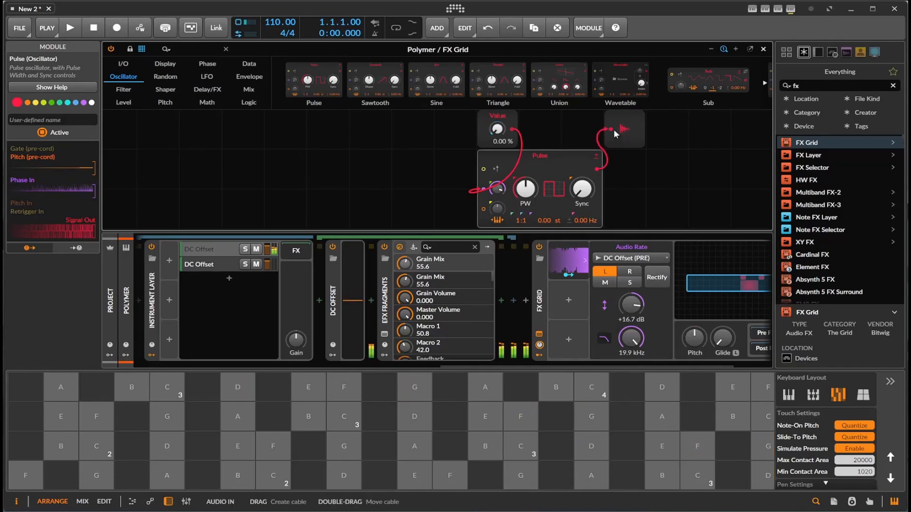
{"action": "left_click_drag", "start_coordinate": [611, 129], "coordinate": [576, 139]}
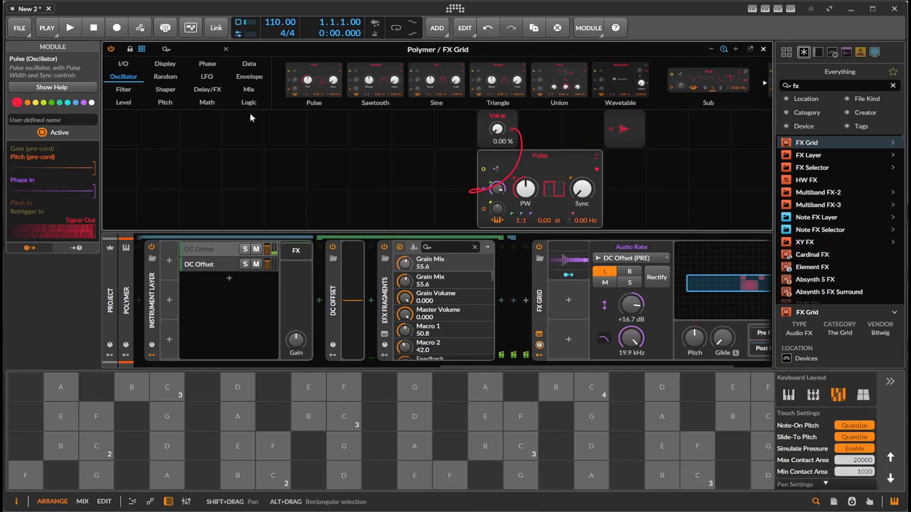
Lower the Polymer track's volume and return to the second FX Grid's patch.
{"action": "left_click", "coordinate": [763, 49]}
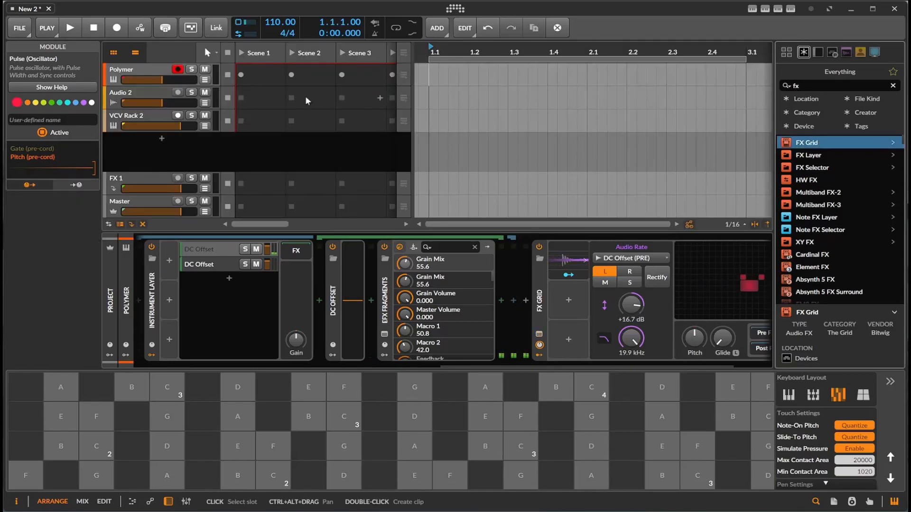
{"action": "left_click_drag", "start_coordinate": [156, 81], "coordinate": [143, 81]}
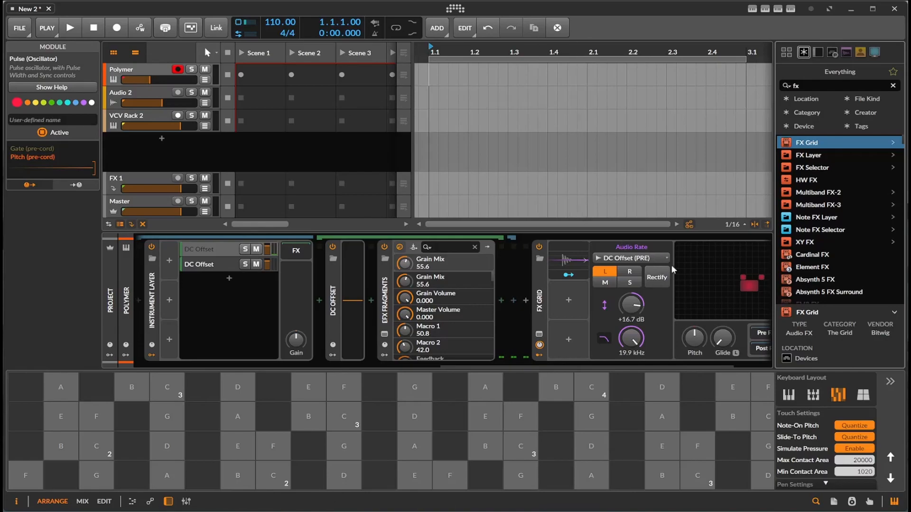
{"action": "left_click", "coordinate": [693, 280]}
Reconnect the Pulse oscillator to Audio Out and try different pulse width, sync and pitch and phase modulation amounts.
{"action": "left_click_drag", "start_coordinate": [473, 166], "coordinate": [485, 130]}
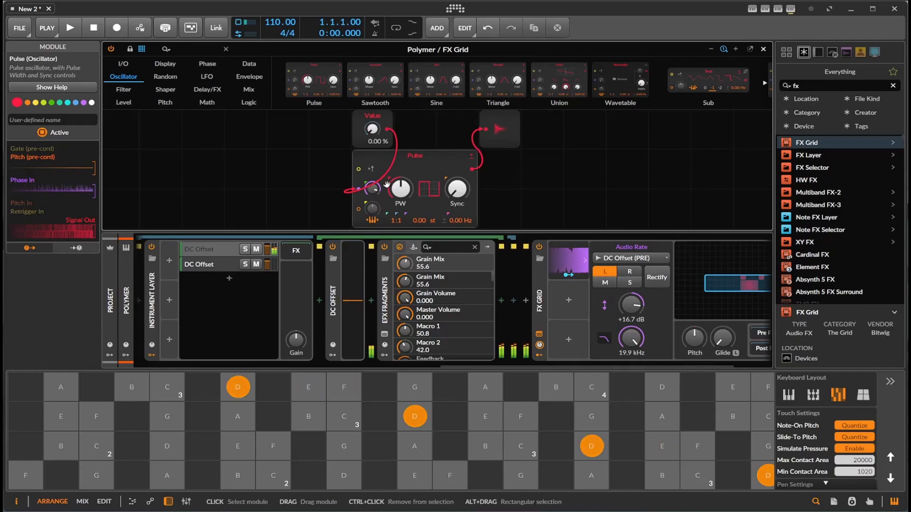
{"action": "left_click_drag", "start_coordinate": [401, 197], "coordinate": [401, 216]}
{"action": "left_click_drag", "start_coordinate": [457, 189], "coordinate": [457, 183]}
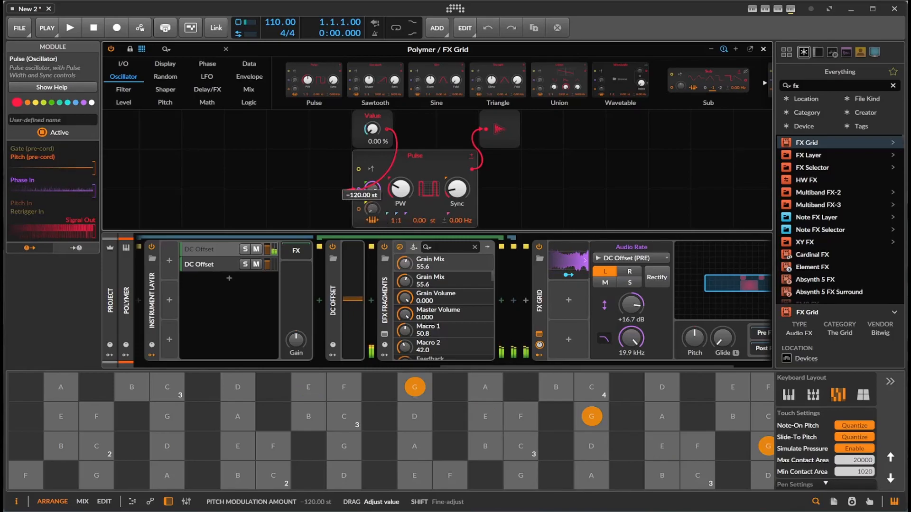
{"action": "left_click_drag", "start_coordinate": [372, 189], "coordinate": [400, 193]}
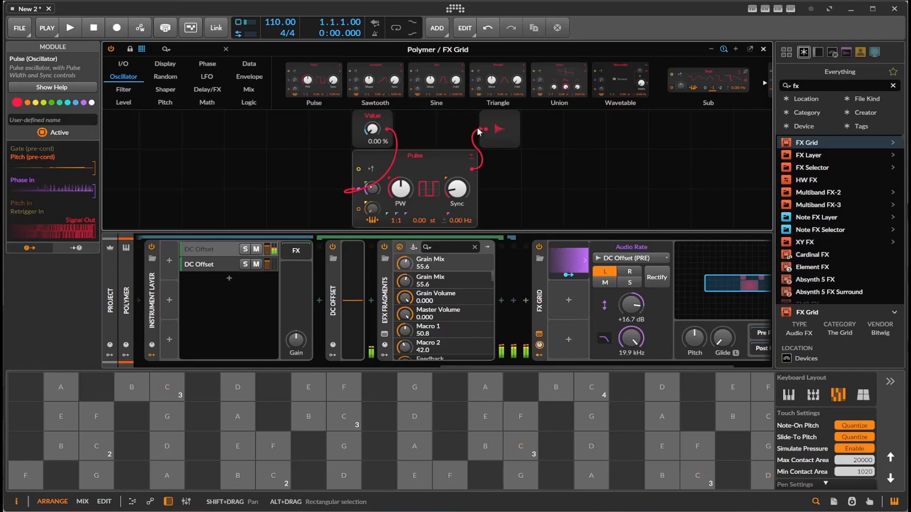
Replace the Pulse oscillator with a Wavetable, cabling Value into its phase input and its output into the repositioned Audio Out.
{"action": "left_click_drag", "start_coordinate": [486, 128], "coordinate": [463, 130]}
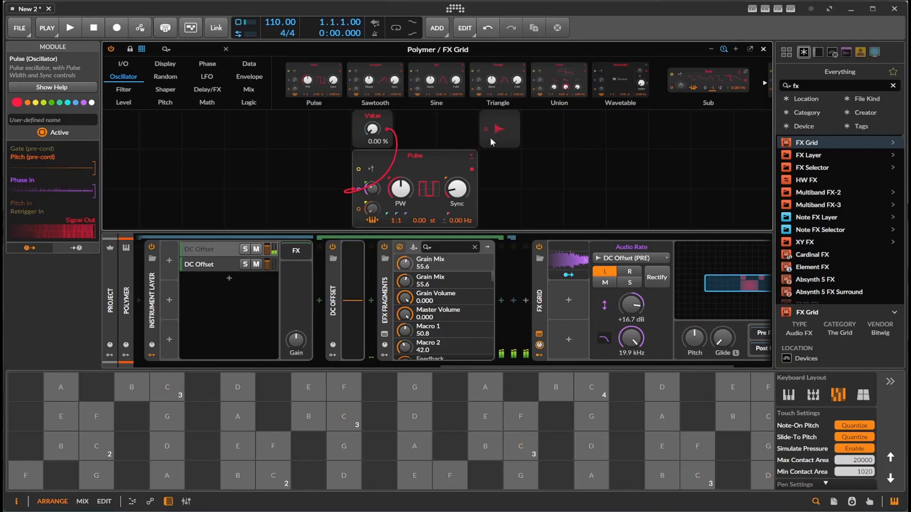
{"action": "left_click_drag", "start_coordinate": [491, 136], "coordinate": [605, 142]}
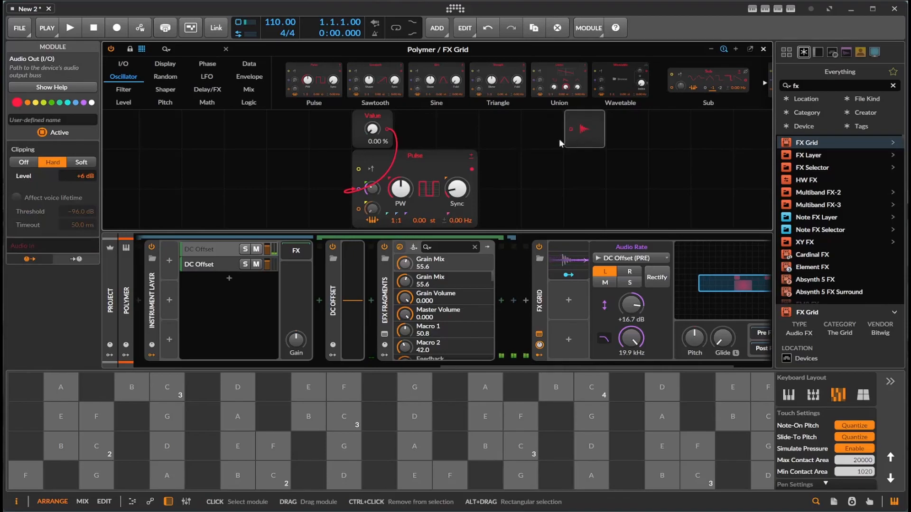
{"action": "left_click", "coordinate": [436, 167]}
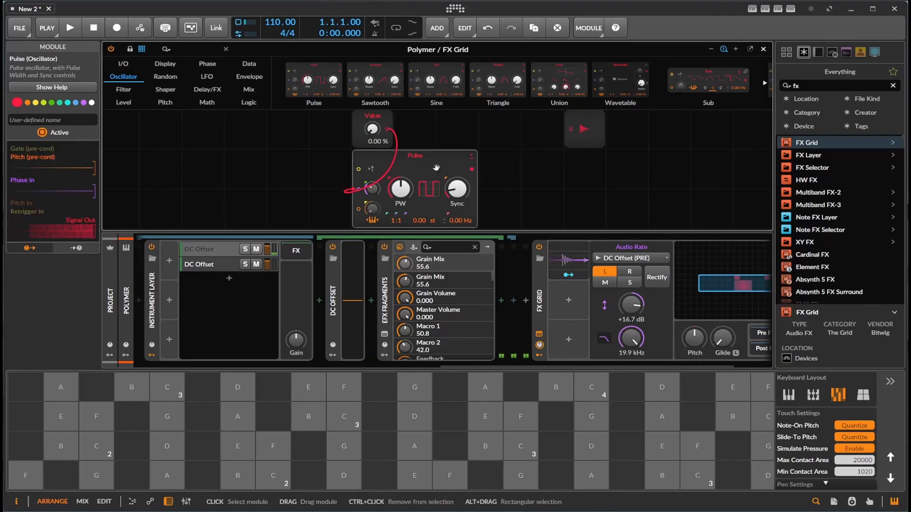
{"action": "key", "text": "Delete"}
{"action": "left_click_drag", "start_coordinate": [620, 82], "coordinate": [438, 201]}
{"action": "left_click_drag", "start_coordinate": [388, 118], "coordinate": [401, 179]}
{"action": "left_click_drag", "start_coordinate": [515, 159], "coordinate": [571, 119]}
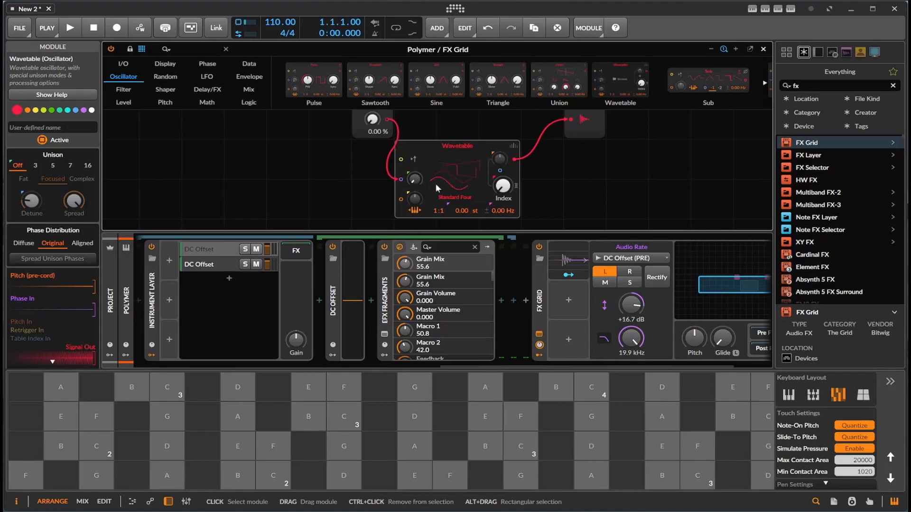
Set the Wavetable's Index to about 38.4 % and adjust how strongly Value modulates its phase.
{"action": "mouse_move", "coordinate": [496, 186]}
{"action": "left_click_drag", "start_coordinate": [502, 186], "coordinate": [502, 193]}
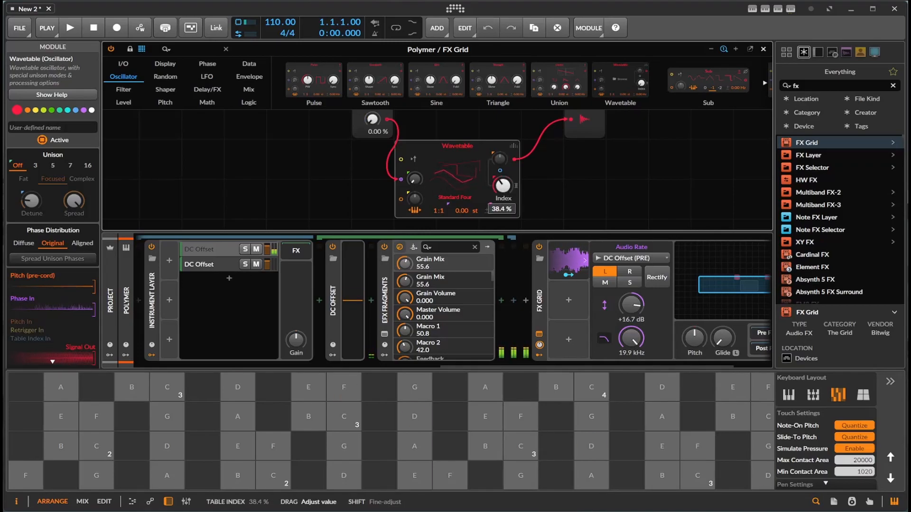
{"action": "left_click_drag", "start_coordinate": [414, 178], "coordinate": [414, 154]}
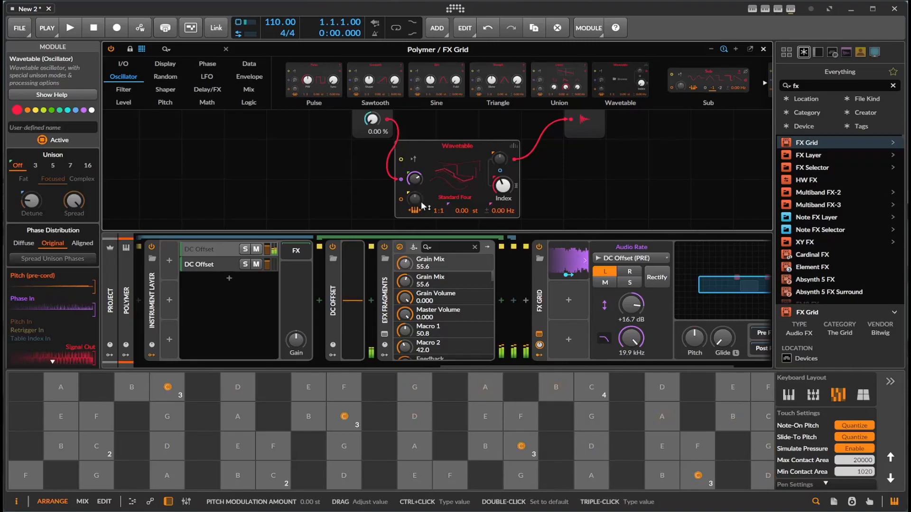
{"action": "mouse_move", "coordinate": [414, 178]}
{"action": "left_mouse_down"}
{"action": "mouse_move", "coordinate": [415, 195]}
{"action": "mouse_move", "coordinate": [416, 178]}
{"action": "left_mouse_up"}
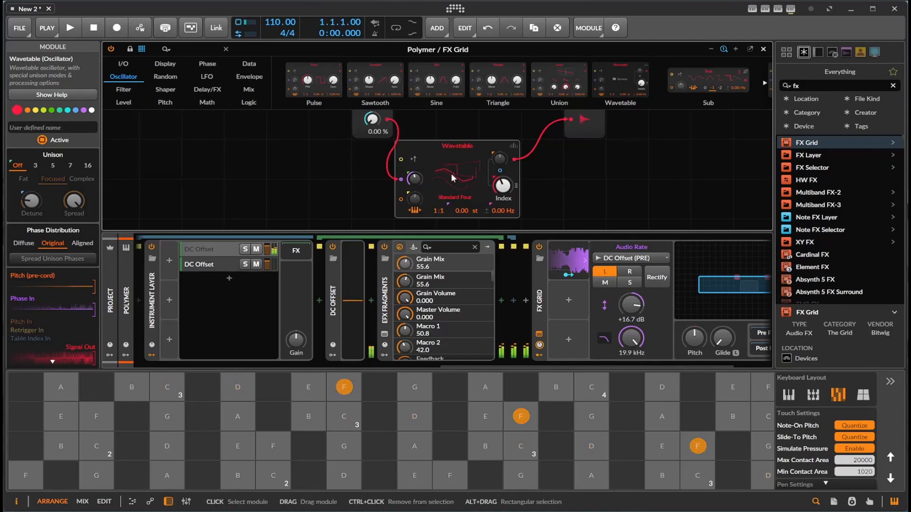
Readjust the Wavetable's Index and modulate it with the Audio Rate modulator by 0.256.
{"action": "mouse_move", "coordinate": [502, 185]}
{"action": "left_mouse_down"}
{"action": "mouse_move", "coordinate": [502, 199]}
{"action": "mouse_move", "coordinate": [503, 174]}
{"action": "left_mouse_up"}
{"action": "left_click", "coordinate": [568, 275]}
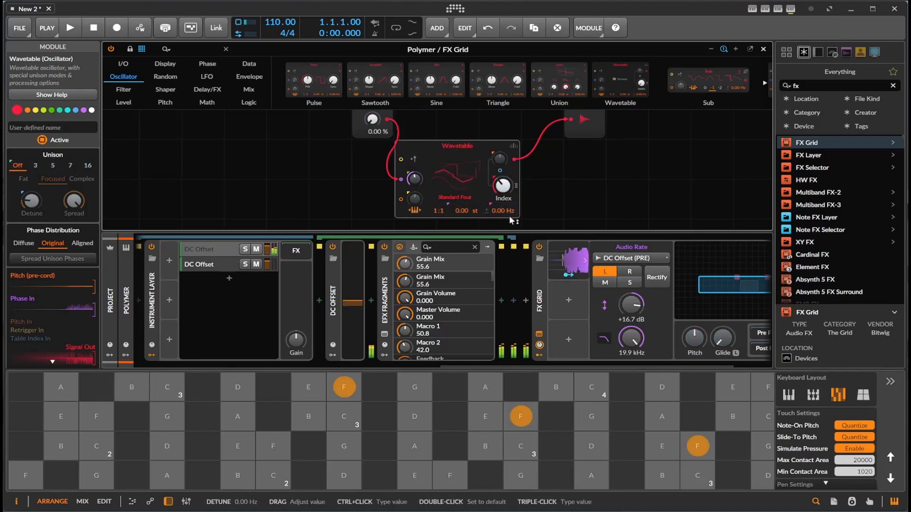
{"action": "mouse_move", "coordinate": [501, 187]}
{"action": "left_mouse_down"}
{"action": "mouse_move", "coordinate": [501, 195]}
{"action": "mouse_move", "coordinate": [497, 188]}
{"action": "left_mouse_up"}
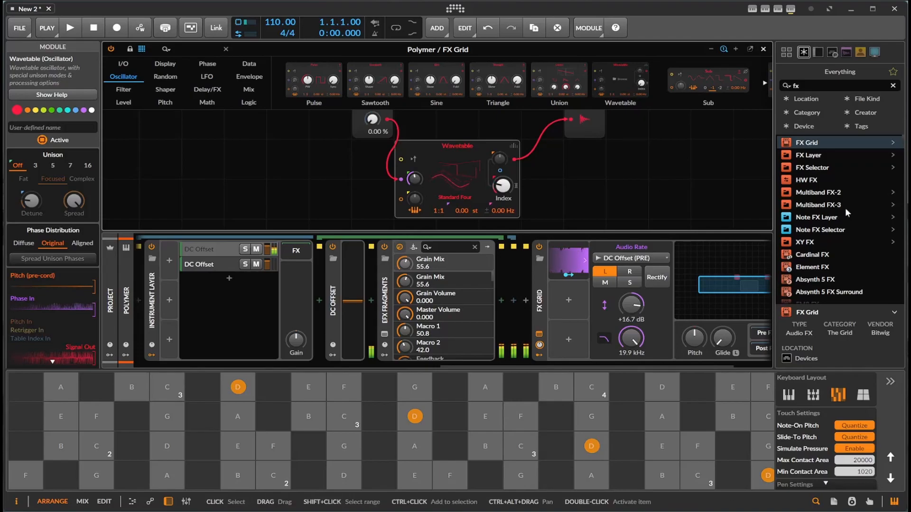
Insert a Low-pass LD filter between the Wavetable and Audio Out, with its cutoff at 1.17 kHz and raised resonance.
{"action": "scroll", "coordinate": [844, 208], "scroll_direction": "down", "scroll_amount": 6}
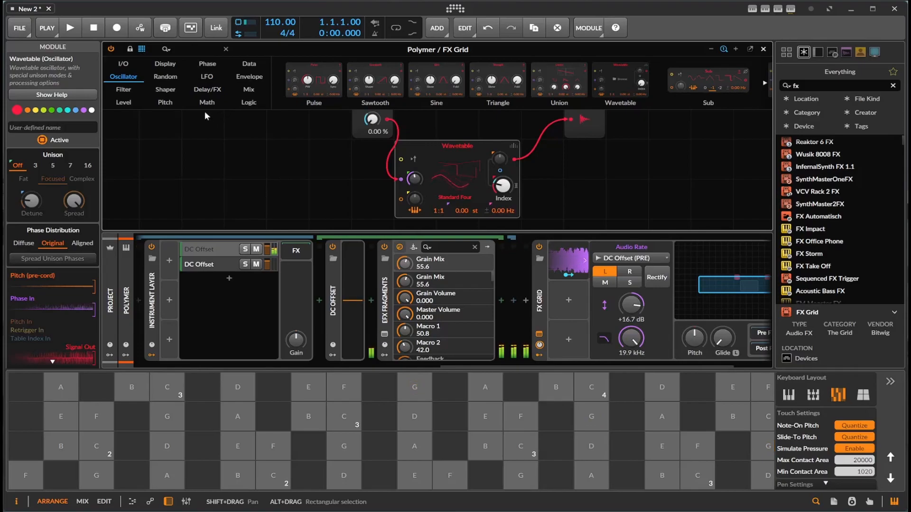
{"action": "left_click", "coordinate": [129, 90]}
{"action": "left_click_drag", "start_coordinate": [322, 85], "coordinate": [514, 158]}
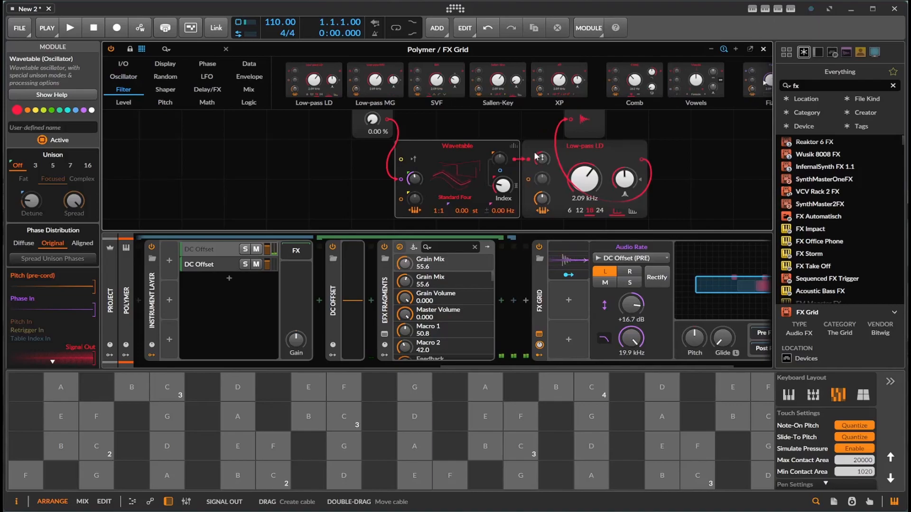
{"action": "mouse_move", "coordinate": [584, 179]}
{"action": "left_mouse_down"}
{"action": "mouse_move", "coordinate": [624, 159]}
{"action": "mouse_move", "coordinate": [585, 166]}
{"action": "mouse_move", "coordinate": [582, 200]}
{"action": "mouse_move", "coordinate": [582, 173]}
{"action": "left_mouse_up"}
{"action": "left_click_drag", "start_coordinate": [542, 200], "coordinate": [542, 199]}
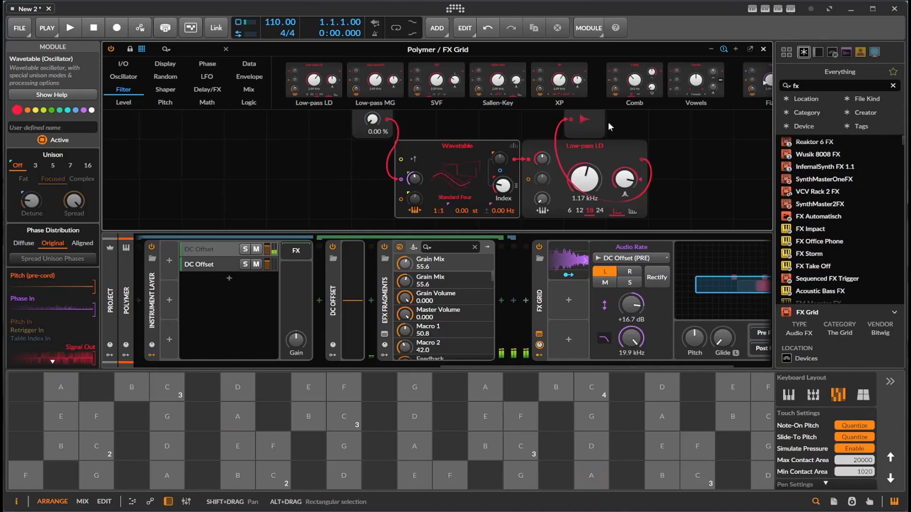
Disconnect the Low-pass LD filter's output from the Audio Out module.
{"action": "left_click_drag", "start_coordinate": [571, 119], "coordinate": [517, 119]}
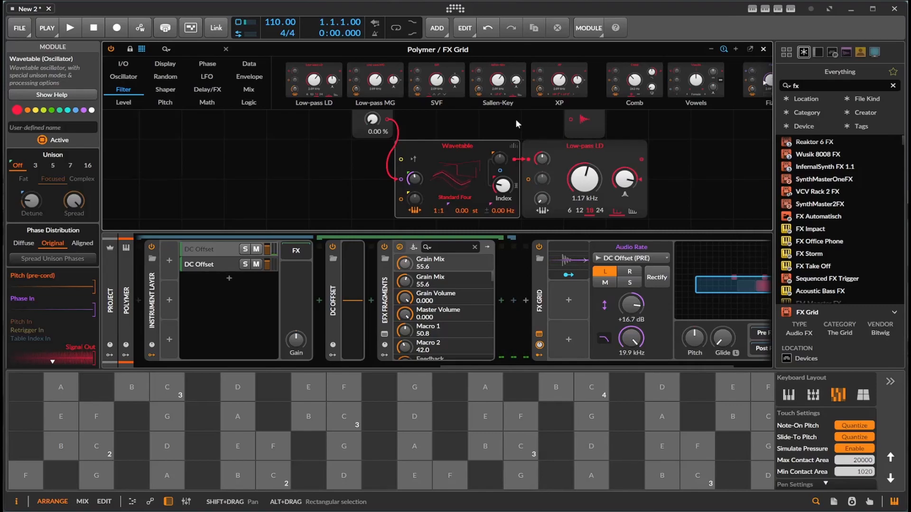
{"action": "scroll", "coordinate": [460, 189], "scroll_direction": "up", "scroll_amount": 2}
{"action": "scroll", "coordinate": [462, 190], "scroll_direction": "down", "scroll_amount": 3}
{"action": "scroll", "coordinate": [470, 194], "scroll_direction": "up", "scroll_amount": 2}
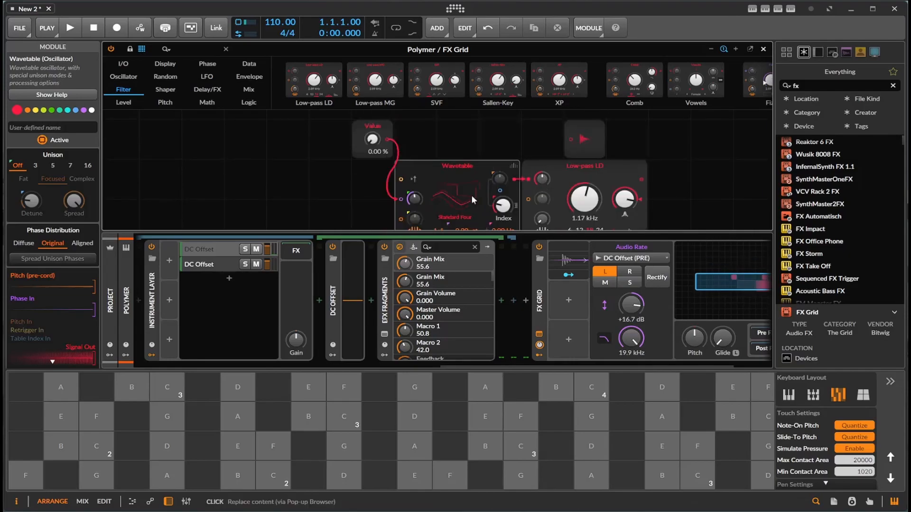
Collapse the Audio Rate modulator's settings and open the first FX Grid's patch containing the Button and Sel Out modules.
{"action": "left_click", "coordinate": [567, 264]}
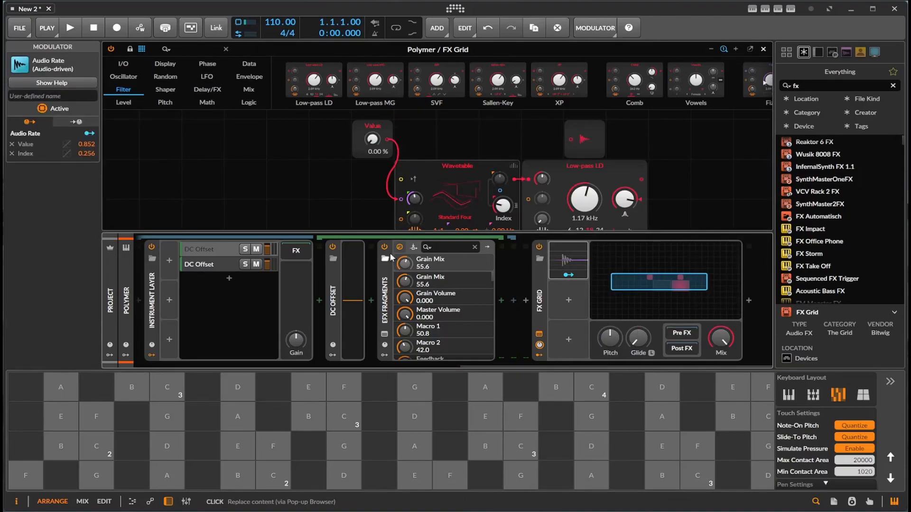
{"action": "left_click_drag", "start_coordinate": [400, 369], "coordinate": [401, 369]}
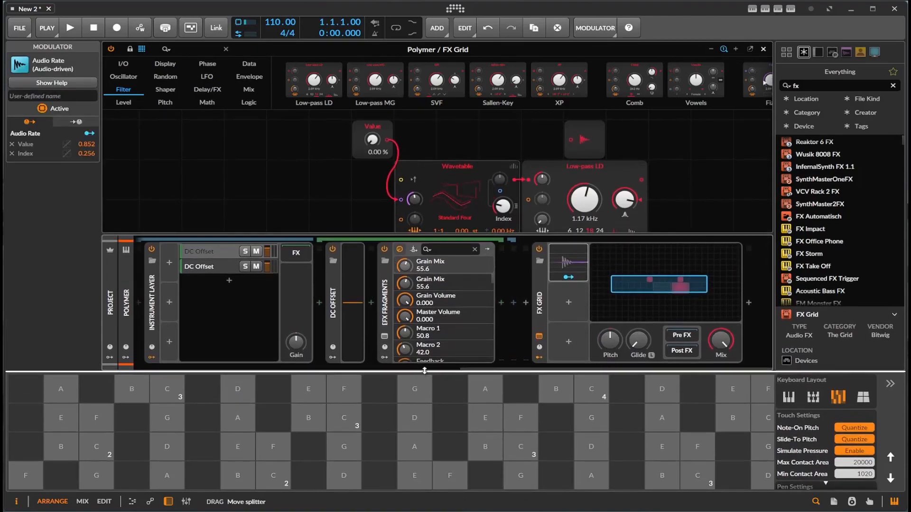
{"action": "left_click_drag", "start_coordinate": [486, 363], "coordinate": [367, 361]}
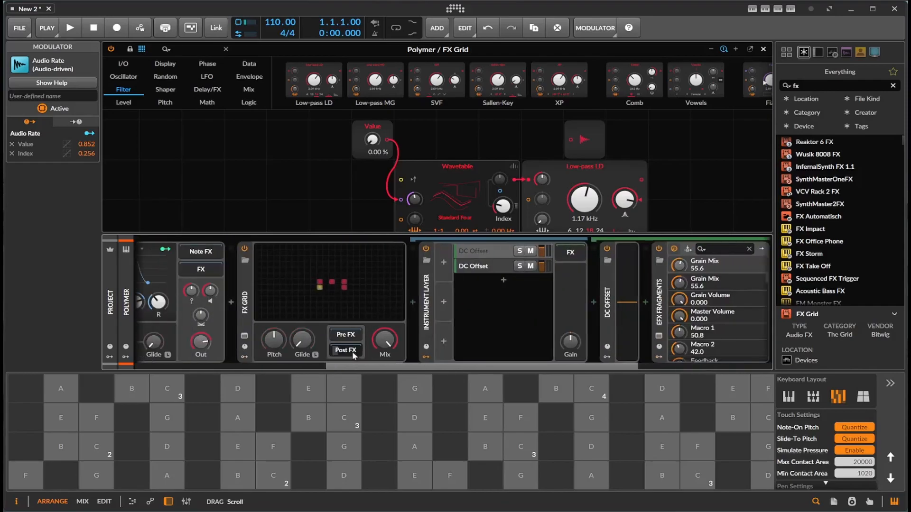
{"action": "left_click", "coordinate": [304, 287]}
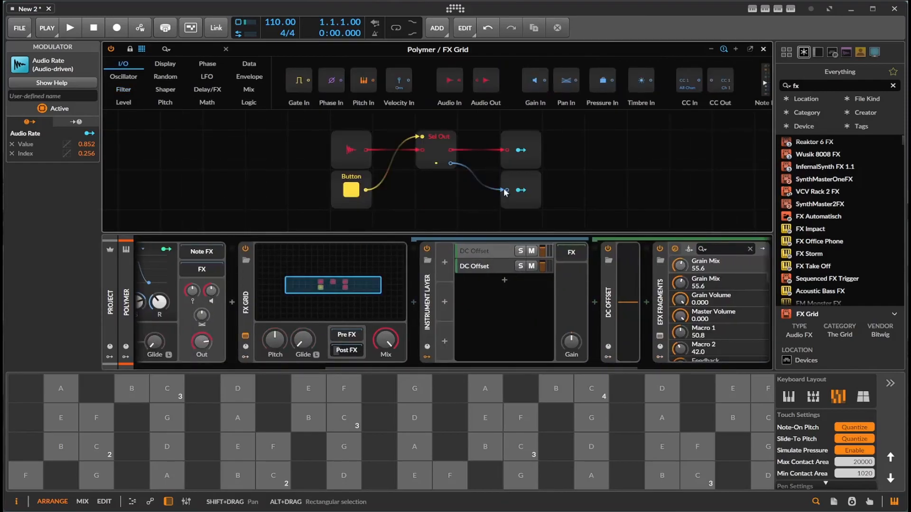
Examine the device chain from the first FX Grid's DC Offset layers and Tool to the second FX Grid with its Audio Rate modulator.
{"action": "left_click", "coordinate": [512, 267]}
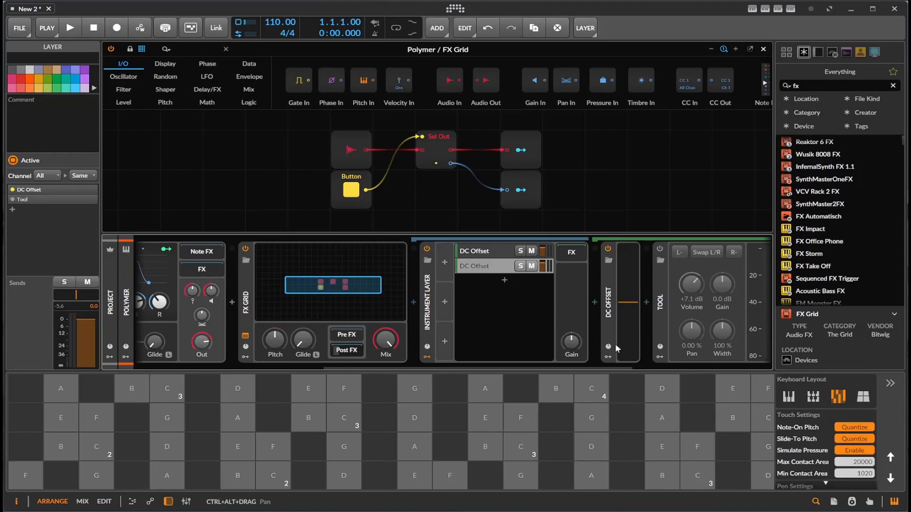
{"action": "left_click_drag", "start_coordinate": [601, 366], "coordinate": [640, 364]}
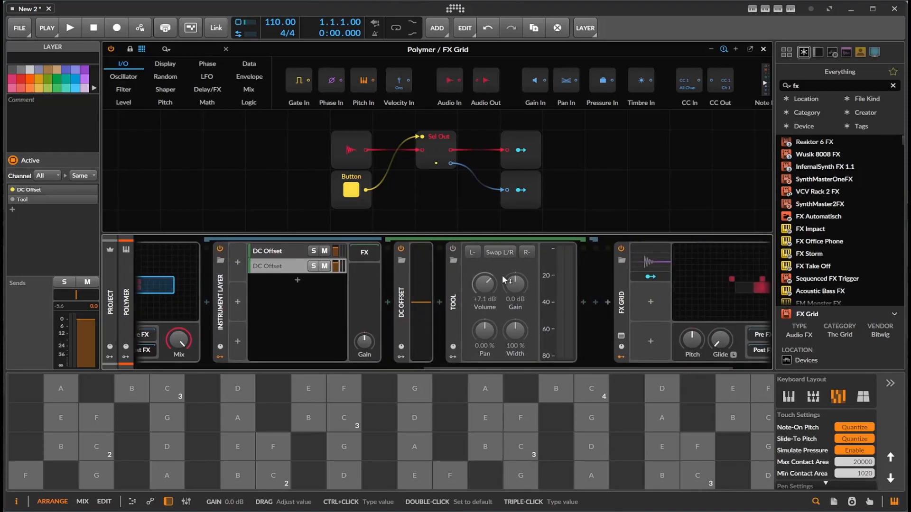
{"action": "left_click_drag", "start_coordinate": [466, 367], "coordinate": [572, 369]}
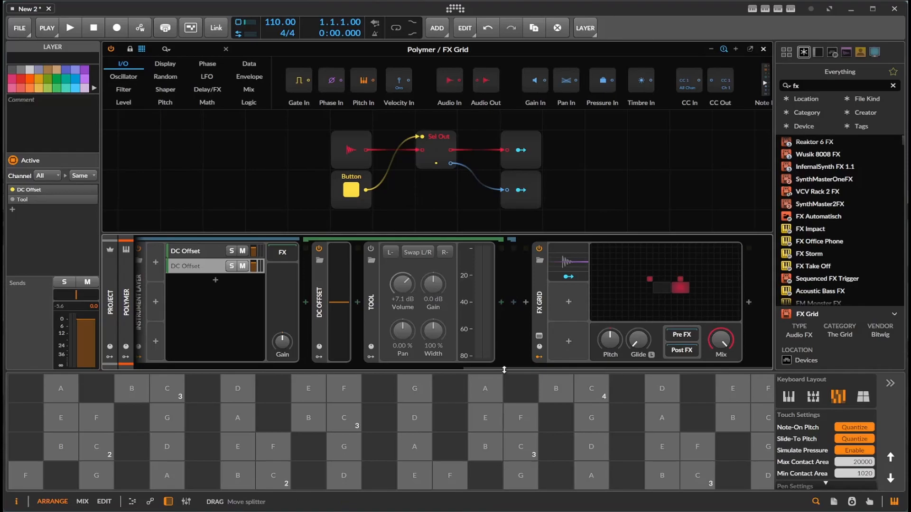
{"action": "left_click_drag", "start_coordinate": [509, 367], "coordinate": [292, 372]}
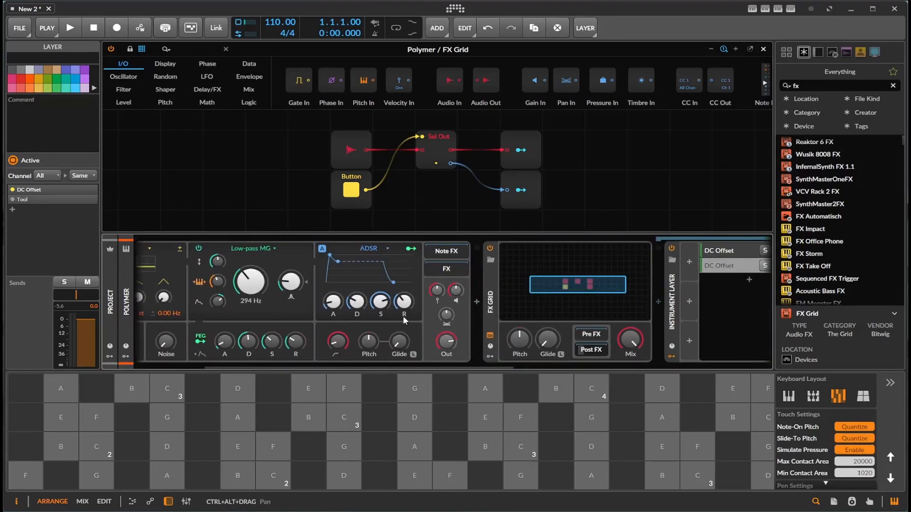
{"action": "right_click", "coordinate": [491, 284]}
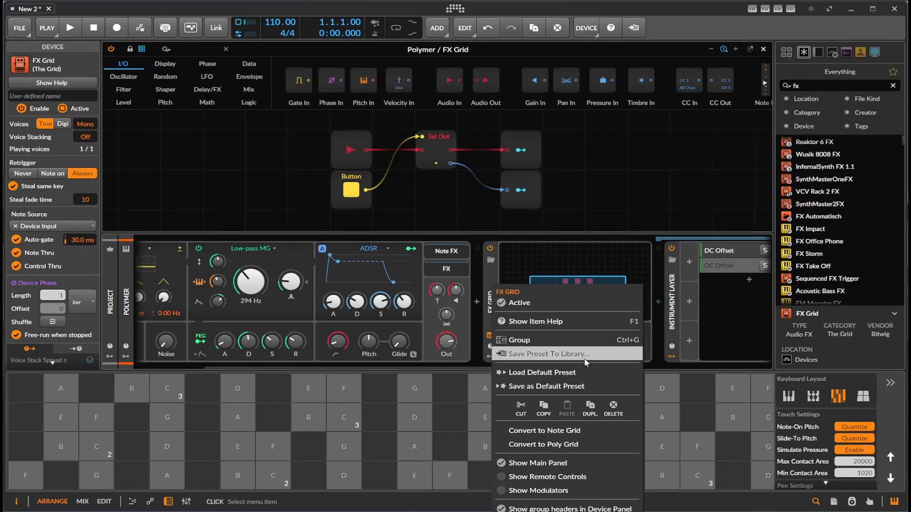
{"action": "left_click", "coordinate": [638, 208]}
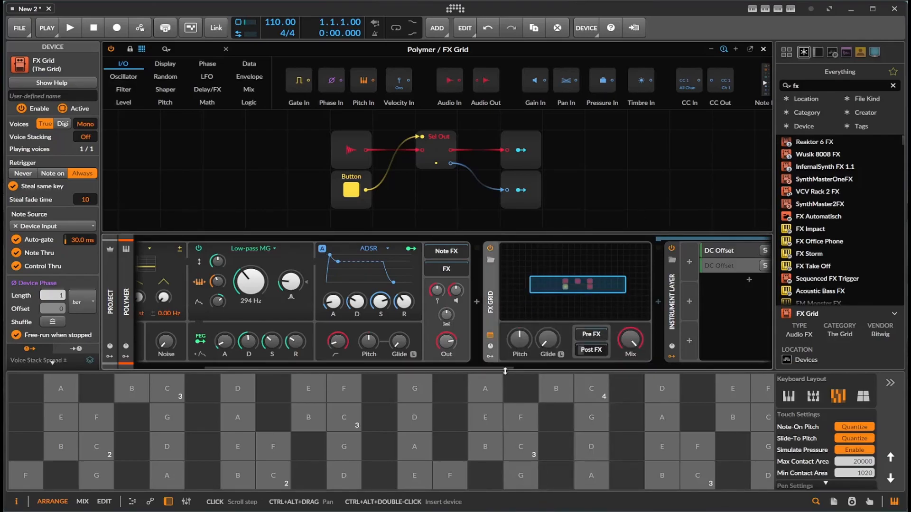
{"action": "left_click_drag", "start_coordinate": [500, 364], "coordinate": [696, 371]}
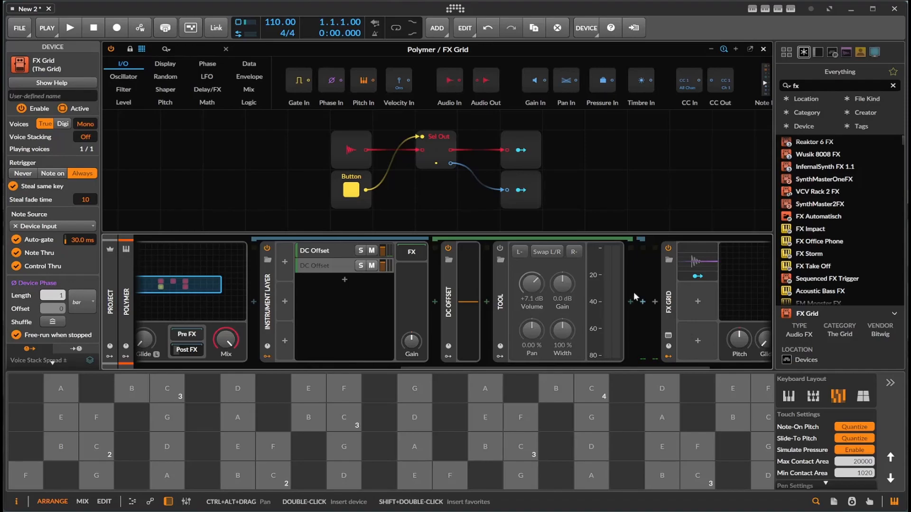
{"action": "left_click", "coordinate": [359, 190]}
{"action": "left_click", "coordinate": [353, 190]}
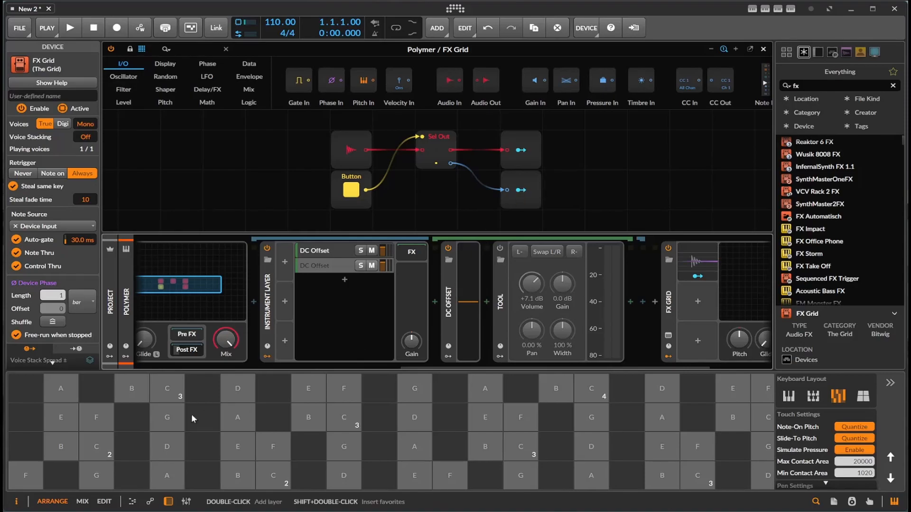
Hide the on-screen keyboard and close the FX Grid patch editor to show the arranger tracks.
{"action": "left_click", "coordinate": [894, 502]}
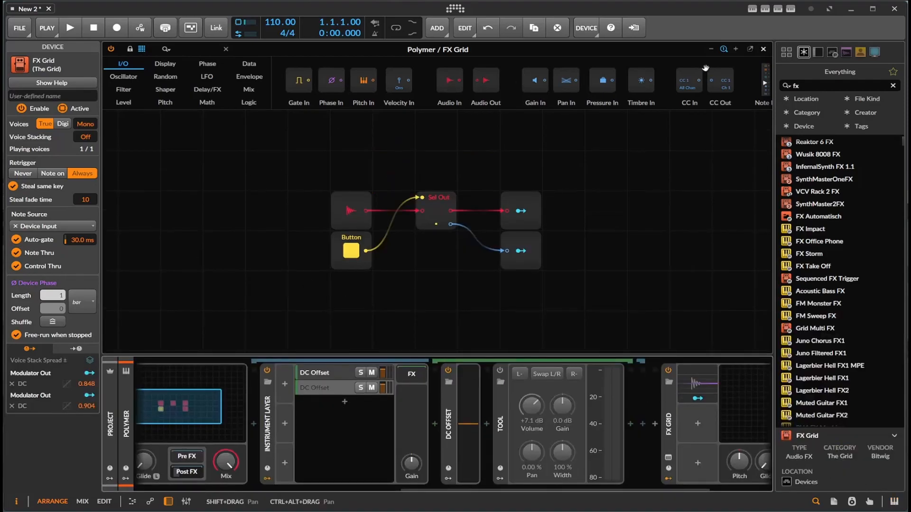
{"action": "left_click", "coordinate": [763, 49]}
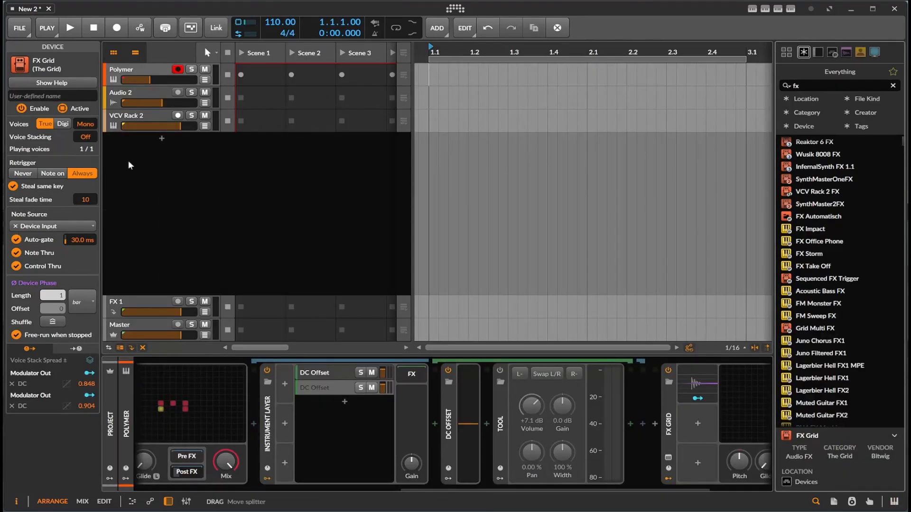
Add an instrument track without an instrument and insert an Audio Rate modulator on the track.
{"action": "left_click", "coordinate": [162, 138]}
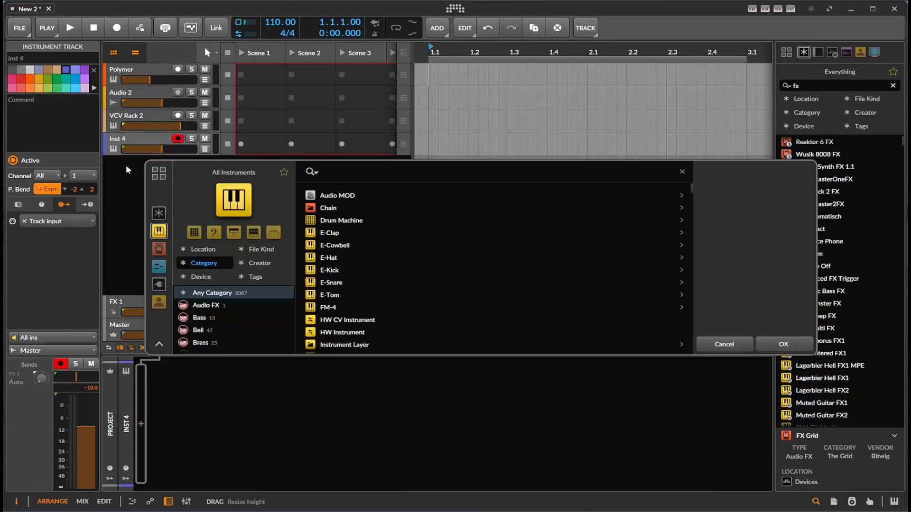
{"action": "left_click", "coordinate": [764, 348]}
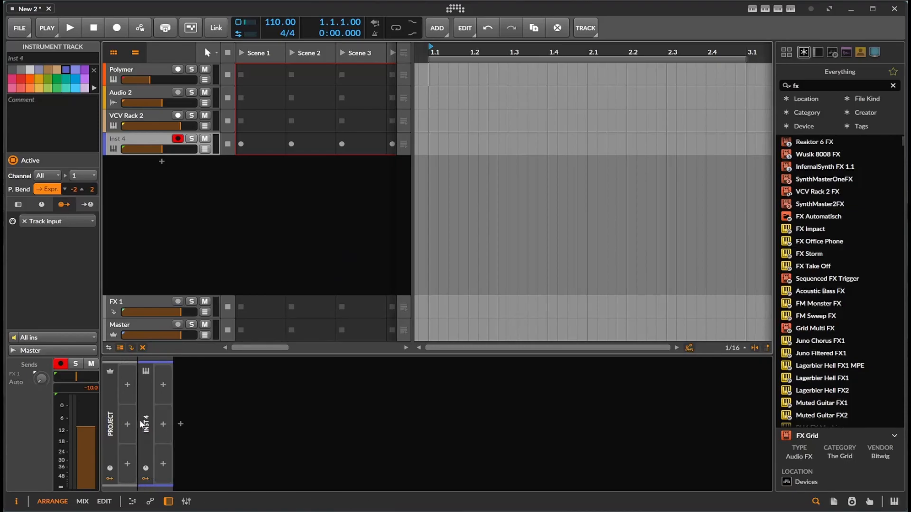
{"action": "left_click", "coordinate": [163, 385]}
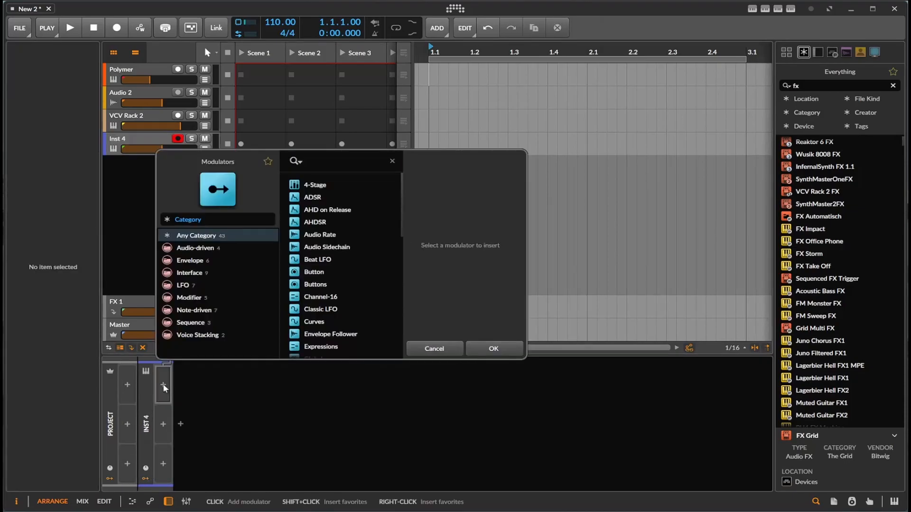
{"action": "left_click", "coordinate": [325, 235]}
{"action": "left_click", "coordinate": [481, 350]}
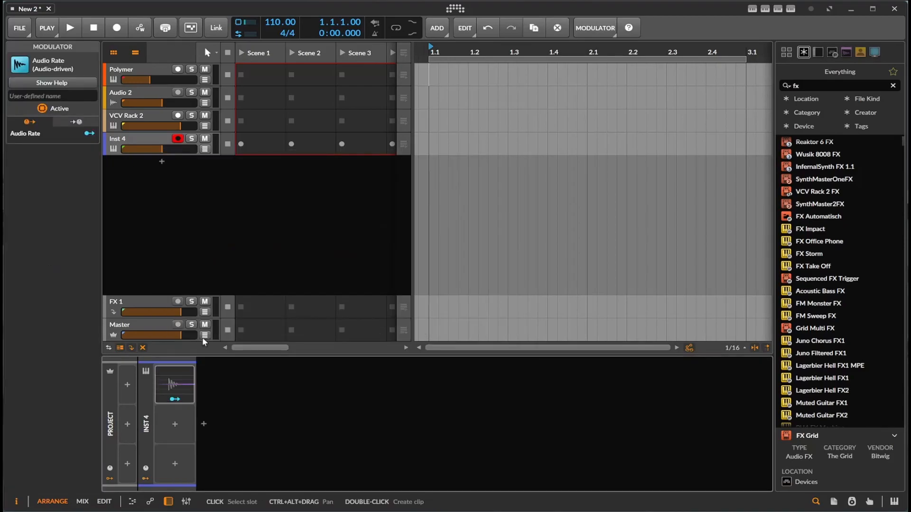
Set the new Audio Rate modulator's source to DC Offset (PRE) in the Polymer track's FX Grid Post FX Instrument Layer chains.
{"action": "left_click", "coordinate": [182, 390]}
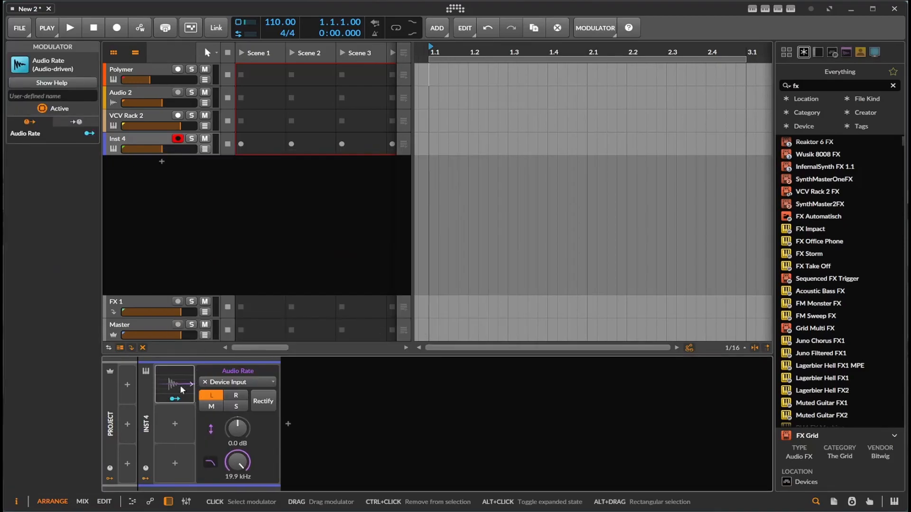
{"action": "left_click", "coordinate": [237, 382]}
{"action": "mouse_move", "coordinate": [275, 451]}
{"action": "mouse_move", "coordinate": [242, 420]}
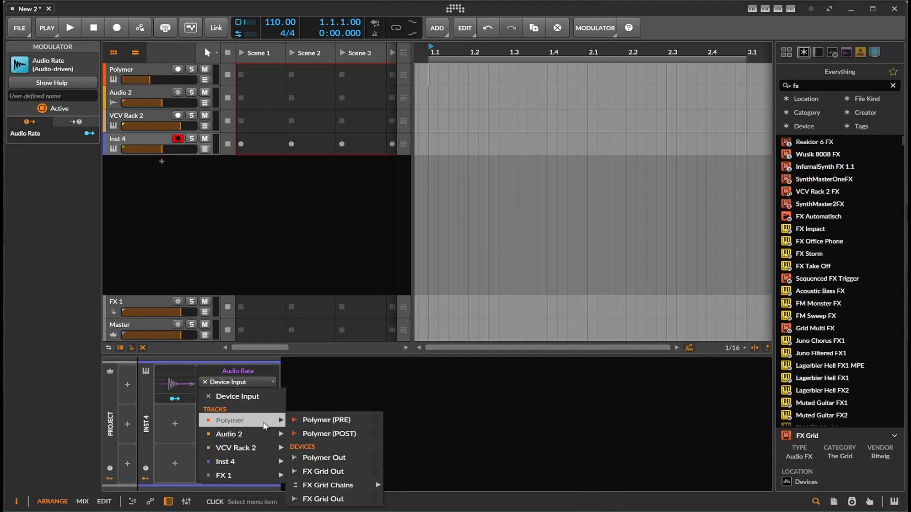
{"action": "mouse_move", "coordinate": [332, 485]}
{"action": "mouse_move", "coordinate": [416, 485]}
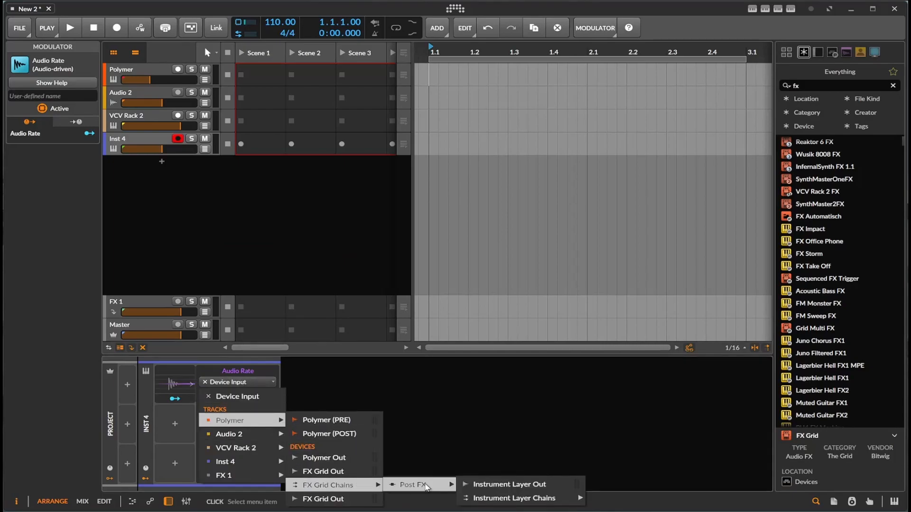
{"action": "mouse_move", "coordinate": [532, 499]}
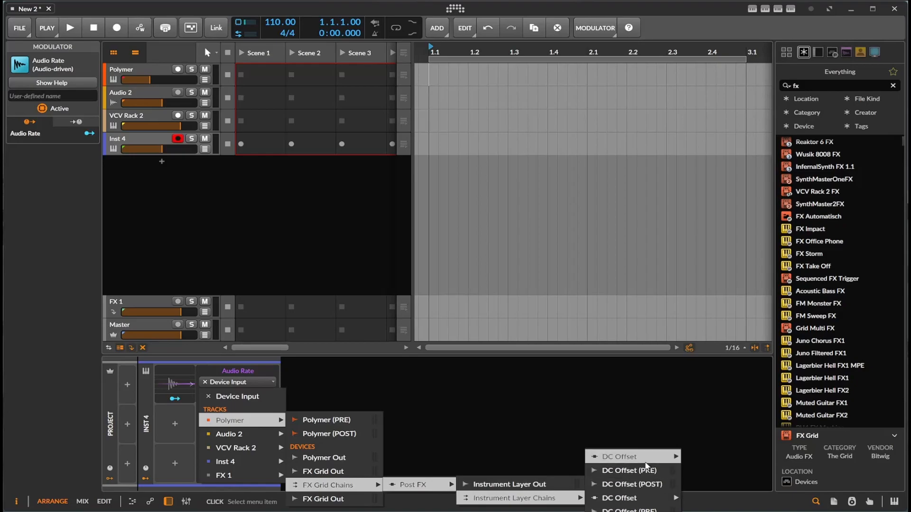
{"action": "left_click", "coordinate": [646, 471]}
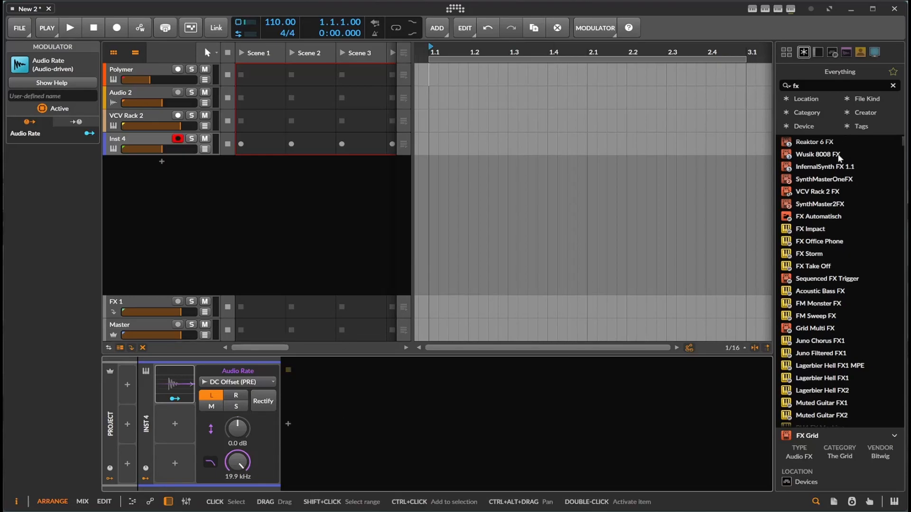
Set the Inst 4 track's input monitoring to Off.
{"action": "left_click", "coordinate": [148, 71]}
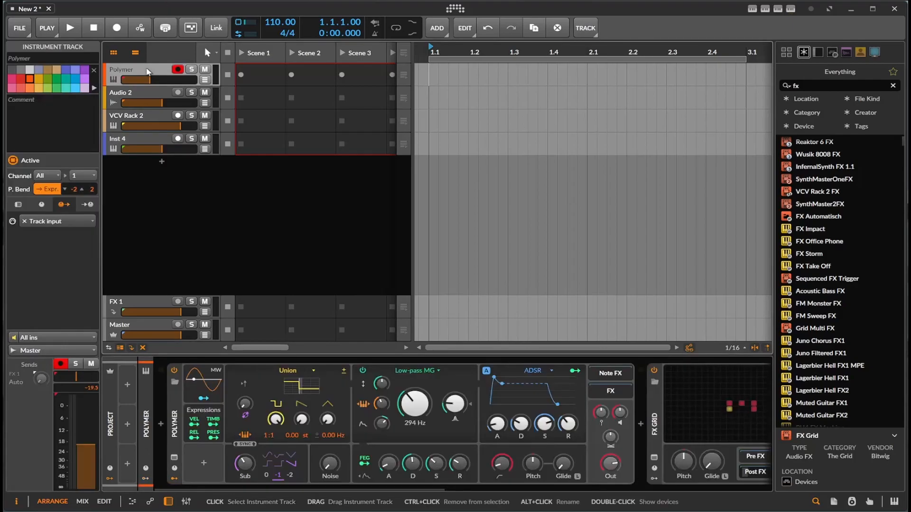
{"action": "left_click", "coordinate": [163, 144]}
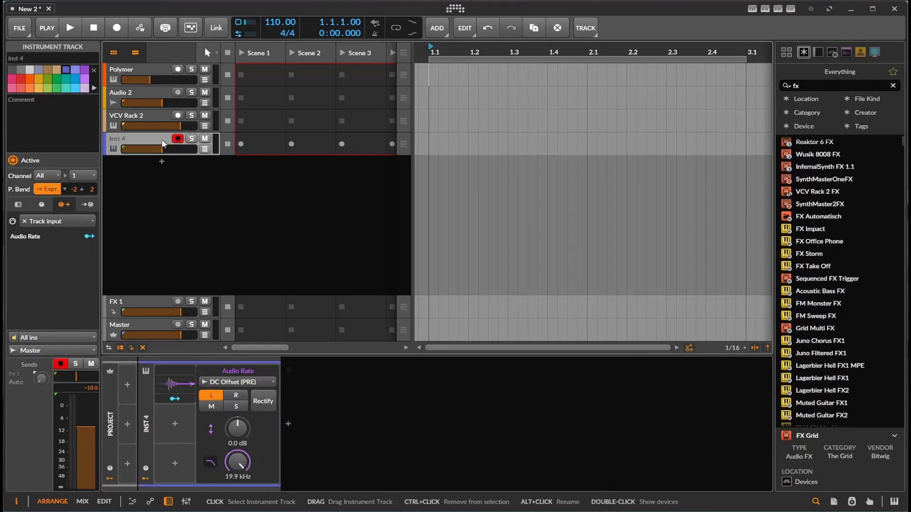
{"action": "right_click", "coordinate": [163, 143]}
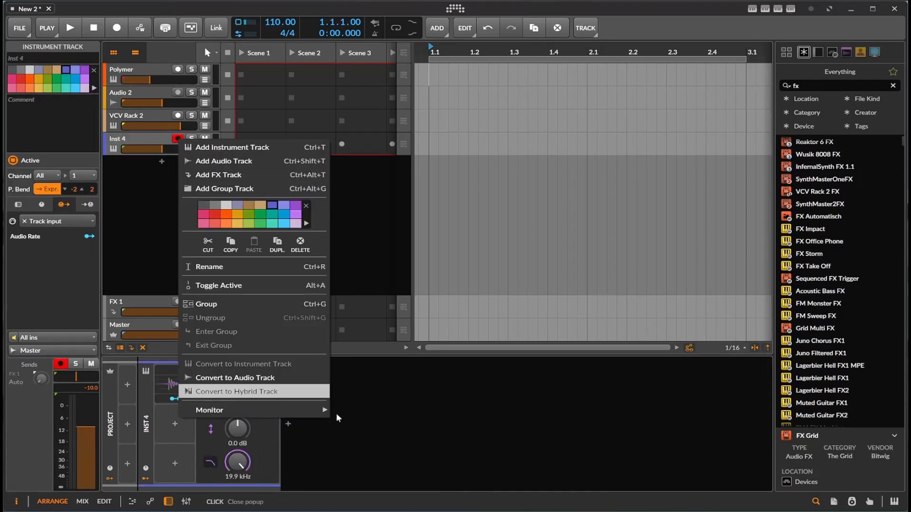
{"action": "mouse_move", "coordinate": [323, 411]}
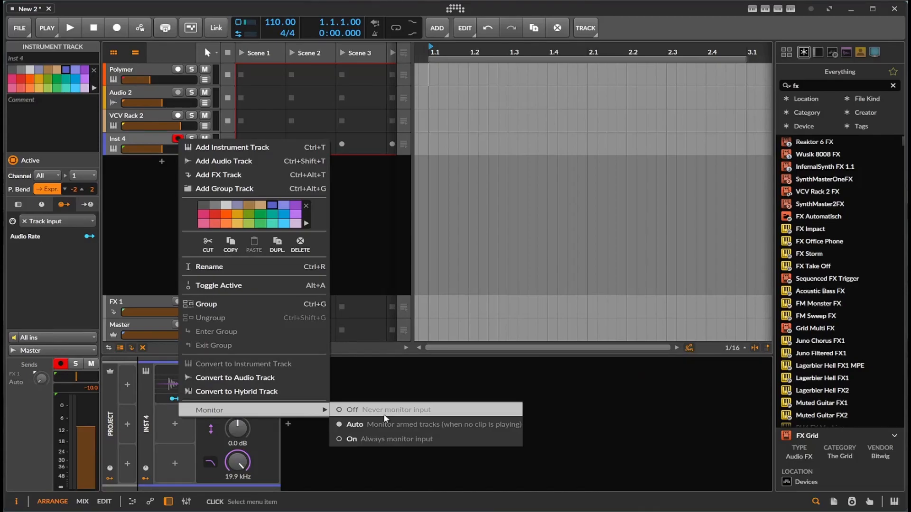
{"action": "left_click", "coordinate": [384, 415]}
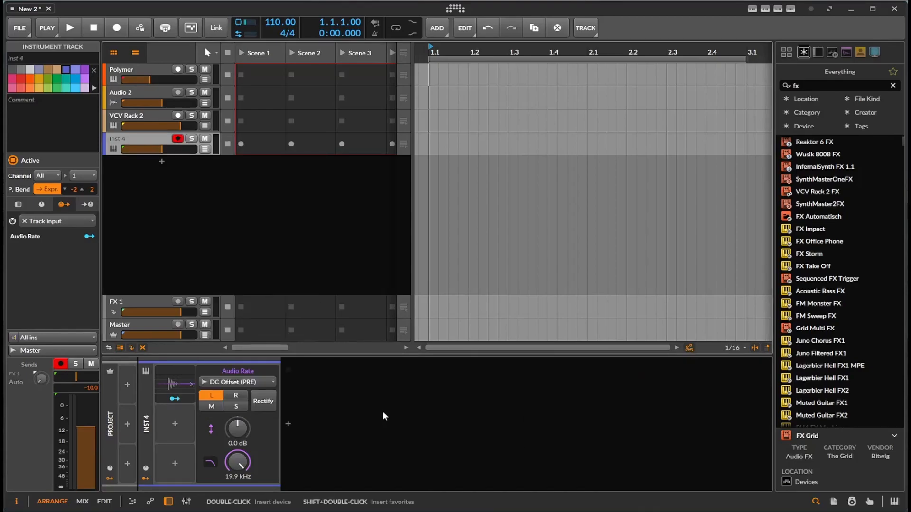
Set the Polymer track's input monitoring to On and select the Inst 4 track again.
{"action": "left_click", "coordinate": [148, 72]}
{"action": "right_click", "coordinate": [154, 67]}
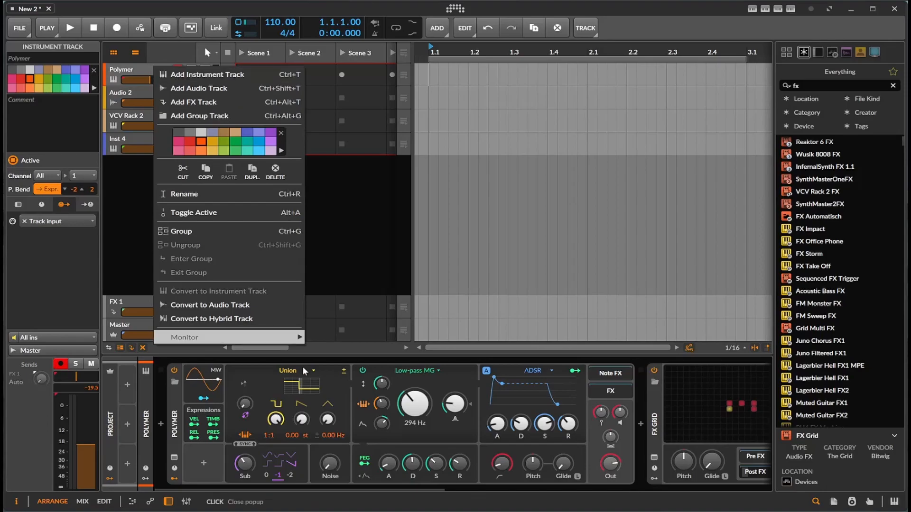
{"action": "mouse_move", "coordinate": [285, 337]}
{"action": "left_click", "coordinate": [332, 351]}
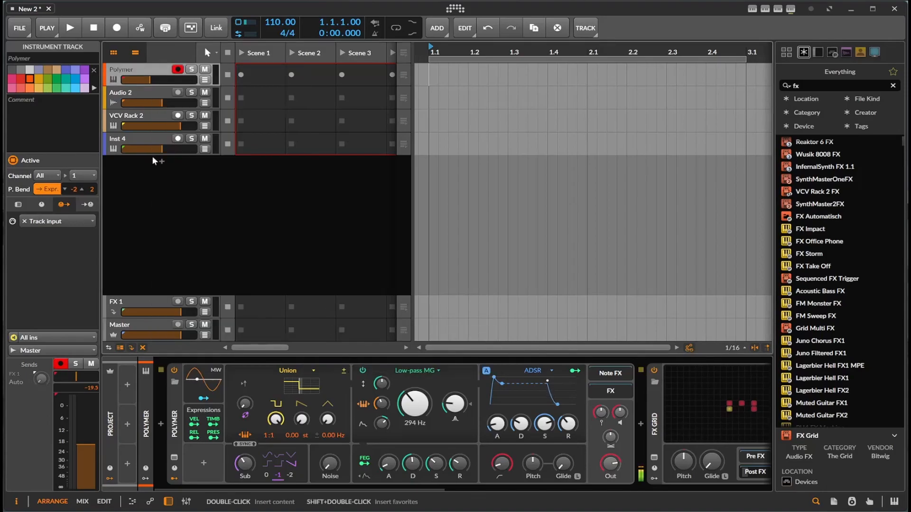
{"action": "left_click", "coordinate": [150, 144]}
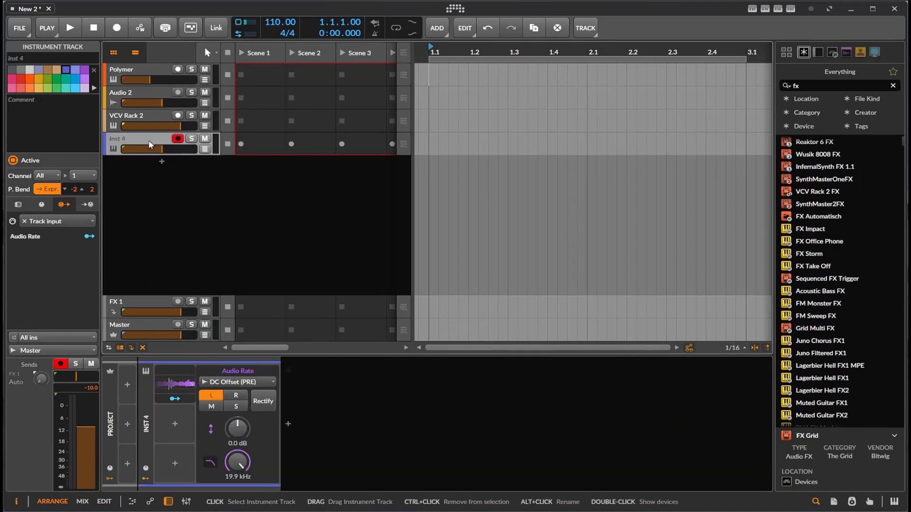